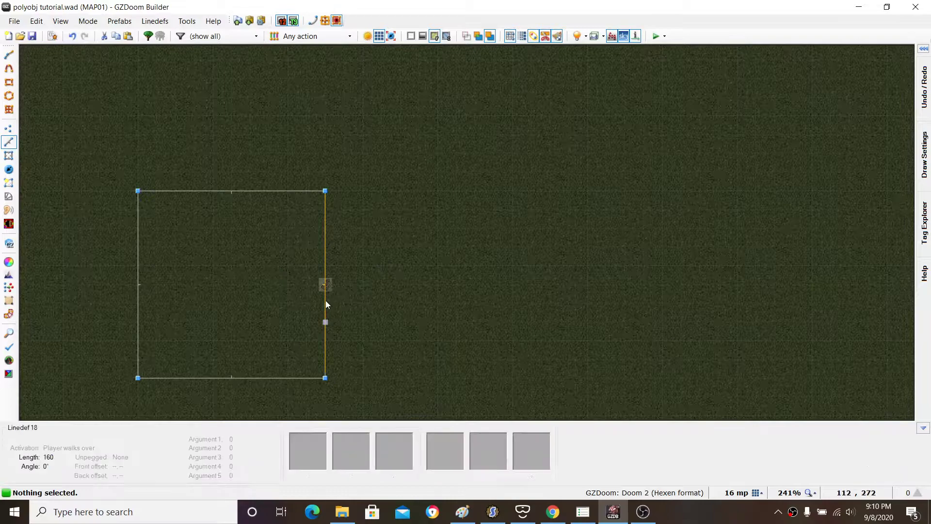
# Step: Launch a test play of the open polyobject map in GZDoom
pyautogui.scroll(-5, 383, 288)
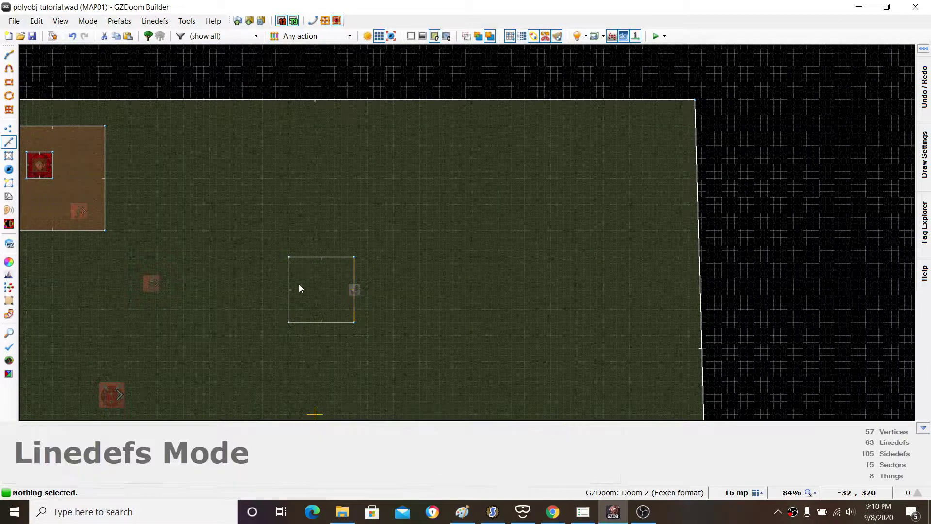
pyautogui.scroll(-3, 383, 232)
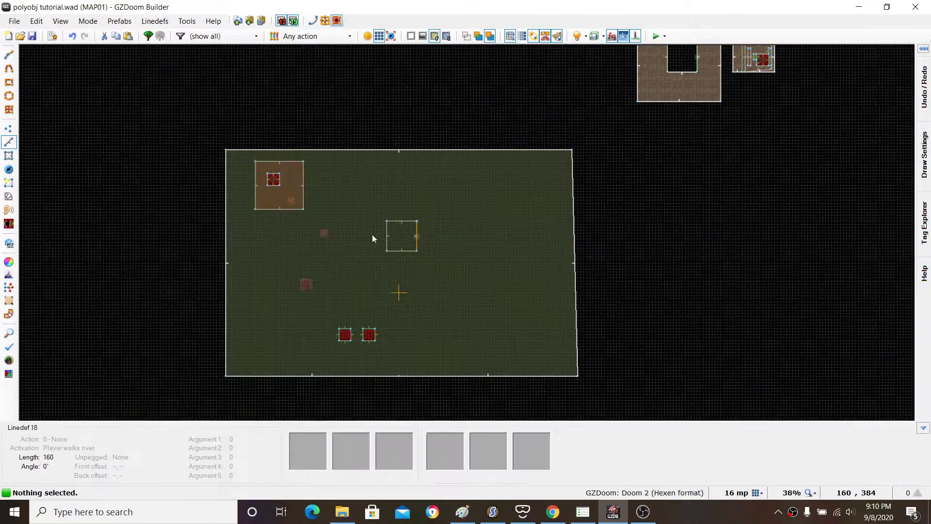
pyautogui.scroll(4, 277, 154)
pyautogui.scroll(-5, 388, 233)
pyautogui.scroll(4, 406, 260)
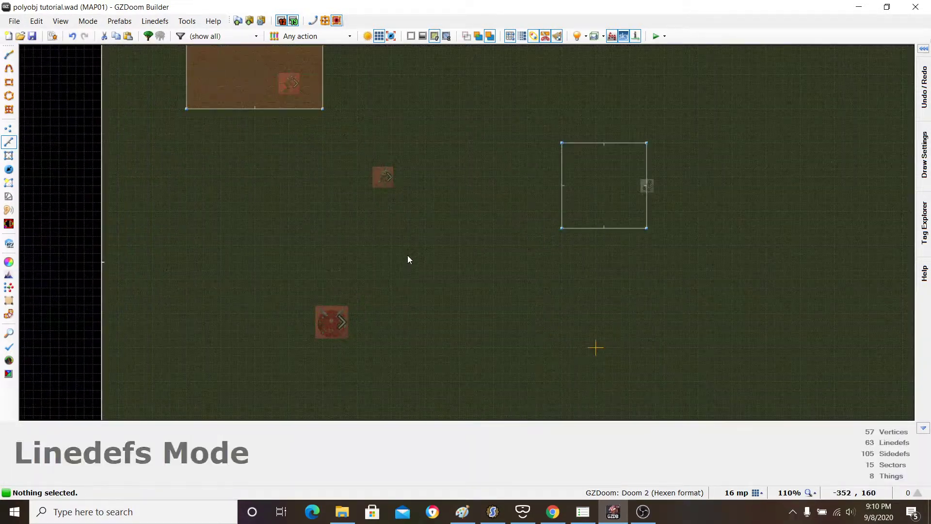
pyautogui.click(657, 35)
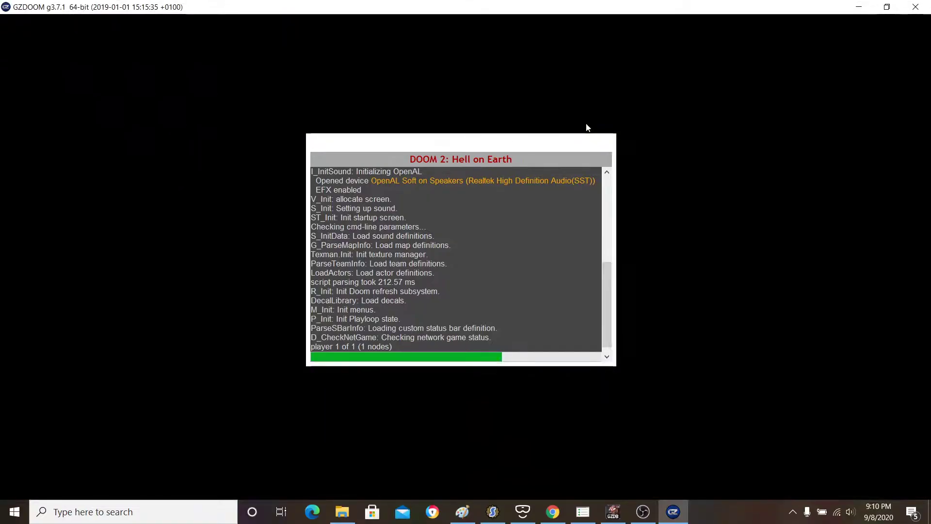
# Step: Look around the tower room in the test play, examining the computer console, the red pentagram pad and the opening onto the courtyard
pyautogui.press('Left')
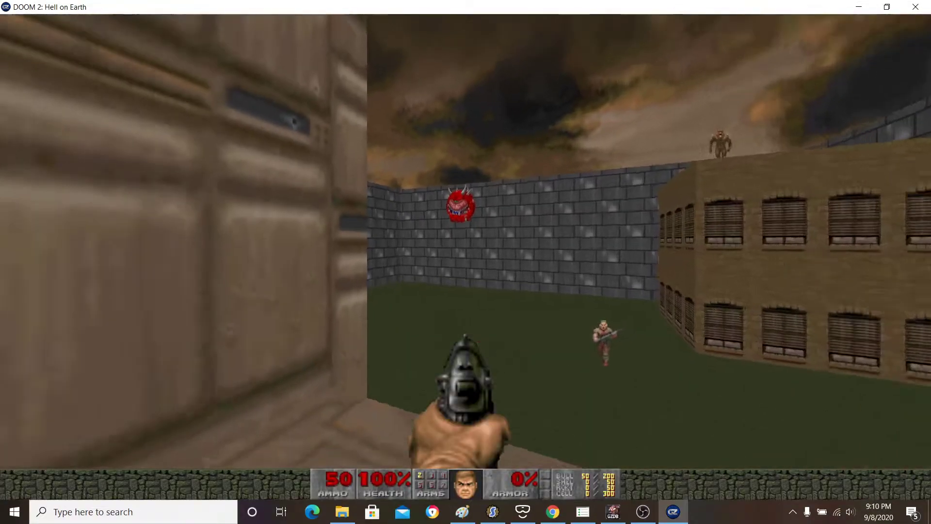
pyautogui.press('Up')
pyautogui.press('Down')
pyautogui.press('Right')
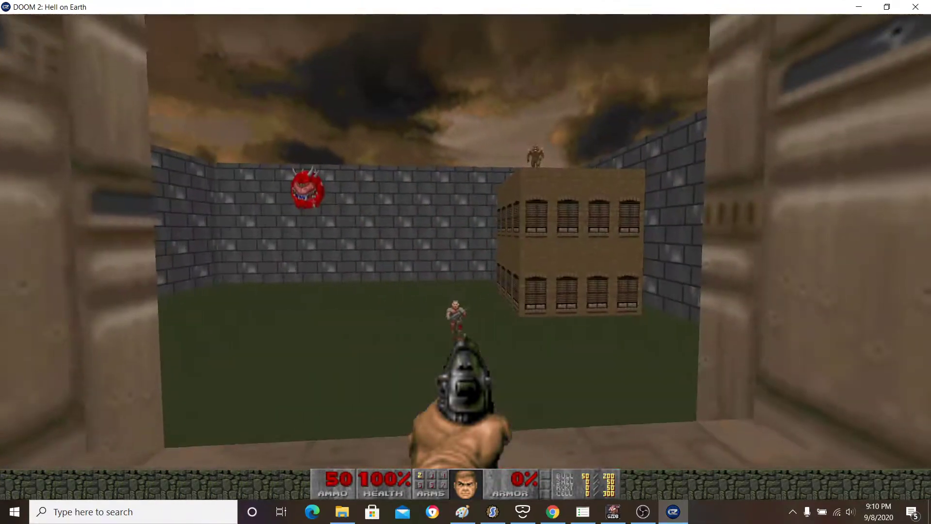
pyautogui.press('Left')
pyautogui.press('Up')
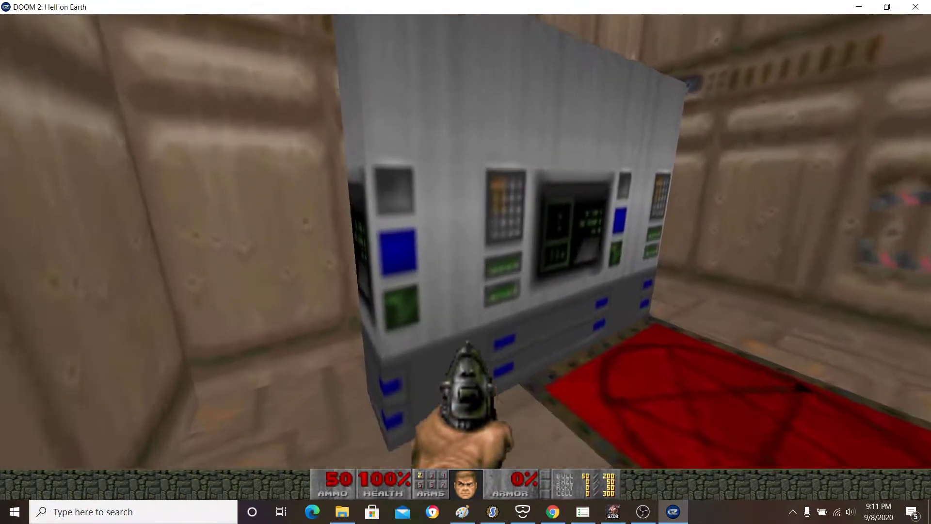
pyautogui.press('Right')
pyautogui.press('Down')
pyautogui.press('Up')
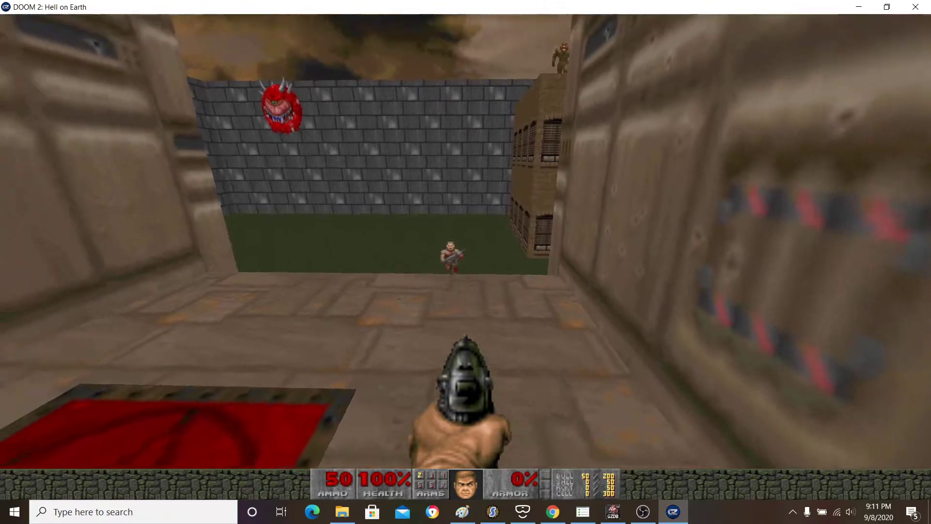
pyautogui.press('Up')
pyautogui.press('Left')
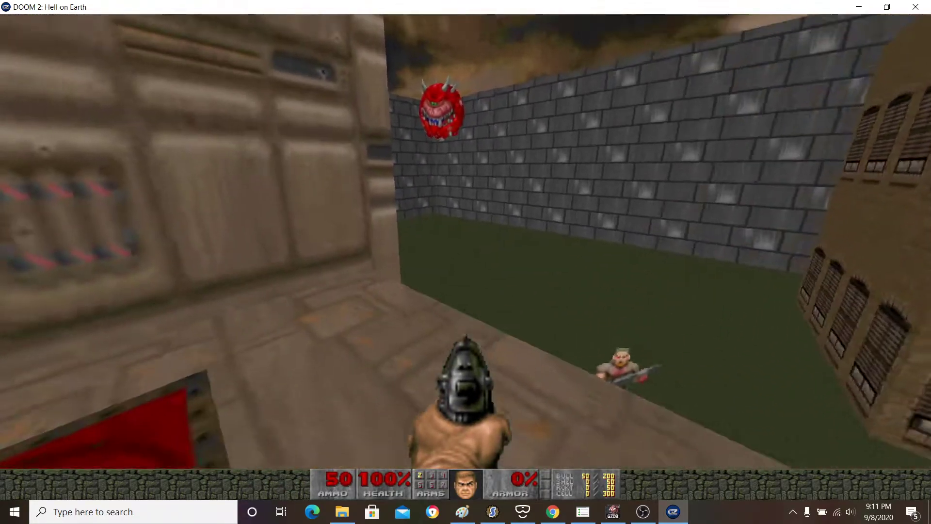
# Step: Watch the courtyard through the tower room's opening and shoot at the soldier below
pyautogui.press('Right')
pyautogui.press('Left')
pyautogui.press('Right')
pyautogui.press('Up')
pyautogui.press('Down')
pyautogui.press('Left')
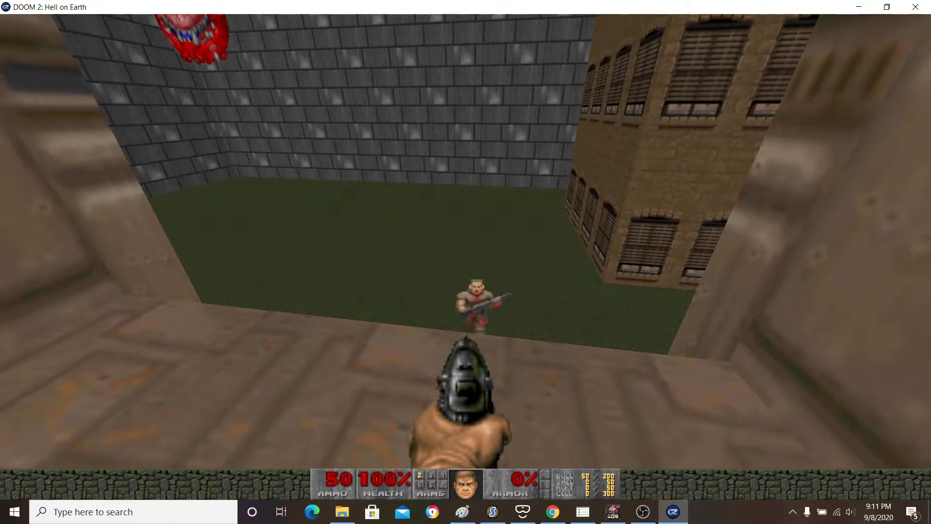
pyautogui.press('ctrl')
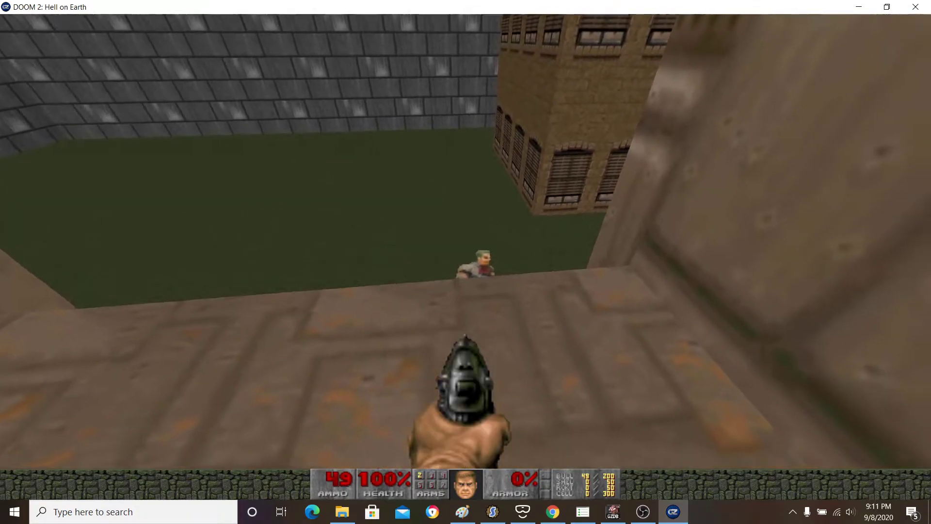
pyautogui.press('Right')
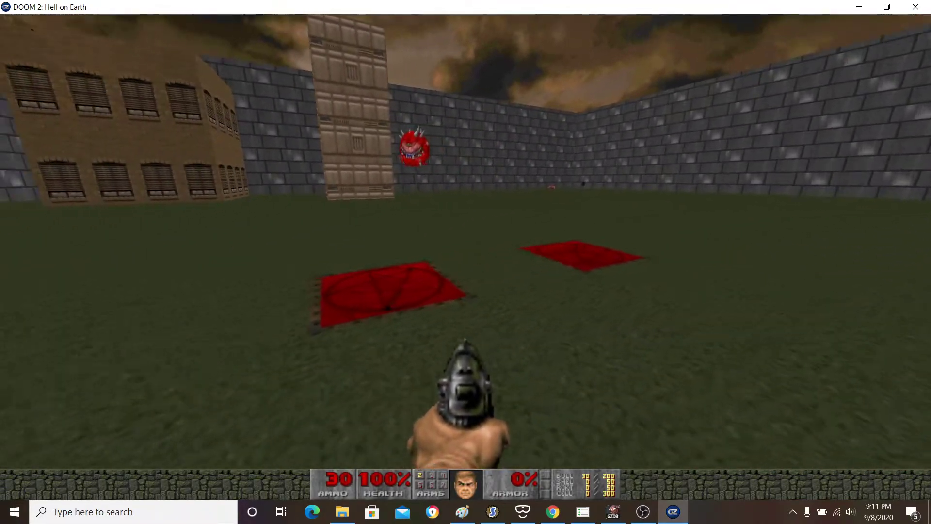
# Step: Teleport from the courtyard's red pads into the tower room and look out at the brick building
pyautogui.press('w')
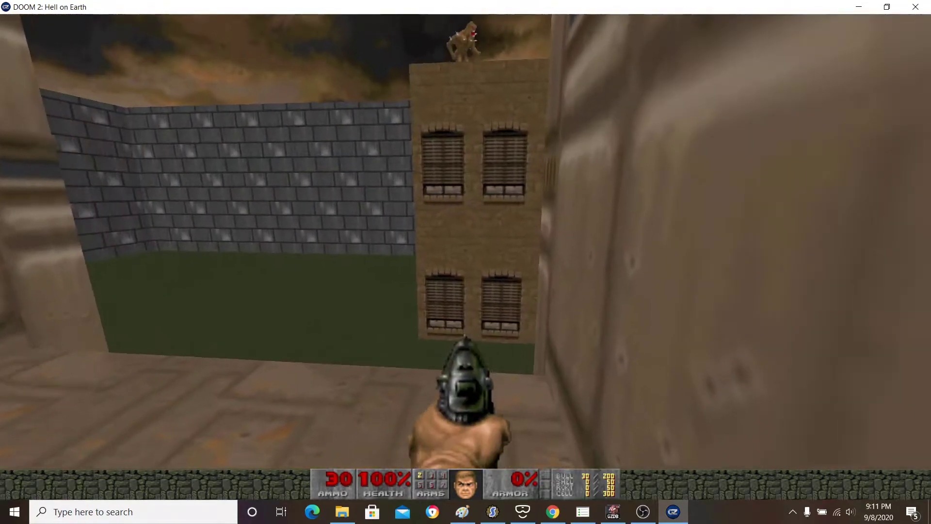
pyautogui.press('s')
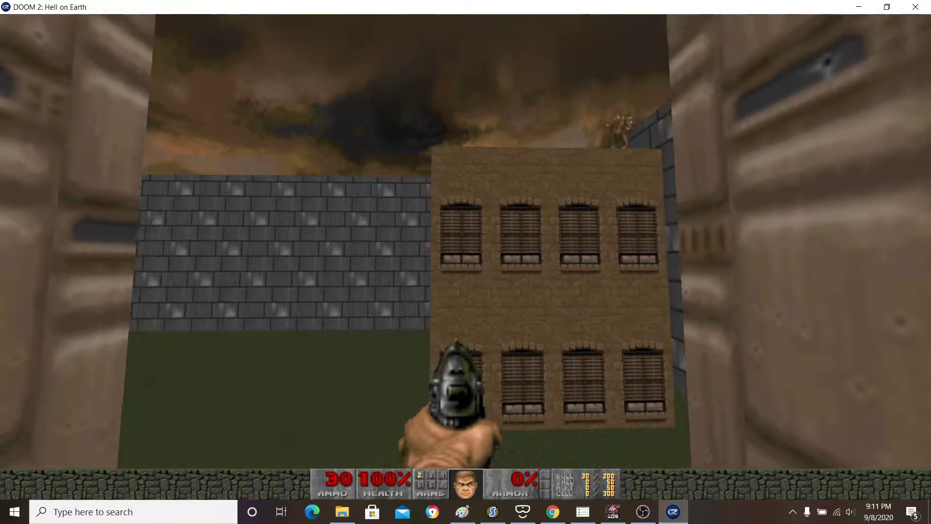
pyautogui.press('s')
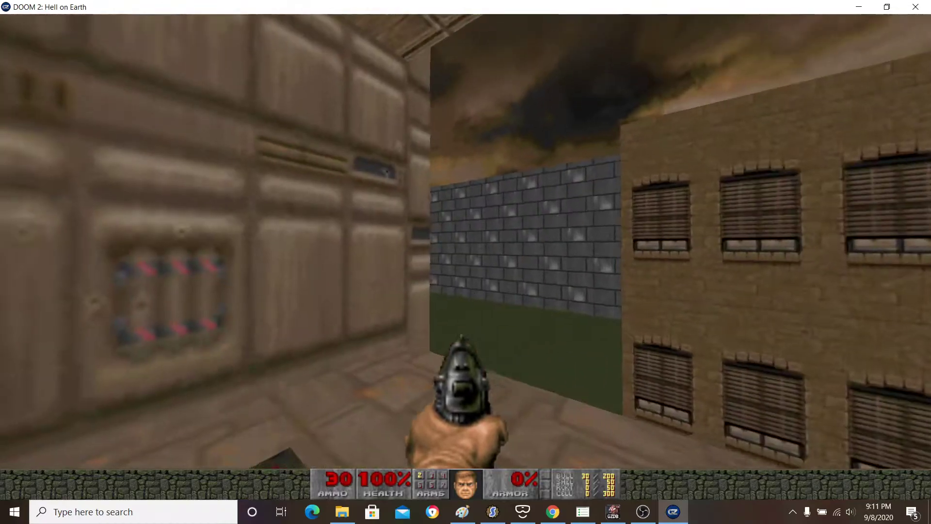
pyautogui.press('w')
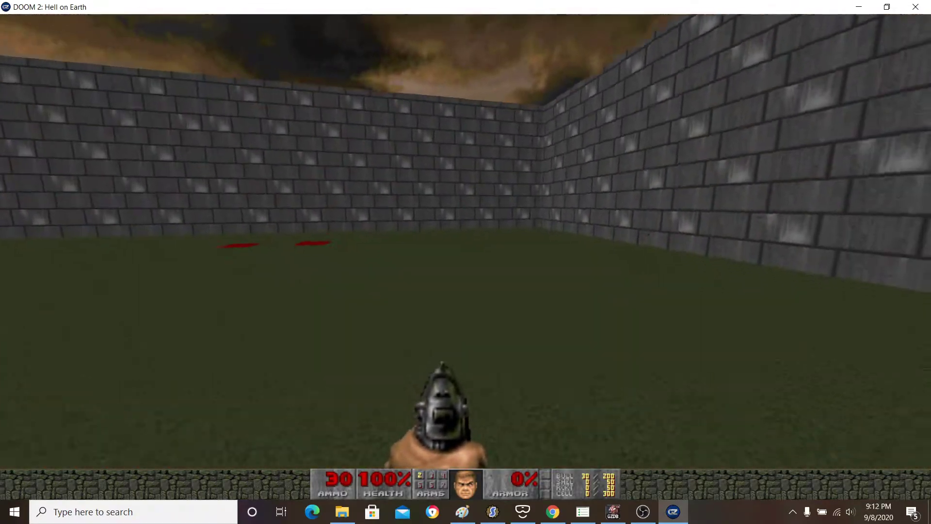
# Step: Fire six pistol shots while moving between the courtyard and the brick building's roof
pyautogui.press('s')
pyautogui.press('ctrl')
pyautogui.press('ctrl')
pyautogui.press('ctrl')
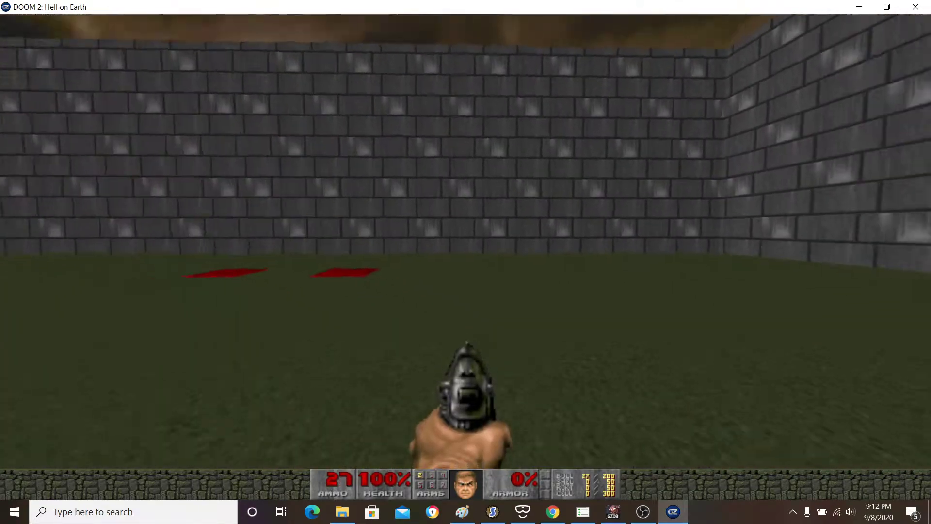
pyautogui.press('w')
pyautogui.press('ctrl')
pyautogui.press('ctrl')
pyautogui.press('ctrl')
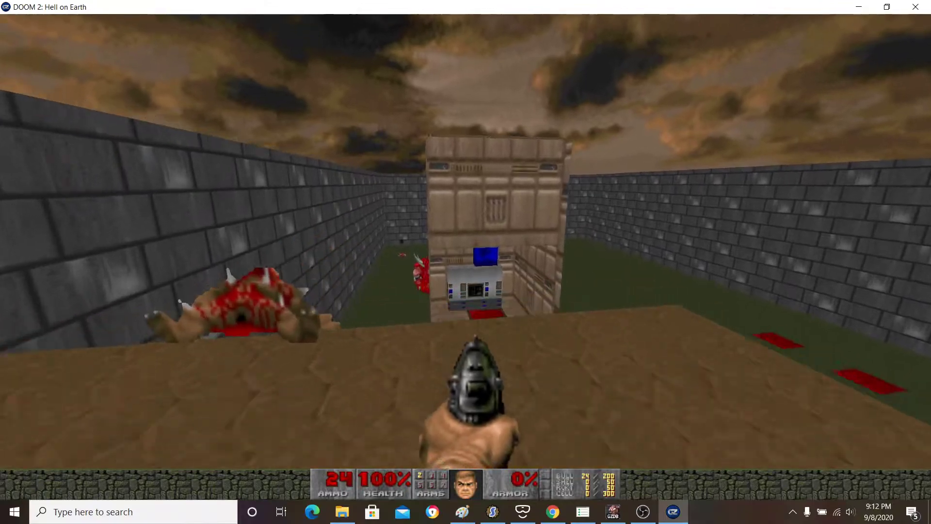
# Step: Return to the tower room and examine the console and the blue block hanging below the ceiling
pyautogui.press('w')
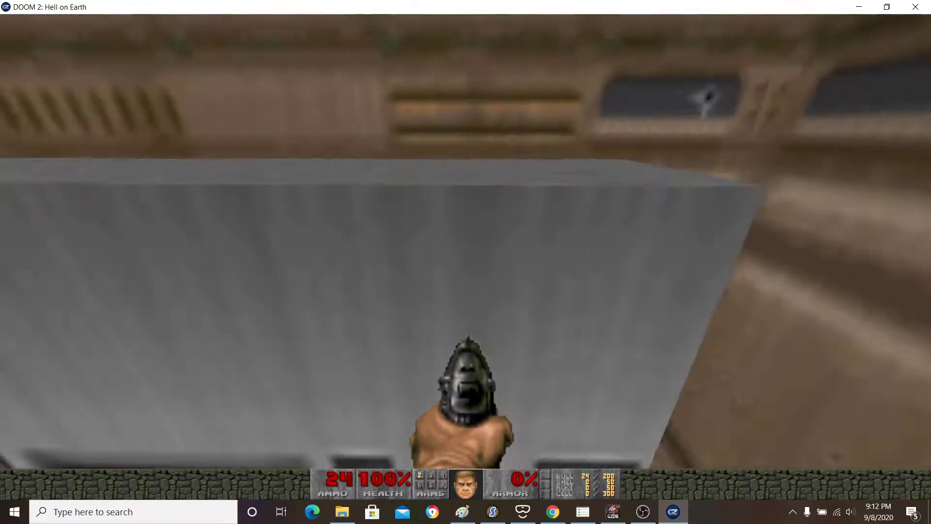
pyautogui.press('w')
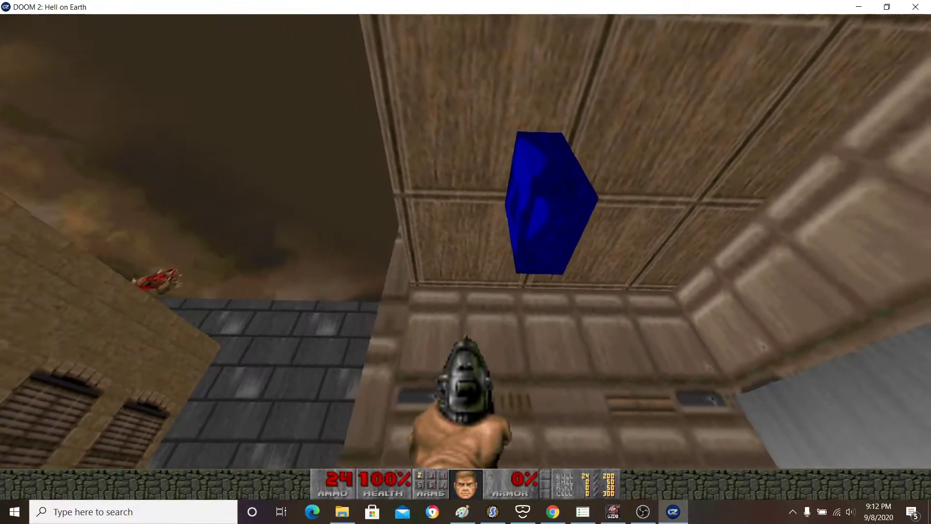
pyautogui.press('w')
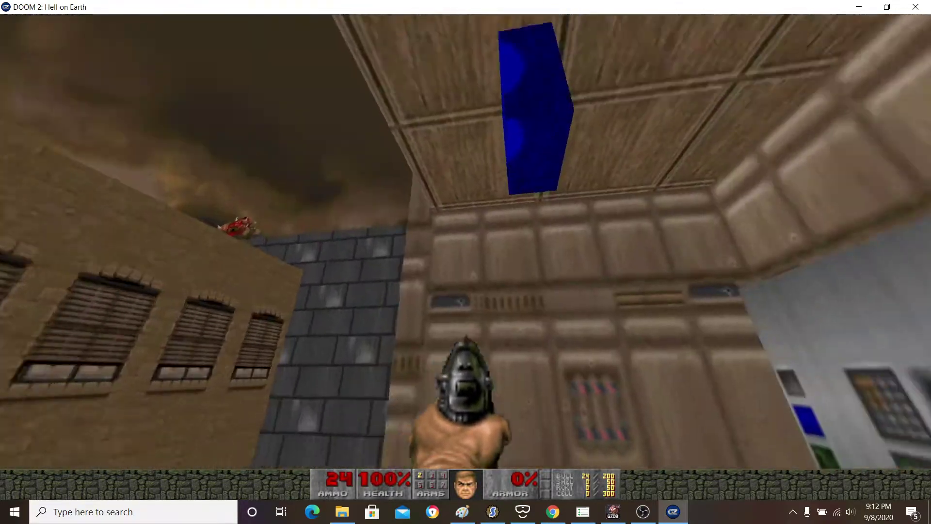
pyautogui.press('s')
pyautogui.press('ctrl')
# Step: Walk around the tower's exterior in the courtyard and shoot at the flying cacodemon
pyautogui.press('w')
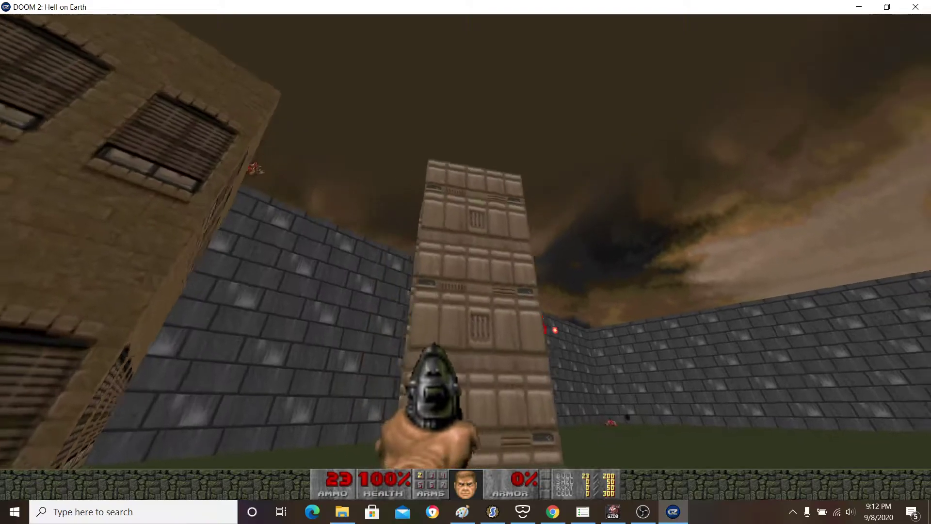
pyautogui.press('w')
pyautogui.press('ctrl')
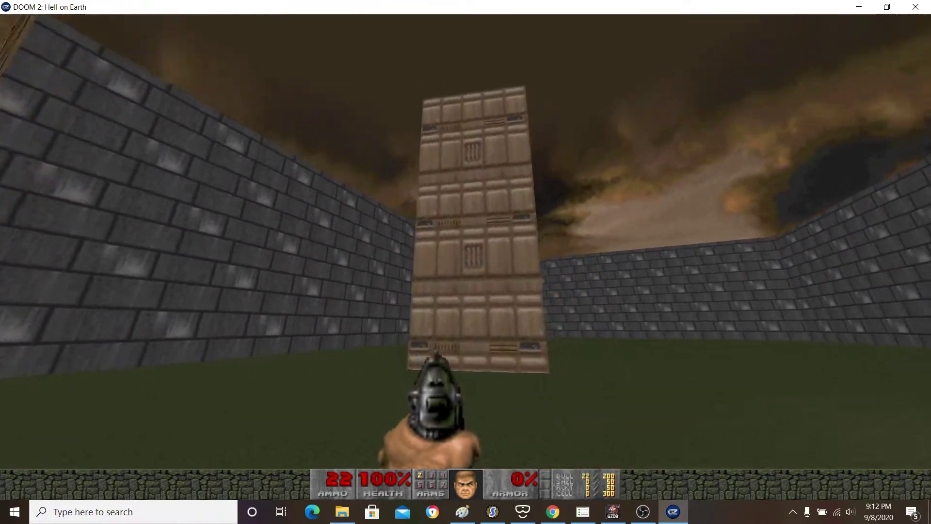
pyautogui.press('w')
pyautogui.press('w')
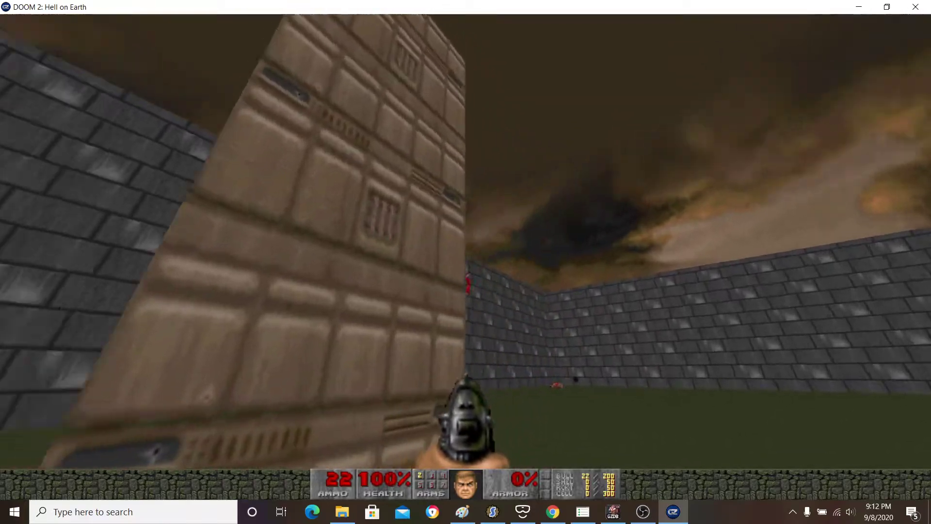
pyautogui.press('ctrl')
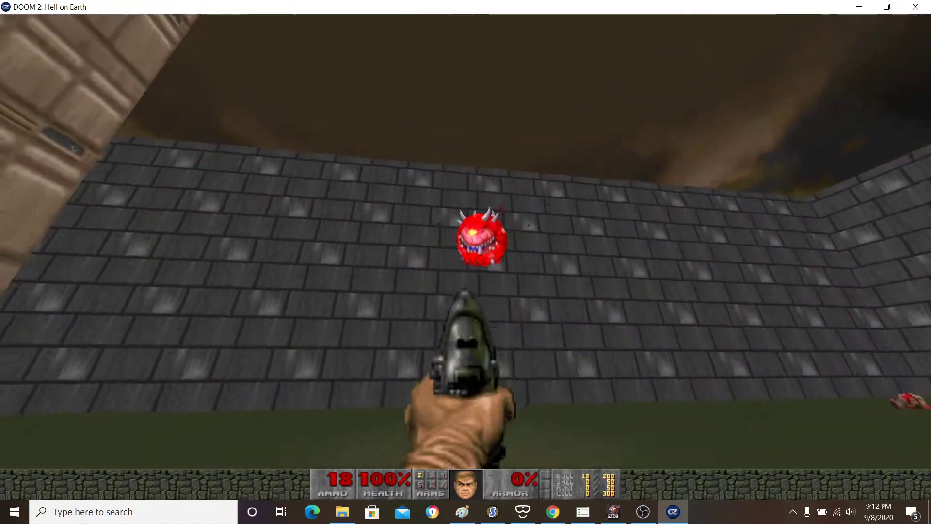
pyautogui.press('ctrl')
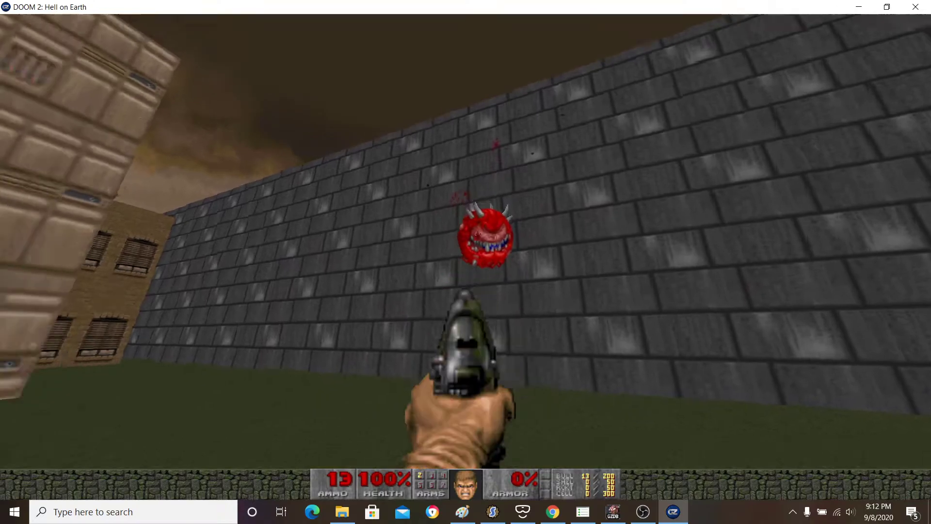
pyautogui.press('w')
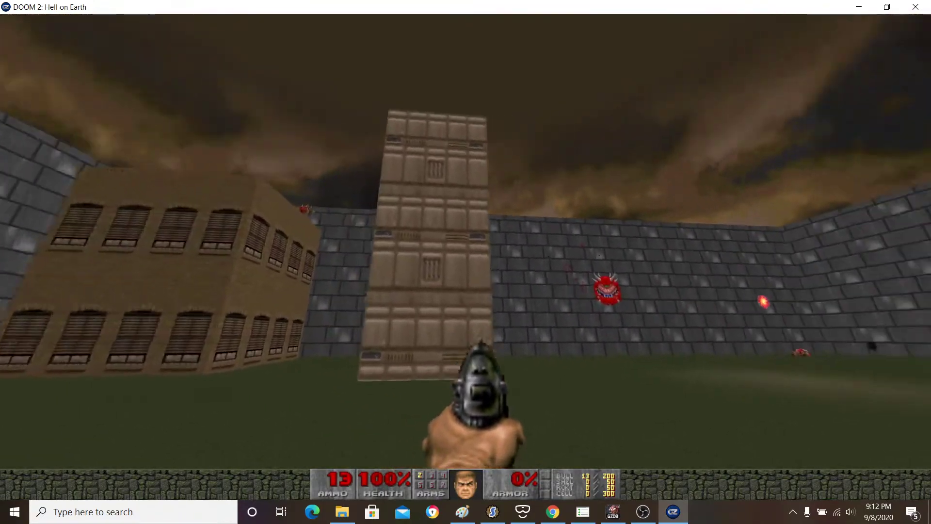
# Step: Quit the test play and inspect the courtyard and the two separate rooms in the map layout
pyautogui.press('Escape')
pyautogui.click(475, 345)
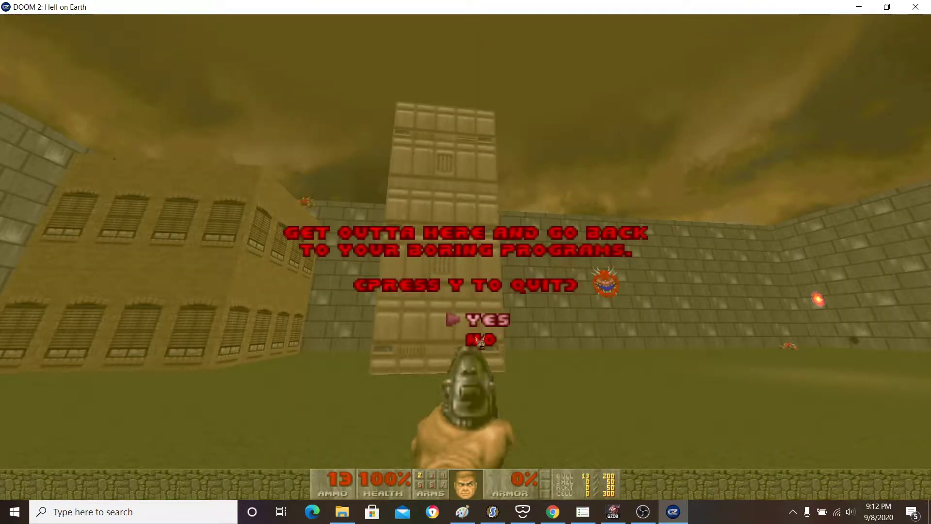
pyautogui.press('y')
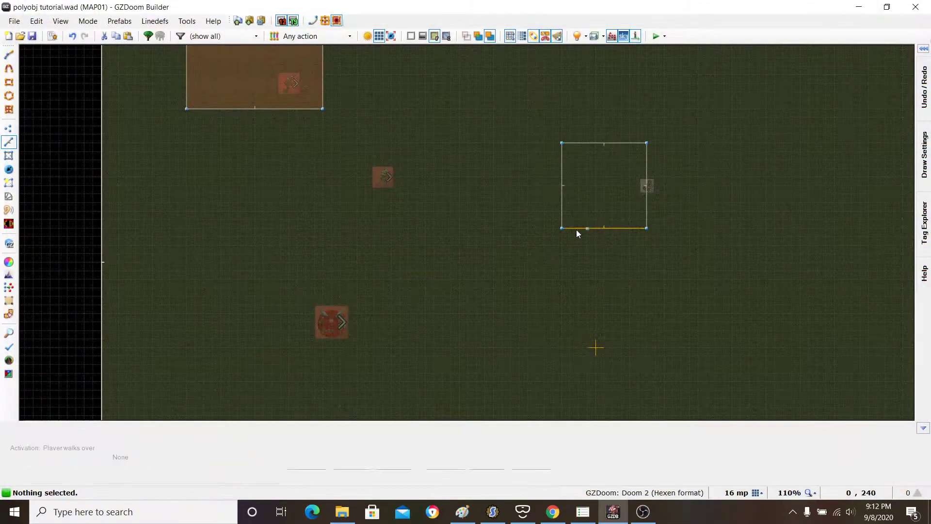
pyautogui.scroll(-7, 412, 249)
pyautogui.scroll(6, 490, 241)
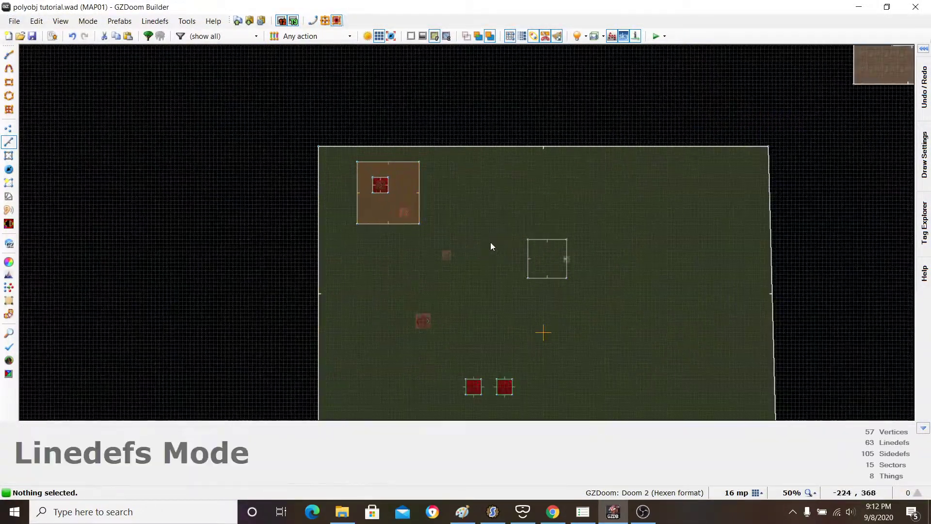
pyautogui.scroll(-8, 489, 226)
pyautogui.scroll(5, 684, 141)
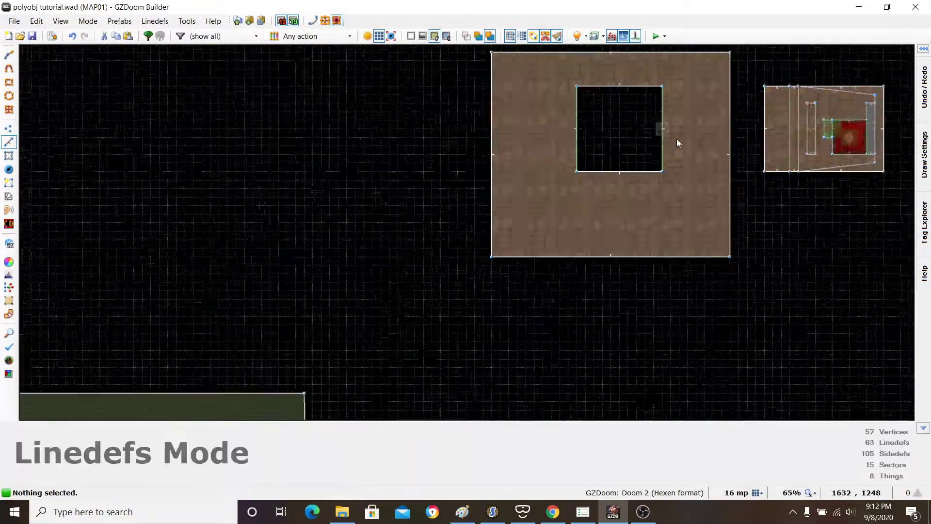
pyautogui.scroll(-4, 676, 140)
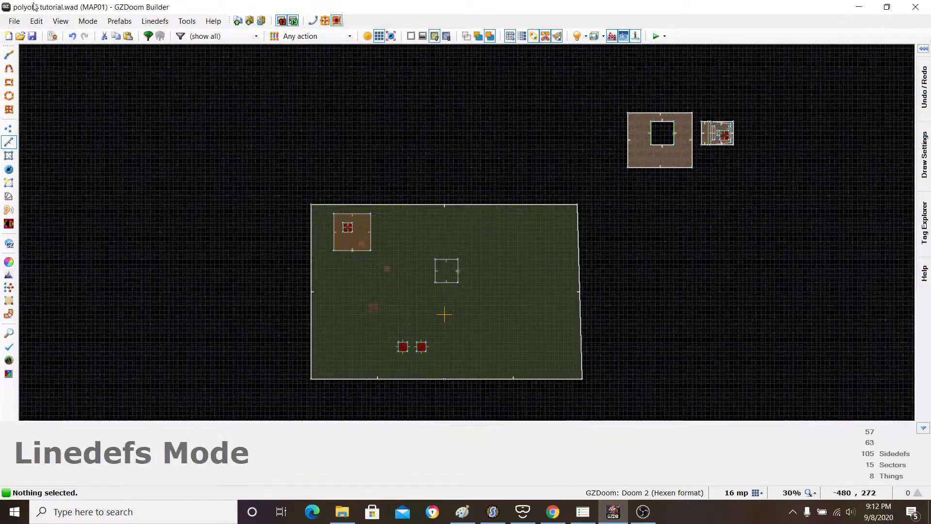
# Step: Create a new map named MAP01 in the GZDoom: Doom 2 (Hexen format) configuration with doom2.wad added as a WAD resource
pyautogui.click(14, 21)
pyautogui.click(32, 33)
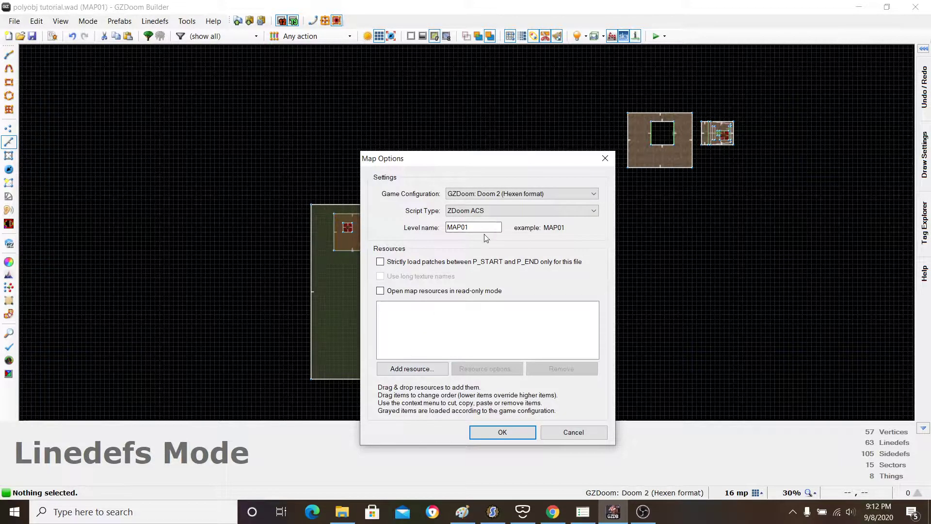
pyautogui.click(425, 369)
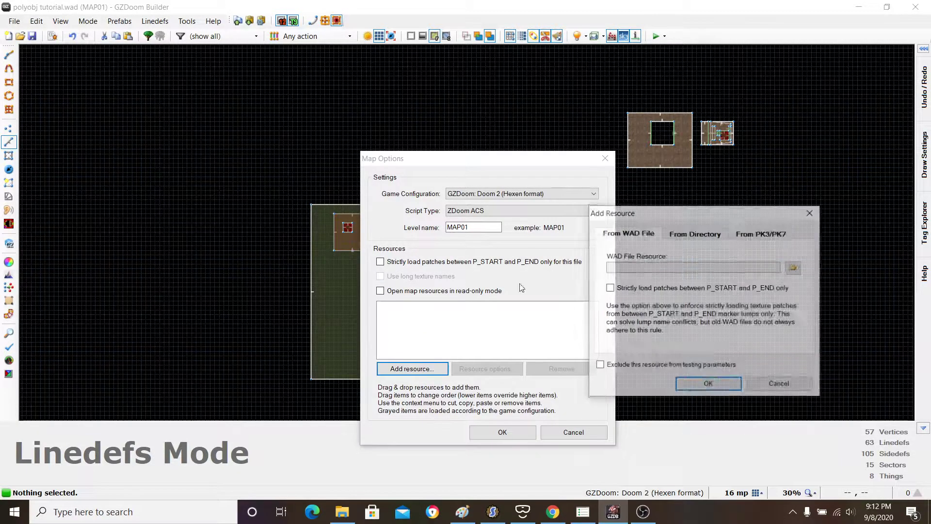
pyautogui.click(794, 267)
pyautogui.scroll(-10, 714, 301)
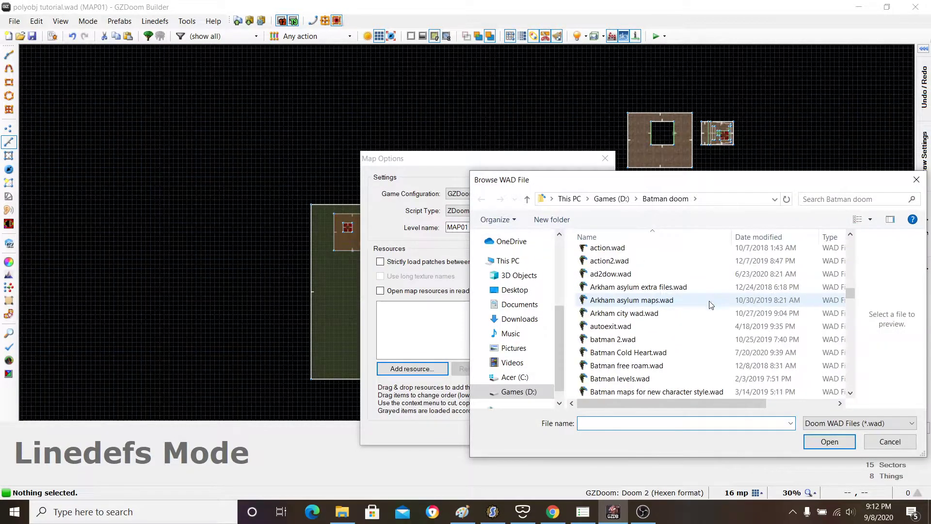
pyautogui.scroll(-12, 713, 301)
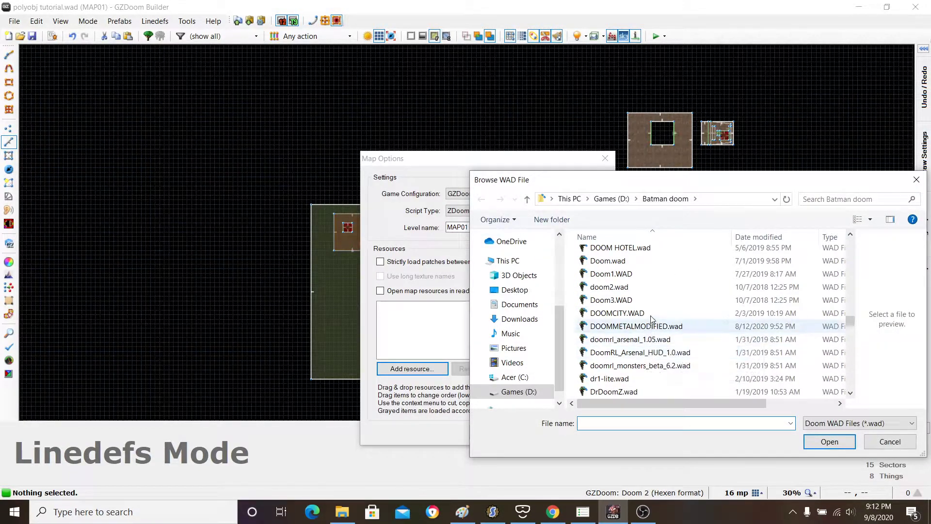
pyautogui.doubleClick(630, 287)
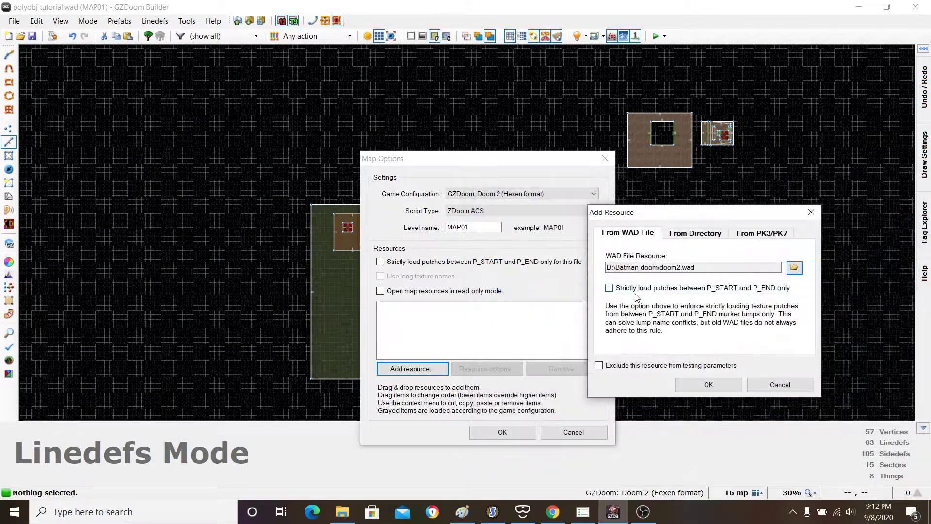
pyautogui.click(704, 382)
pyautogui.click(503, 432)
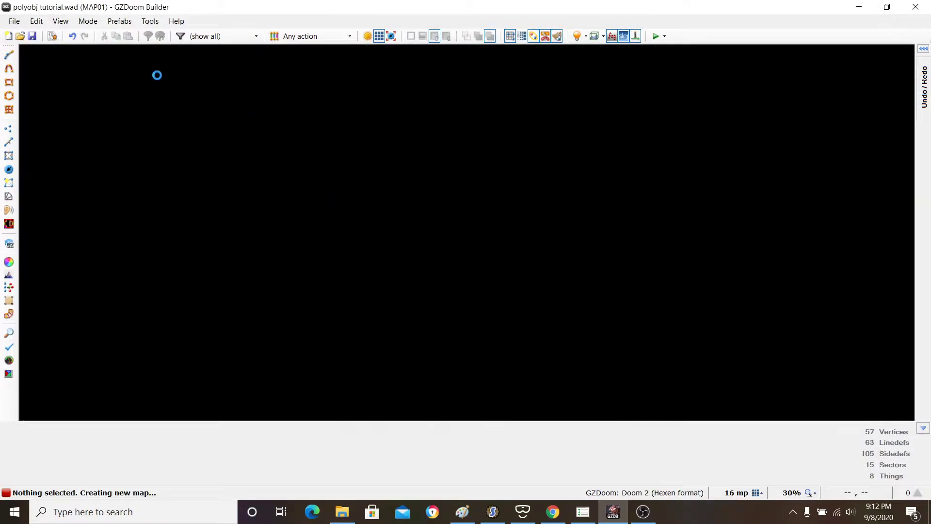
# Step: Draw the outline of a large main room around the map origin, about 2304 units wide and 1760 units high
pyautogui.click(8, 142)
pyautogui.scroll(-5, 439, 196)
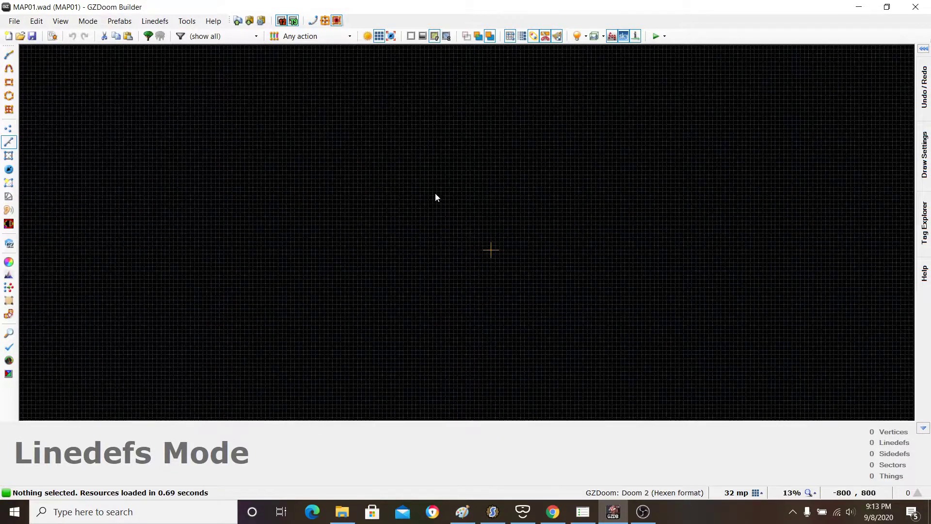
pyautogui.scroll(6, 474, 154)
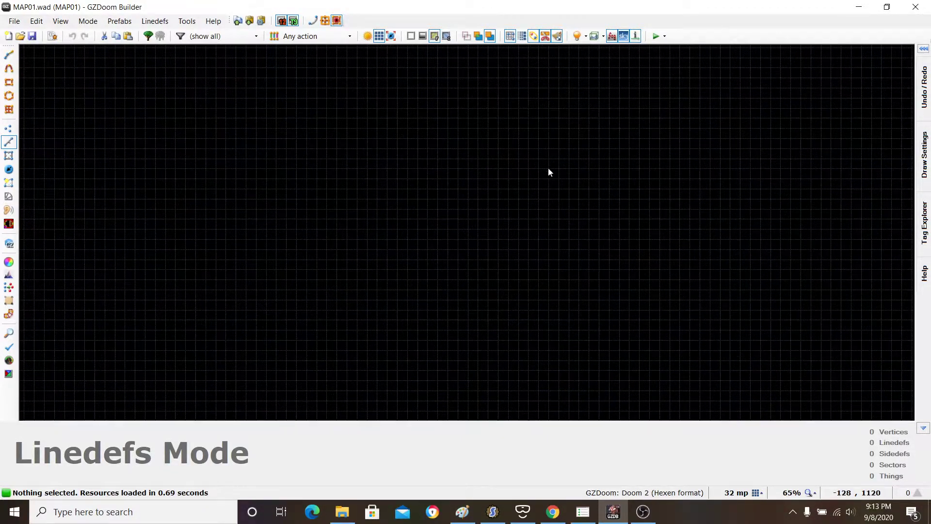
pyautogui.press('d')
pyautogui.click(559, 179)
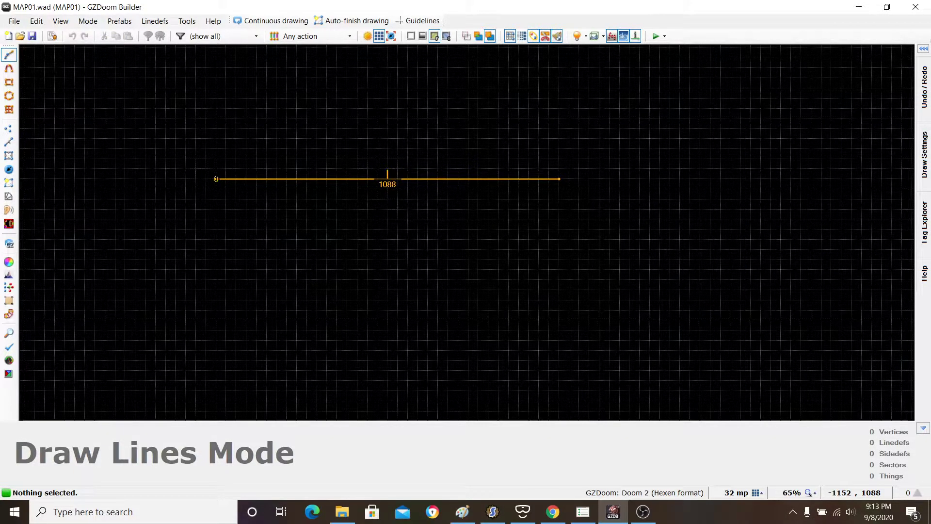
pyautogui.click(216, 179)
pyautogui.scroll(-6, 217, 179)
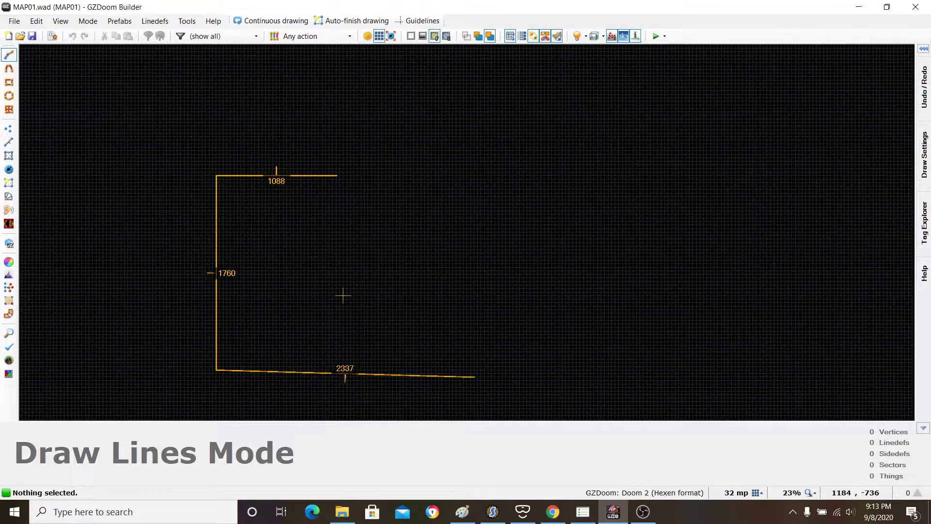
pyautogui.click(470, 373)
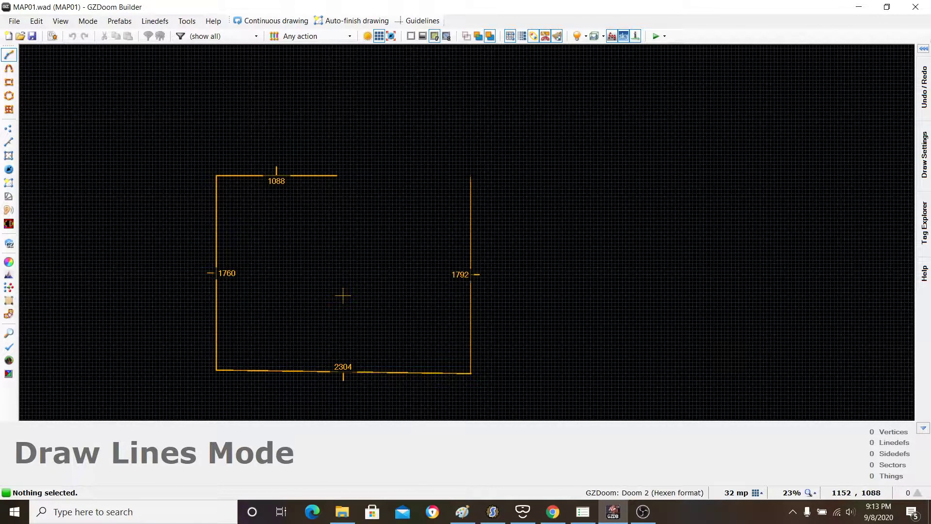
pyautogui.scroll(4, 474, 173)
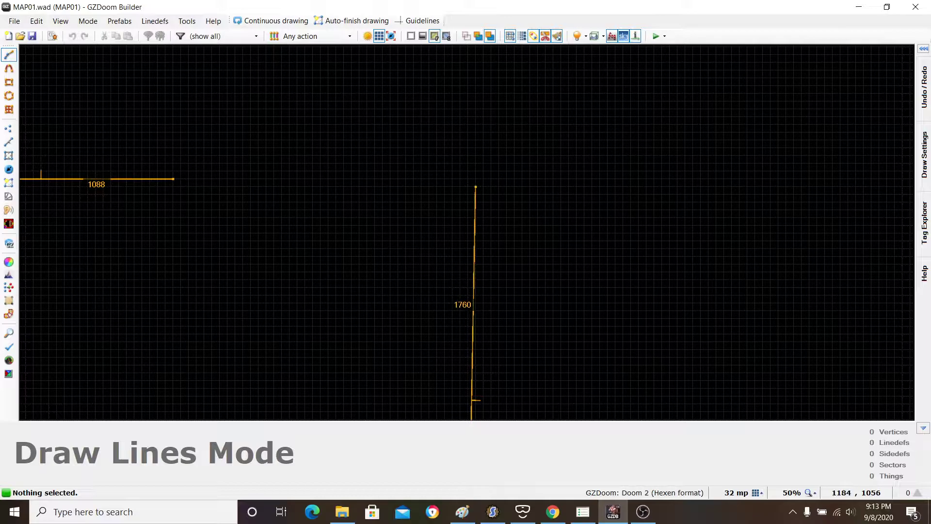
pyautogui.click(468, 179)
pyautogui.click(173, 179)
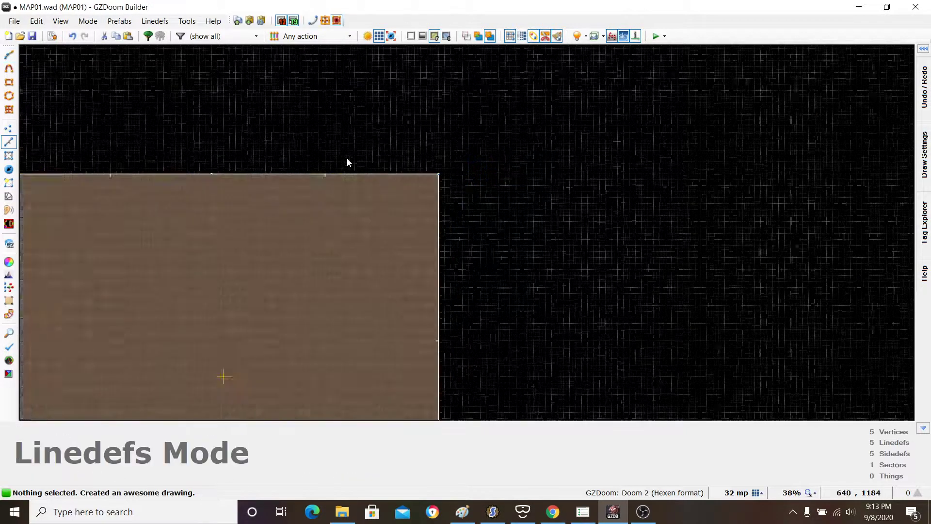
# Step: Set the main room sector's floor texture to FLOOR0_5
pyautogui.click(8, 155)
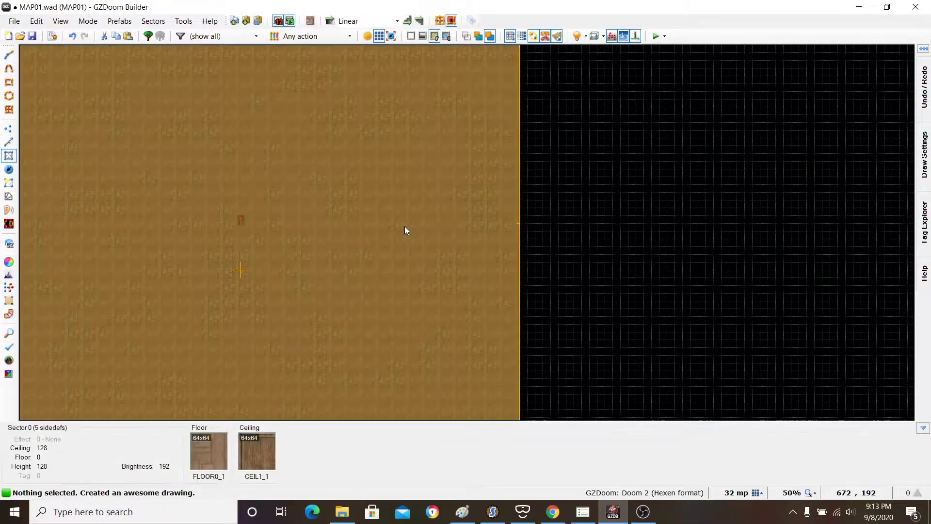
pyautogui.click(404, 226)
pyautogui.rightClick(475, 224)
pyautogui.click(410, 248)
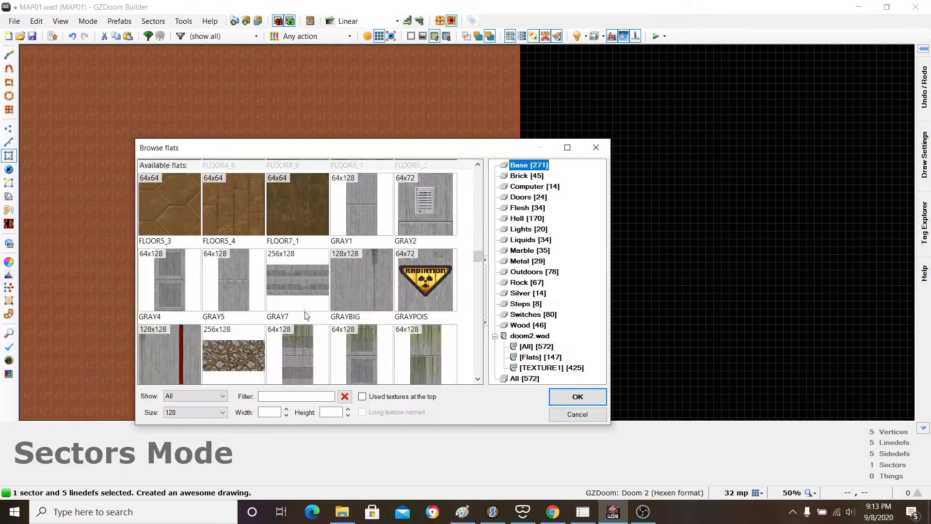
pyautogui.doubleClick(299, 215)
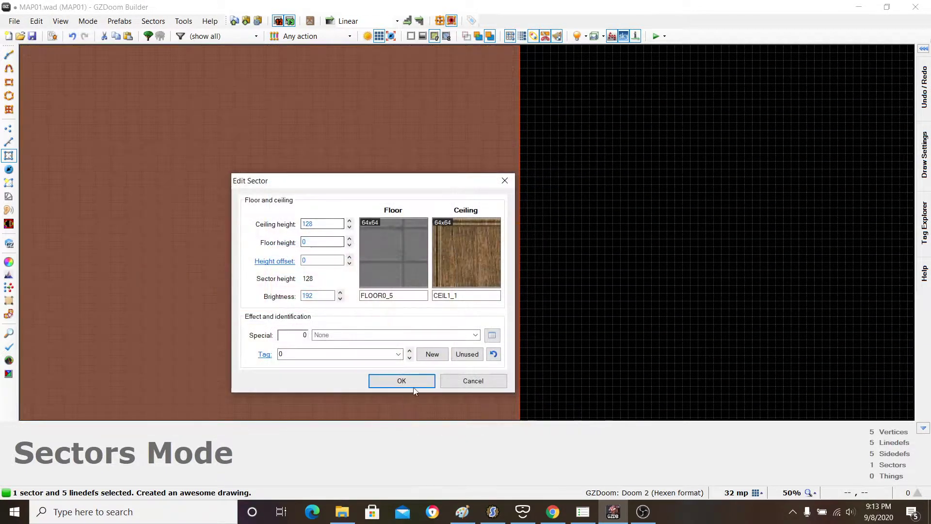
pyautogui.click(420, 381)
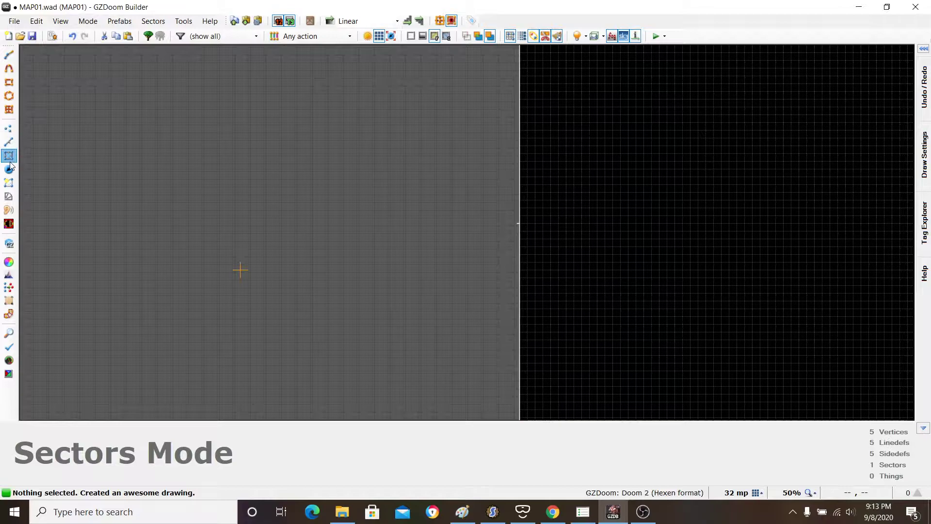
# Step: Place a Player 1 start thing near the map origin at X 32, Y -32
pyautogui.click(9, 168)
pyautogui.scroll(1, 249, 284)
pyautogui.press('Insert')
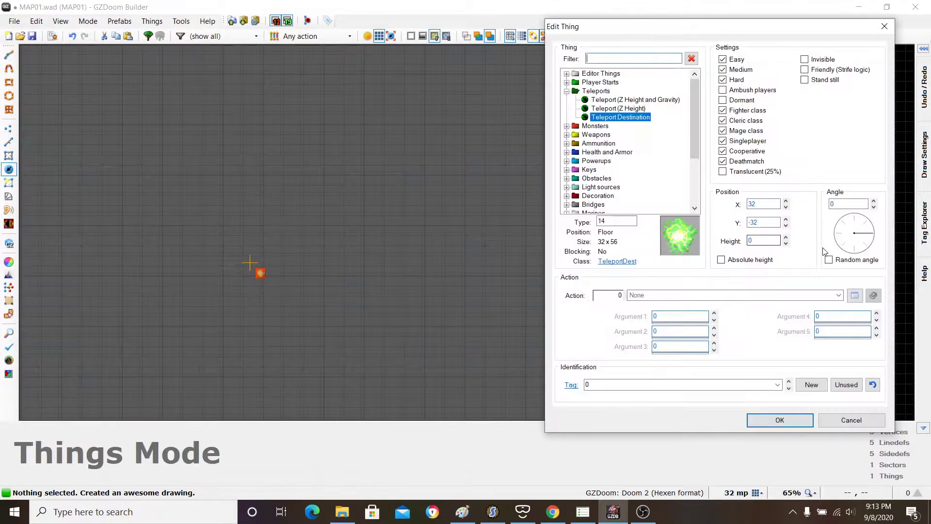
pyautogui.click(566, 82)
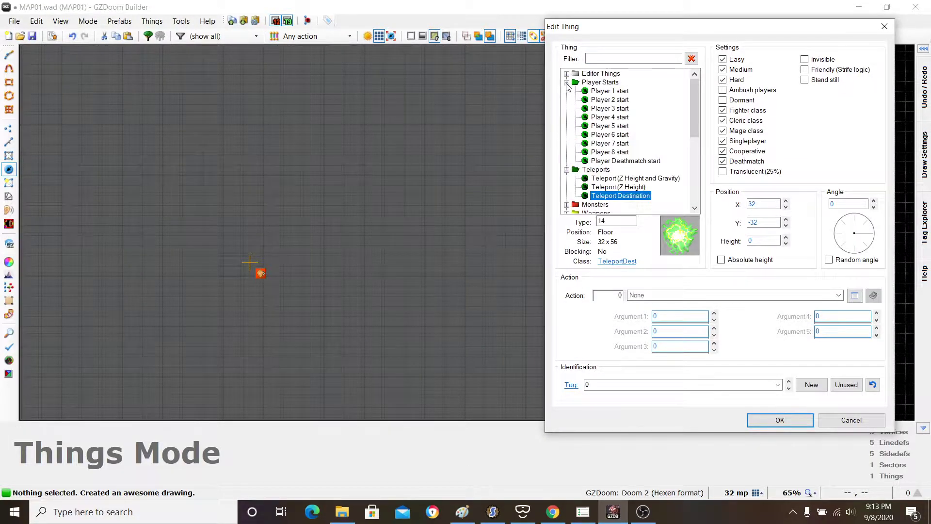
pyautogui.click(606, 91)
pyautogui.click(779, 419)
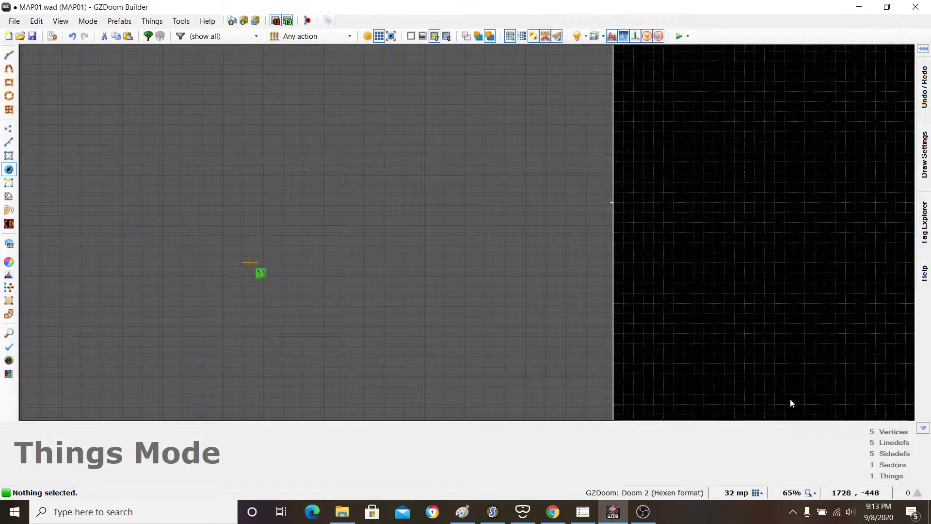
# Step: Draw a separate rectangular room of 384 by 192 units in the void beyond the main room's upper-right corner
pyautogui.scroll(-3, 342, 182)
pyautogui.click(15, 143)
pyautogui.scroll(-2, 264, 317)
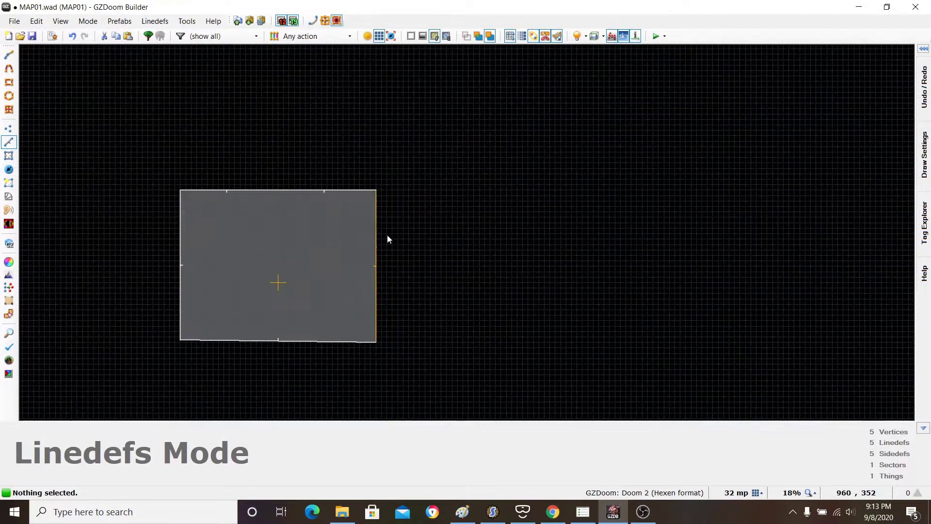
pyautogui.scroll(6, 336, 222)
pyautogui.scroll(-3, 393, 185)
pyautogui.scroll(3, 392, 121)
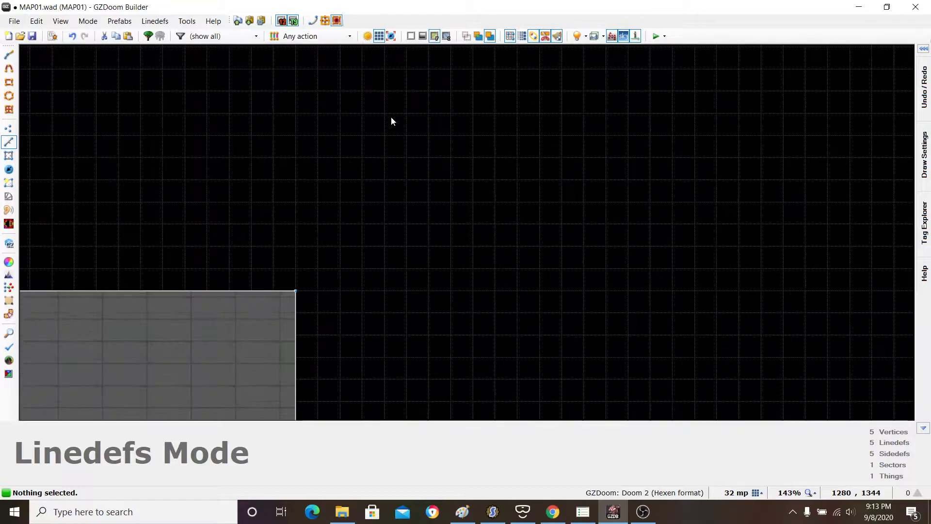
pyautogui.rightClick(387, 78)
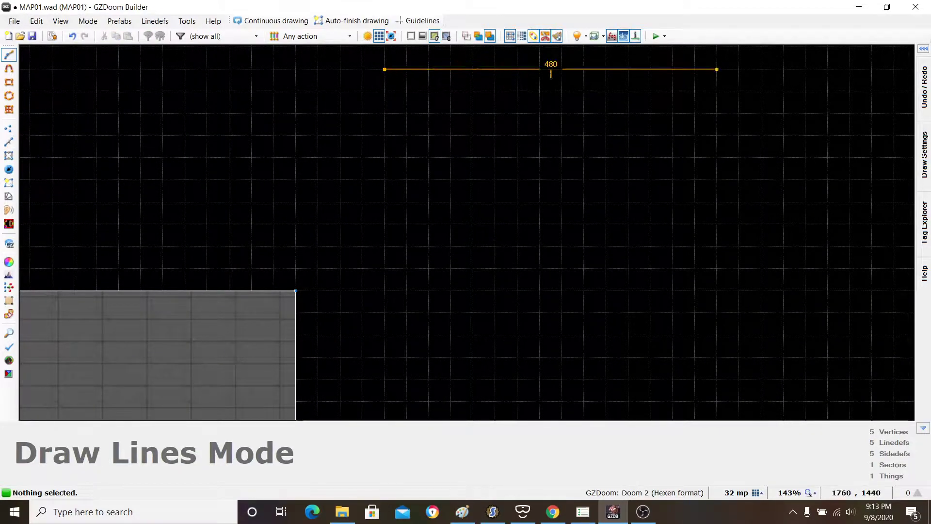
pyautogui.rightClick(650, 69)
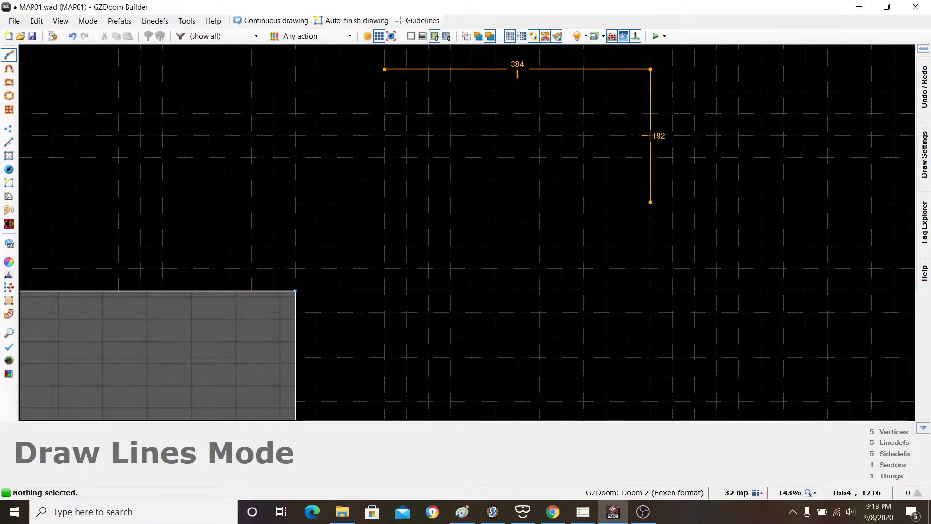
pyautogui.rightClick(650, 201)
pyautogui.rightClick(384, 202)
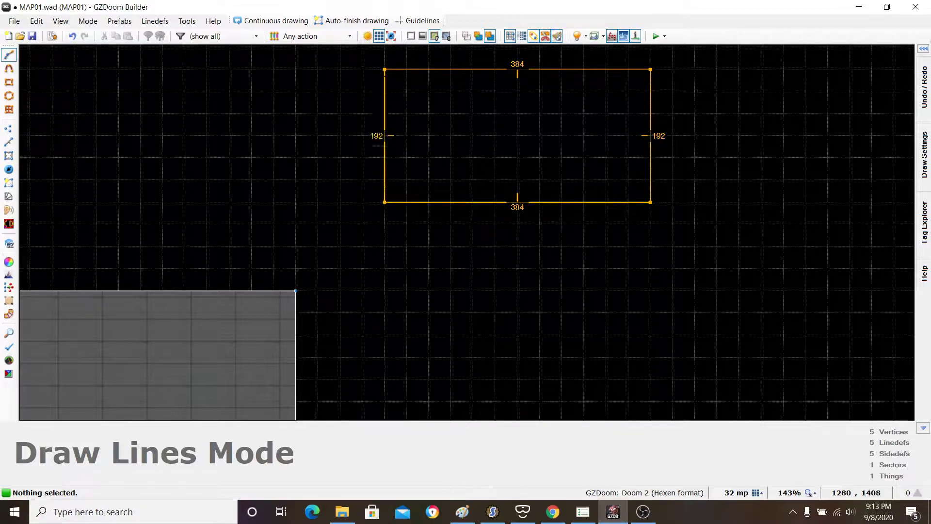
pyautogui.rightClick(384, 69)
# Step: Draw a 160 by 128 unit rectangle inside the small separate room
pyautogui.scroll(-3, 505, 245)
pyautogui.scroll(6, 504, 176)
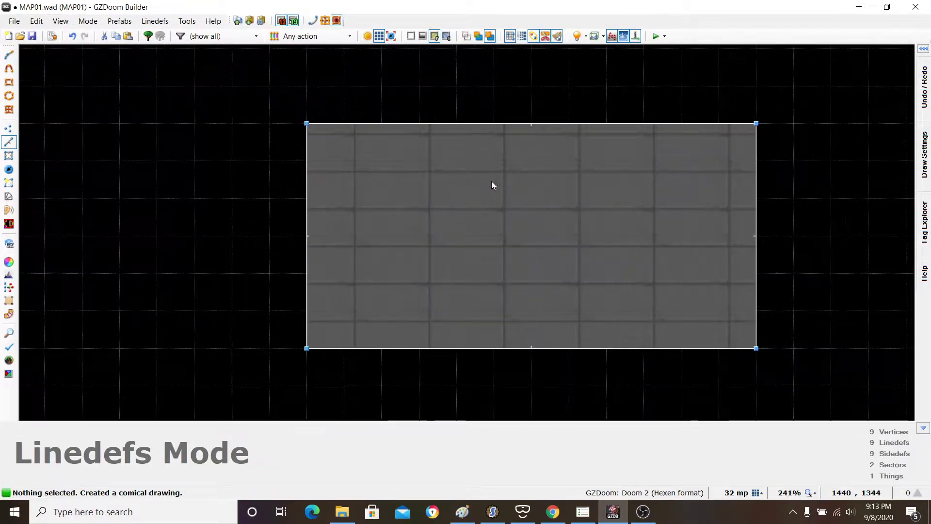
pyautogui.rightClick(428, 161)
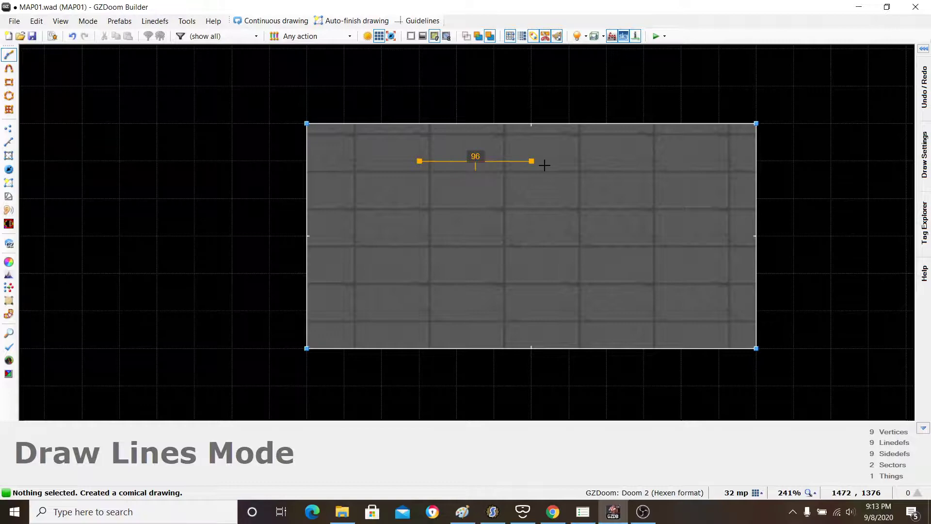
pyautogui.click(595, 150)
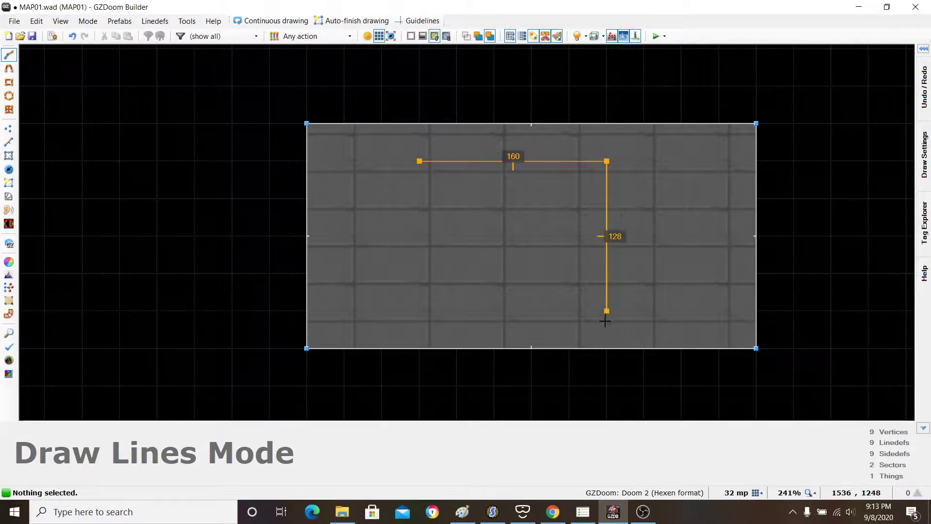
pyautogui.click(606, 295)
pyautogui.click(419, 312)
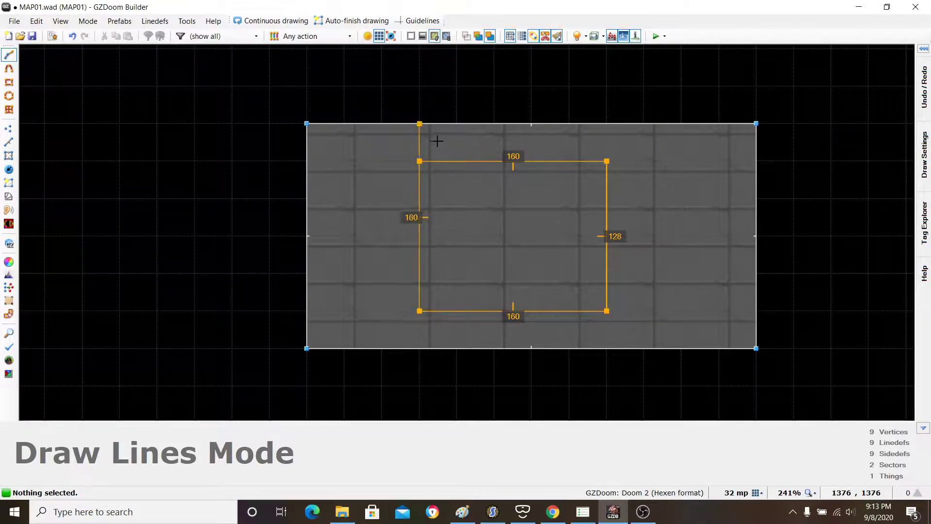
pyautogui.click(420, 161)
# Step: Delete the inner rectangle's sector so it becomes a void hole in the small room
pyautogui.scroll(-6, 548, 174)
pyautogui.scroll(3, 550, 197)
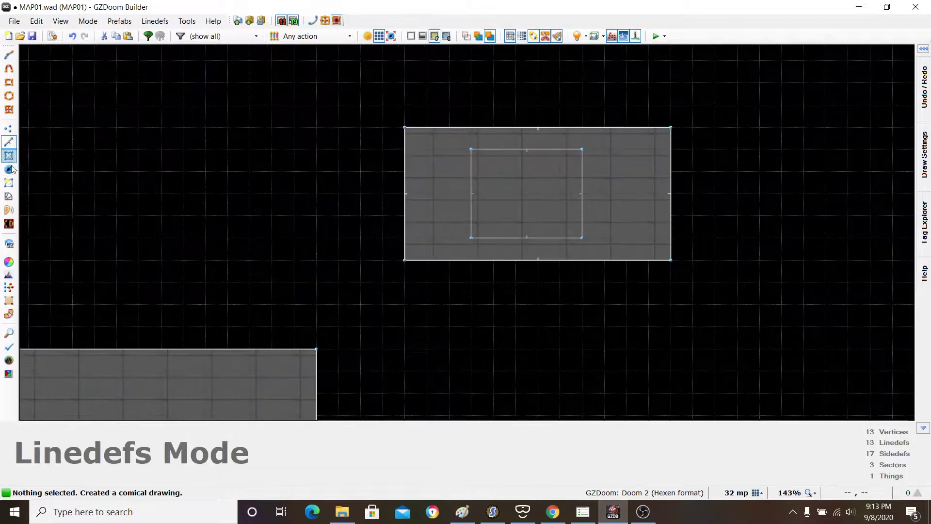
pyautogui.click(9, 155)
pyautogui.click(554, 161)
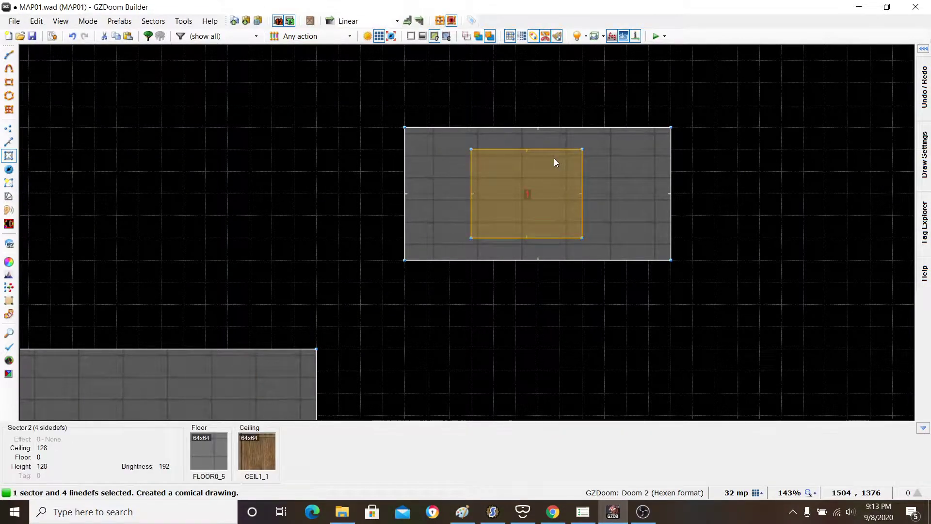
pyautogui.press('Delete')
pyautogui.press('Escape')
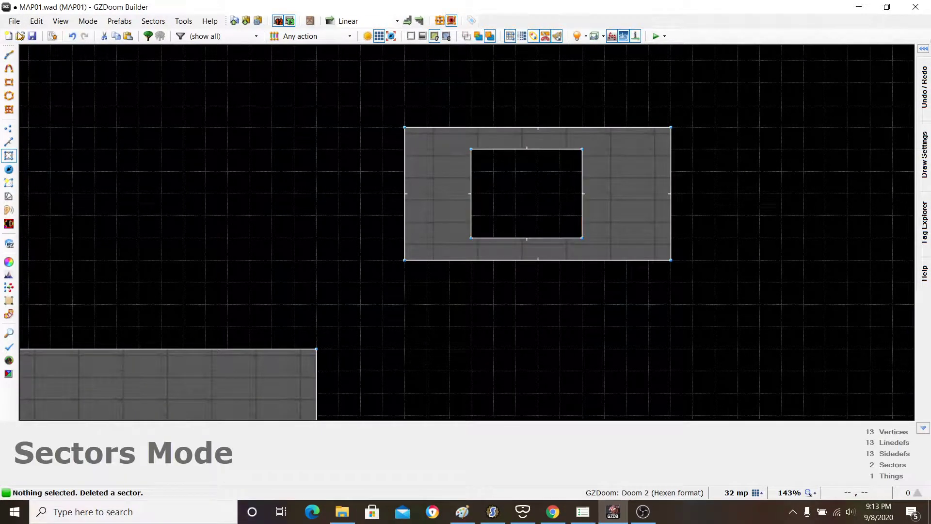
# Step: Give the right-hand line of the inner void rectangle the Polyobject Start Line action with Polyobject Number 1
pyautogui.click(8, 141)
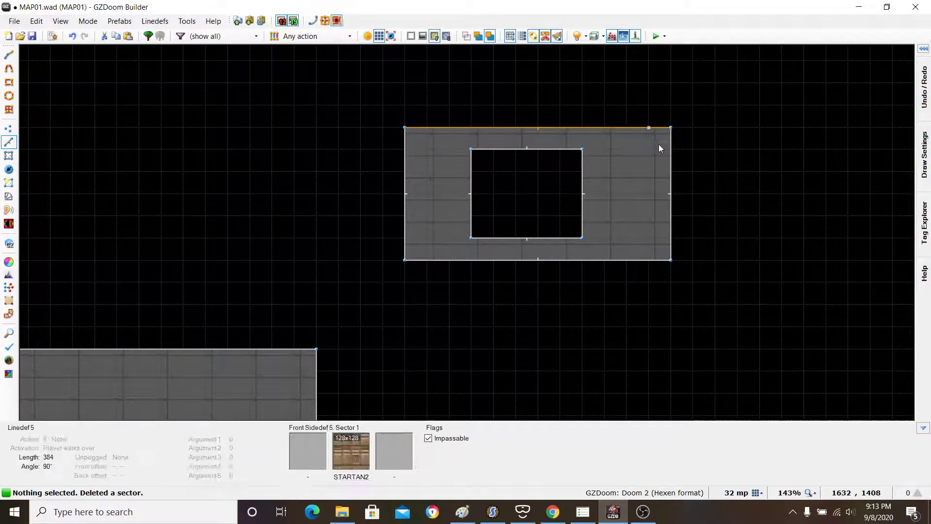
pyautogui.rightClick(578, 181)
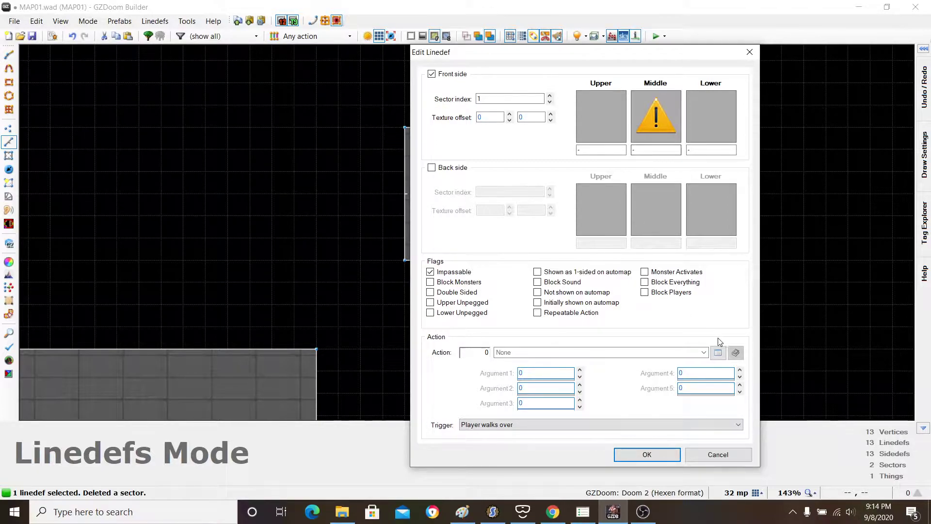
pyautogui.click(718, 353)
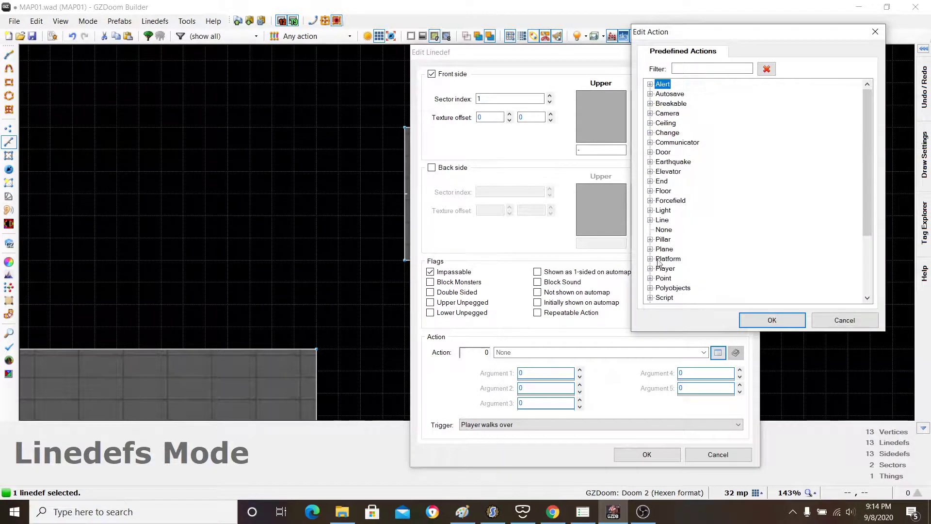
pyautogui.click(650, 288)
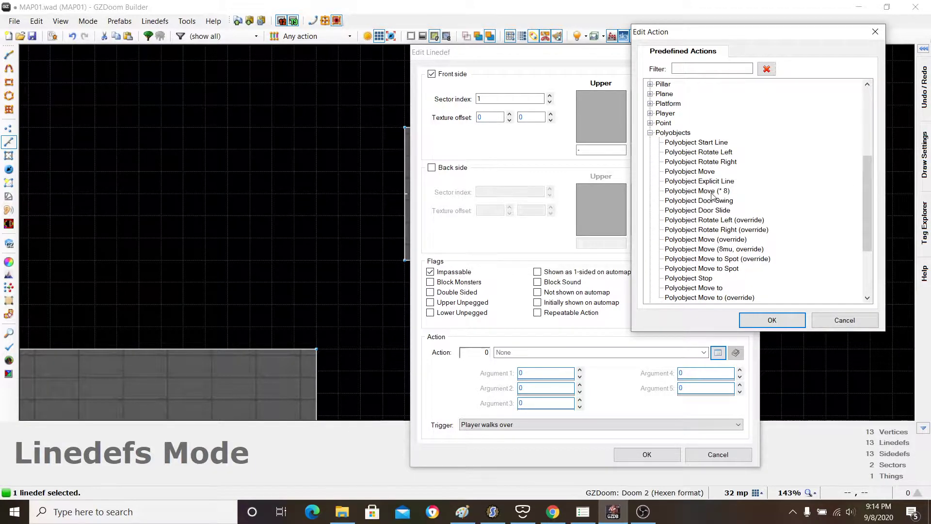
pyautogui.doubleClick(713, 143)
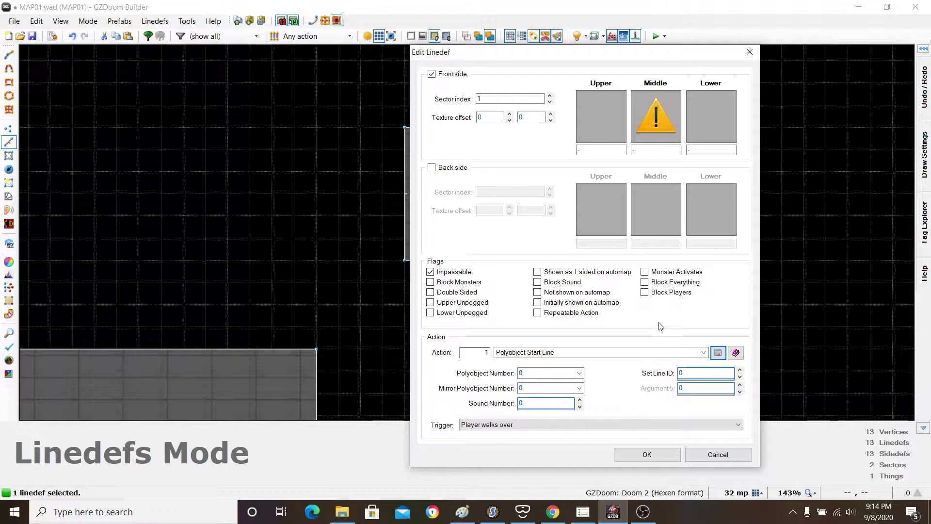
pyautogui.click(580, 373)
pyautogui.click(556, 378)
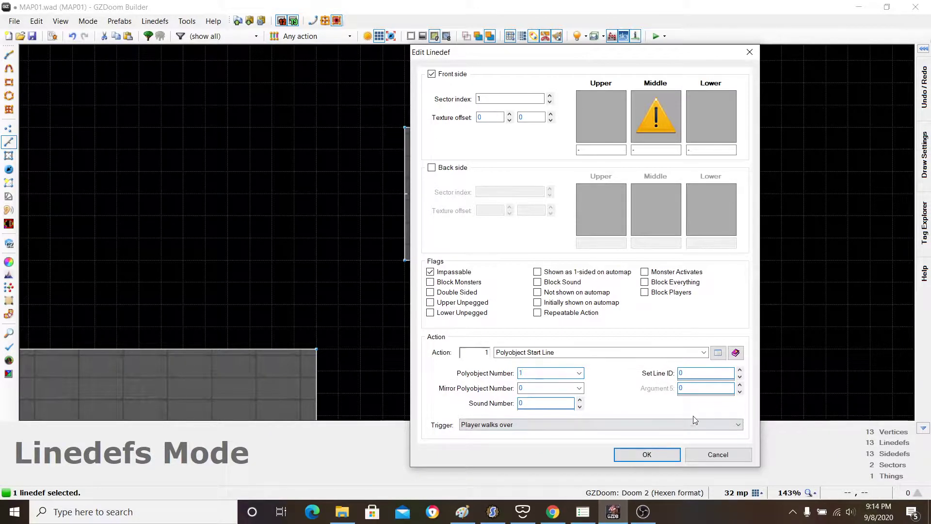
pyautogui.click(648, 454)
# Step: Place a Polyobject Anchor thing with angle 1 at the middle of the inner rectangle's right-hand line, at X 1536, Y 1312
pyautogui.scroll(4, 594, 180)
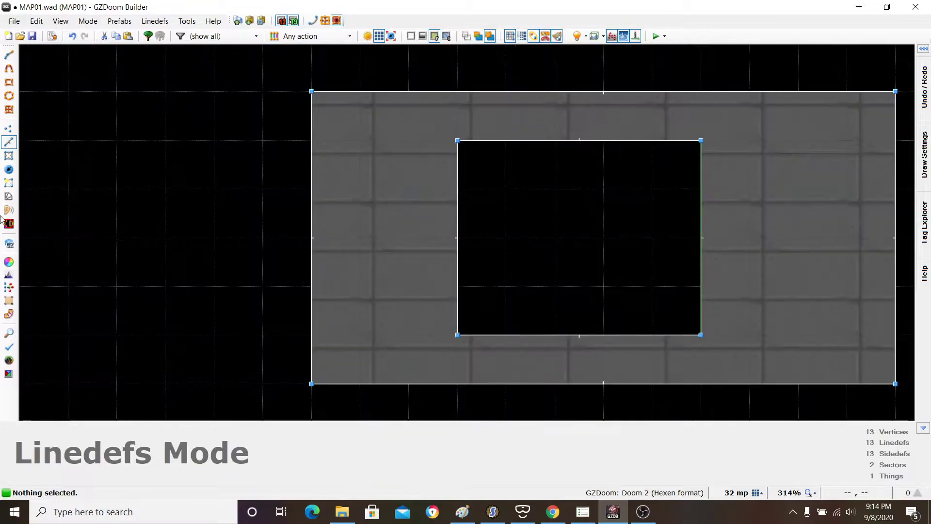
pyautogui.click(9, 169)
pyautogui.scroll(3, 617, 222)
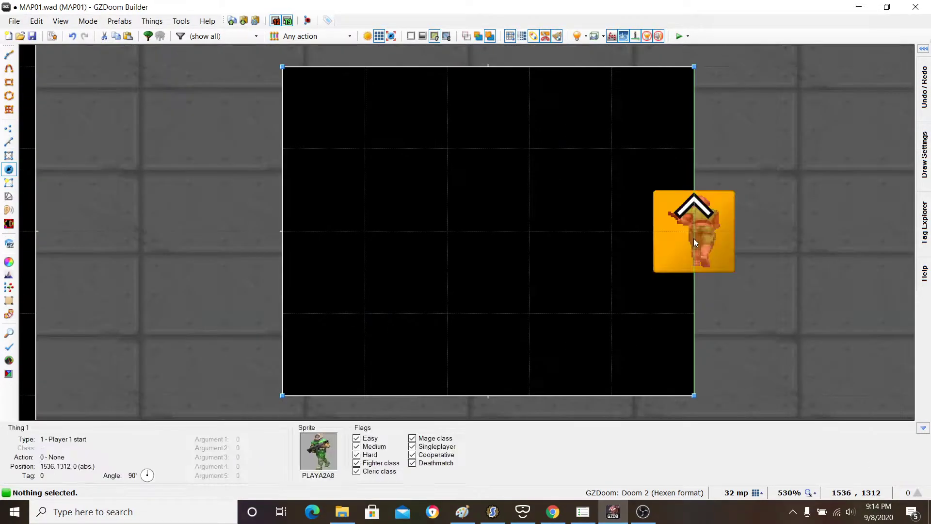
pyautogui.rightClick(693, 238)
pyautogui.scroll(-5, 606, 155)
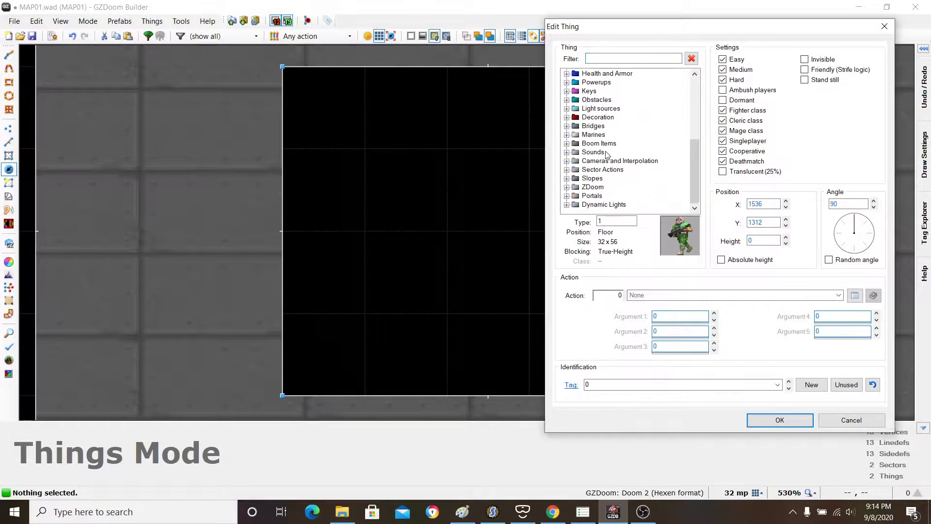
pyautogui.scroll(1, 568, 95)
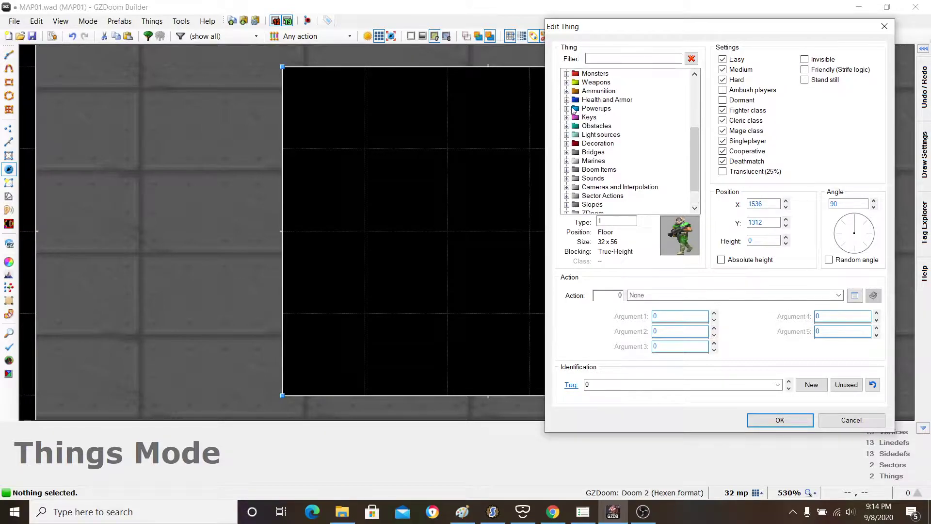
pyautogui.scroll(1, 570, 107)
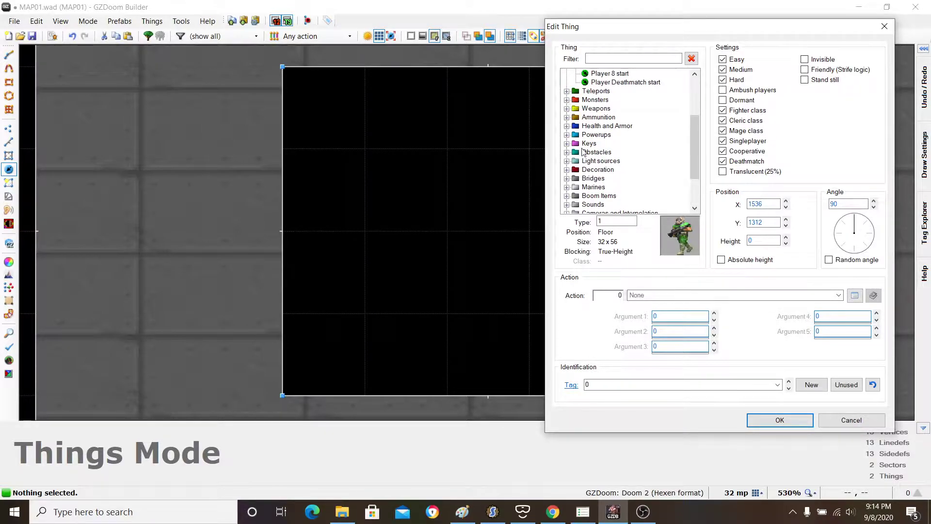
pyautogui.scroll(-1, 583, 151)
pyautogui.scroll(-1, 572, 205)
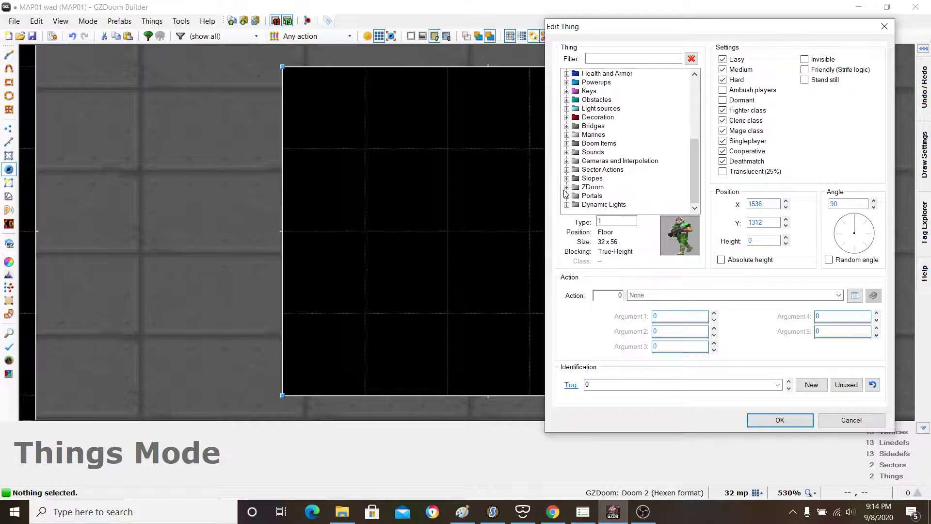
pyautogui.click(566, 188)
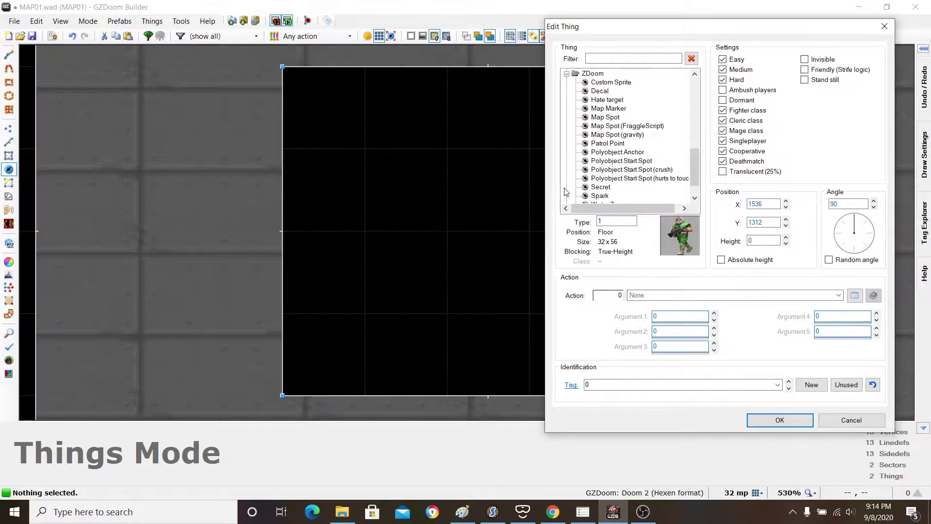
pyautogui.click(625, 153)
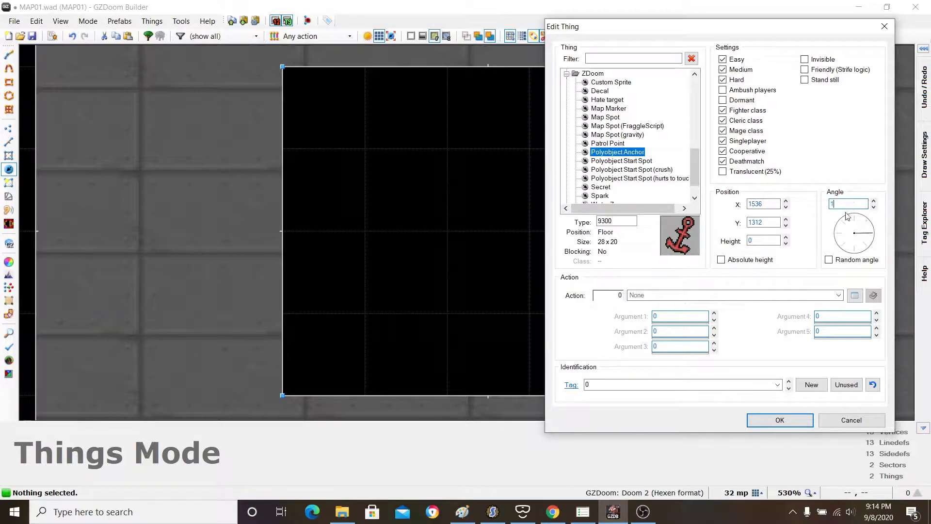
pyautogui.click(808, 426)
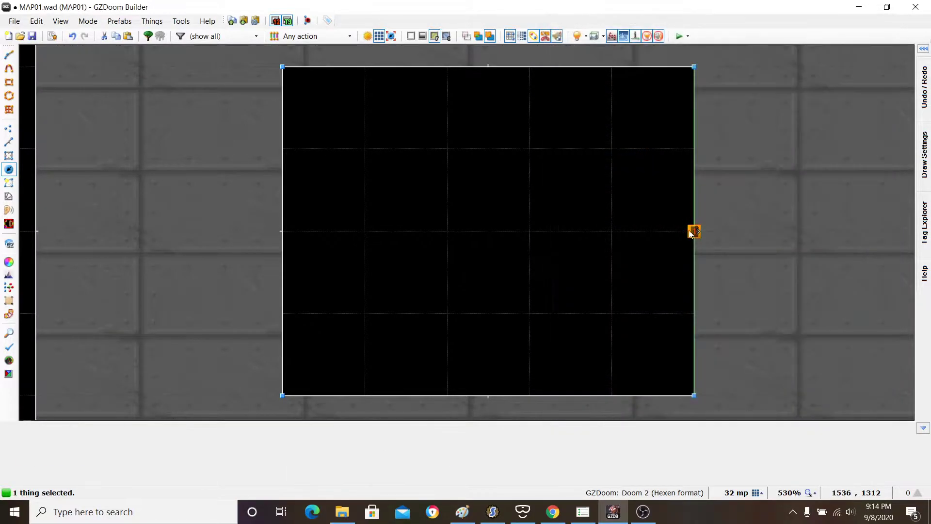
# Step: Place a Polyobject Start Spot thing with angle 1 inside the main room at X 288, Y 512
pyautogui.scroll(-10, 712, 221)
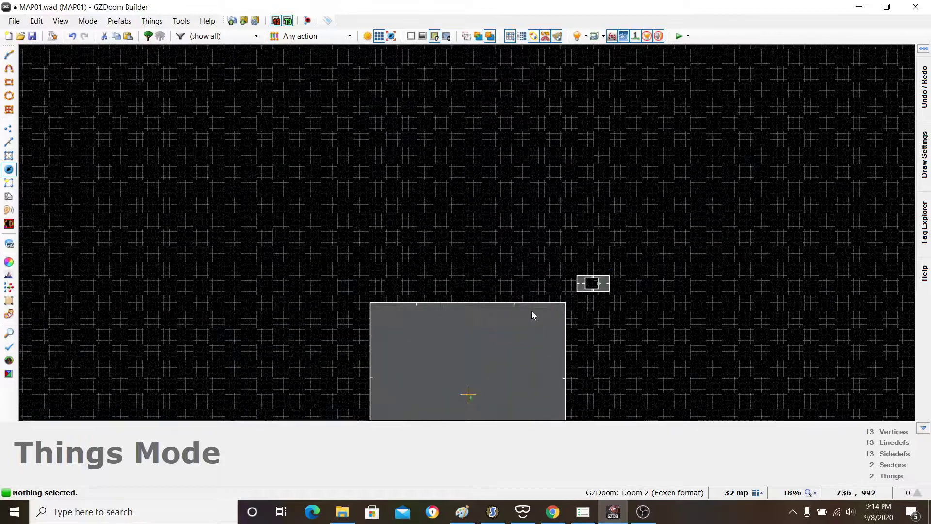
pyautogui.scroll(8, 531, 312)
pyautogui.scroll(4, 480, 262)
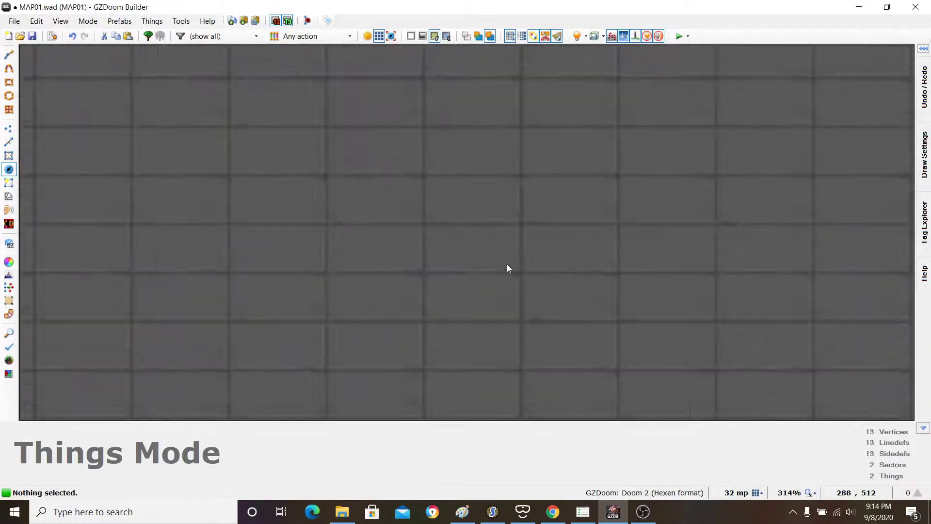
pyautogui.rightClick(625, 249)
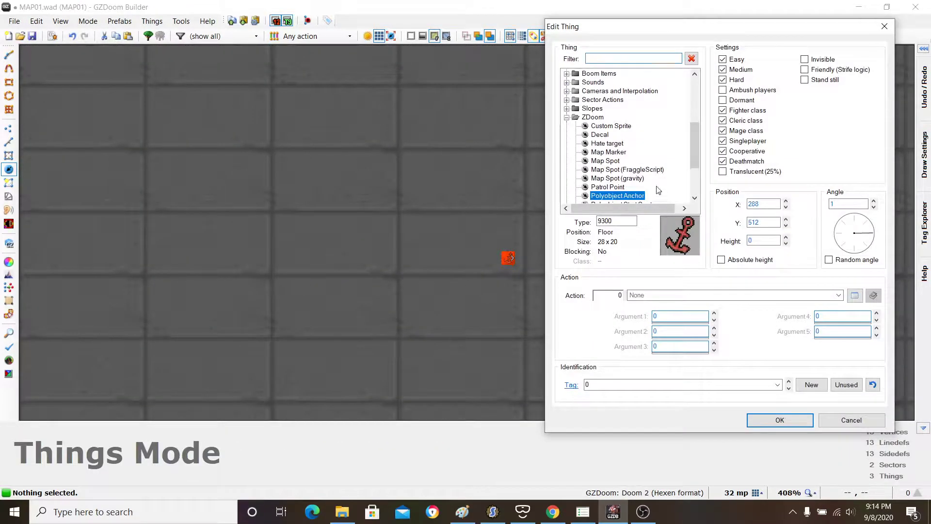
pyautogui.scroll(-1, 619, 174)
pyautogui.click(645, 178)
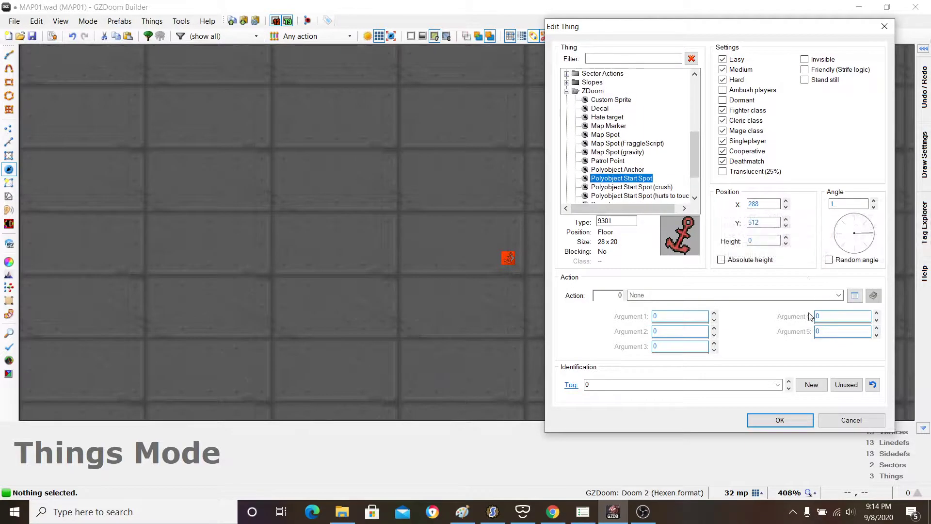
pyautogui.click(779, 419)
# Step: In the 3D view, select all four walls of the untextured inner block and apply the BIGBRIK2 middle texture to them
pyautogui.scroll(-5, 591, 252)
pyautogui.scroll(2, 749, 88)
pyautogui.press('q')
pyautogui.press('w')
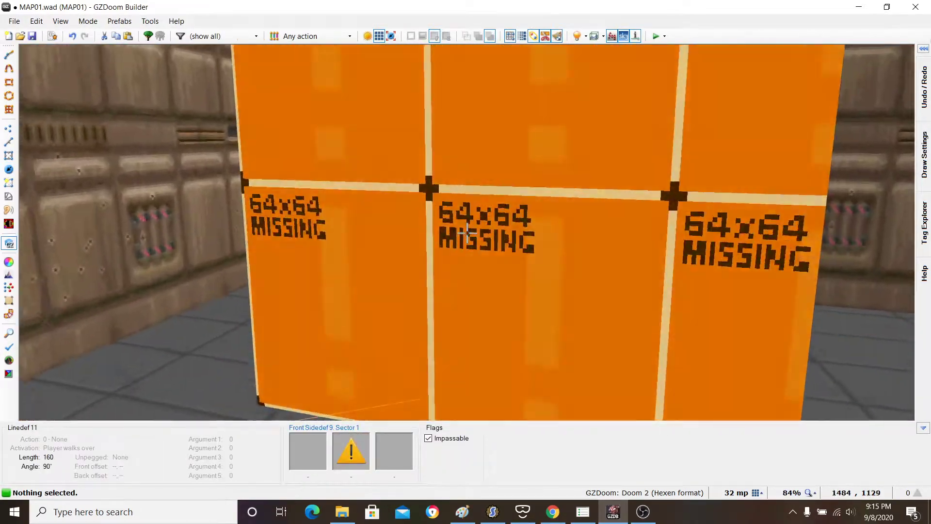
pyautogui.click(466, 234)
pyautogui.rightClick(466, 234)
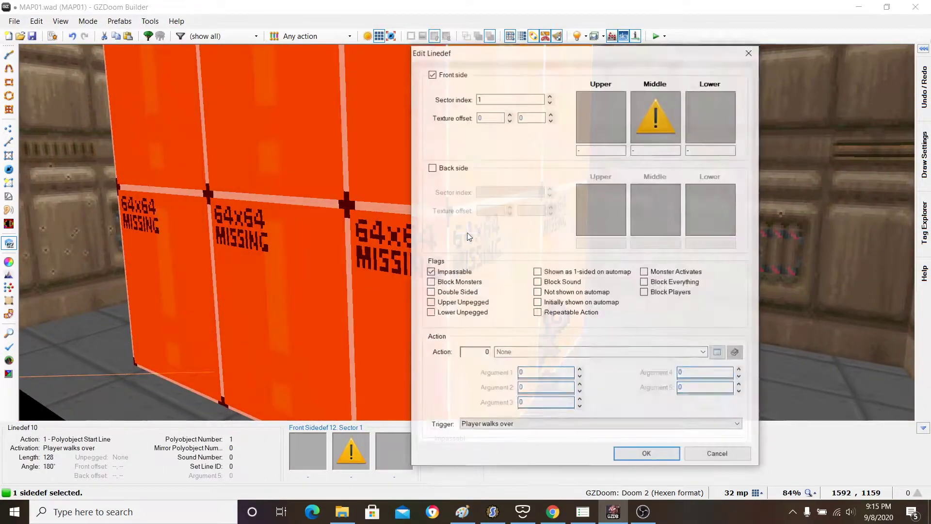
pyautogui.click(718, 454)
pyautogui.click(466, 234)
pyautogui.click(466, 234)
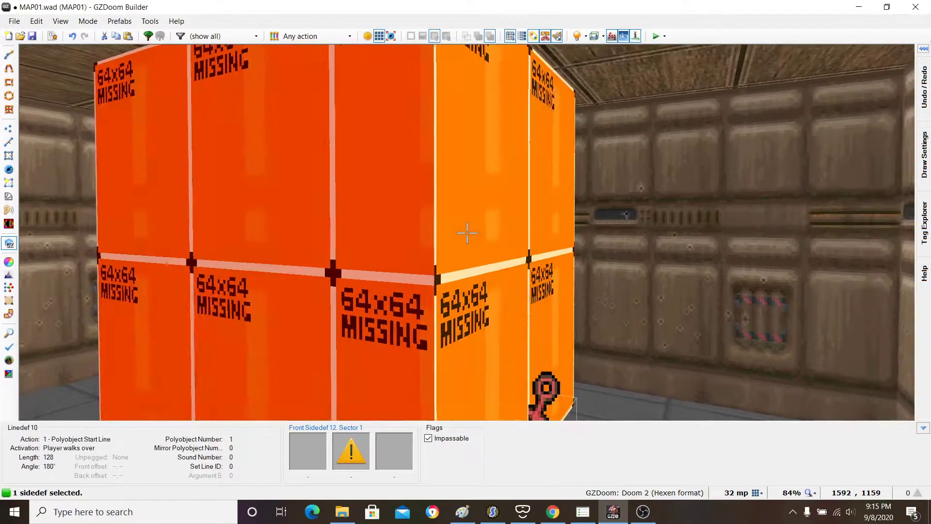
pyautogui.click(466, 234)
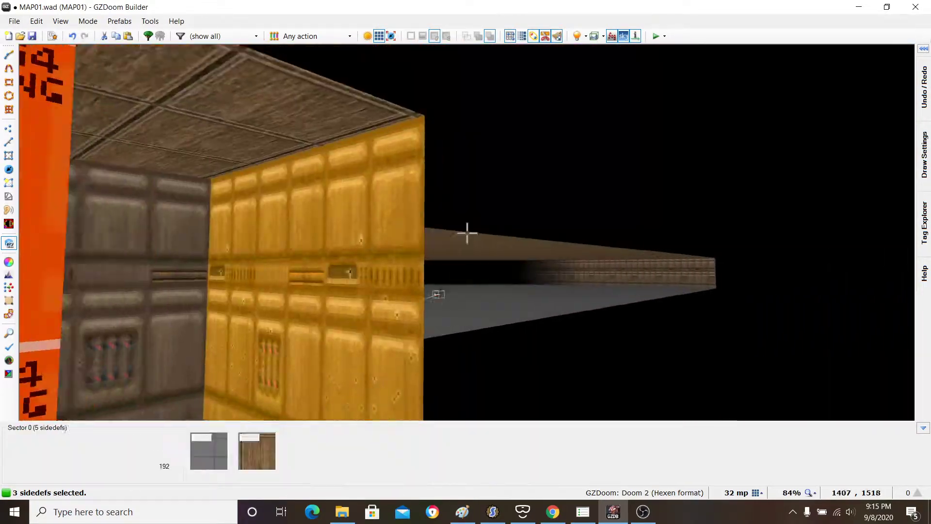
pyautogui.click(466, 234)
pyautogui.click(466, 233)
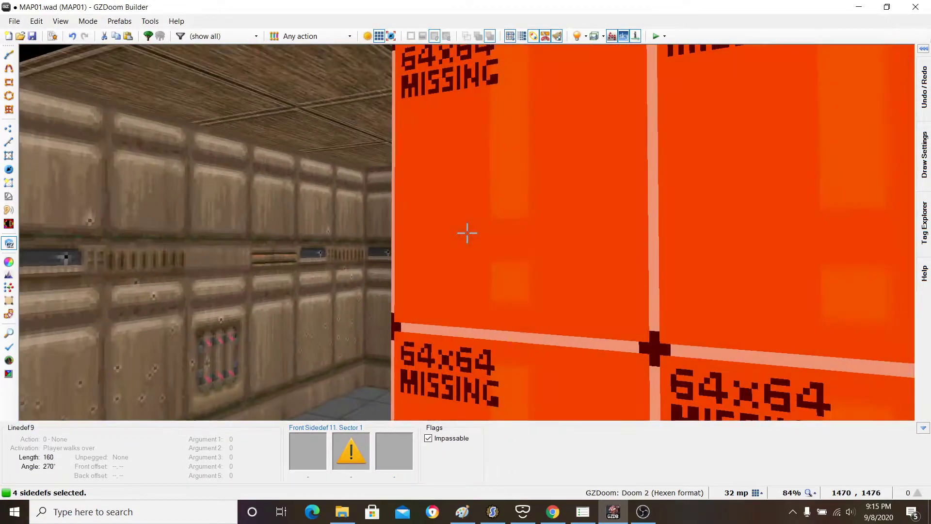
pyautogui.rightClick(467, 233)
pyautogui.click(655, 116)
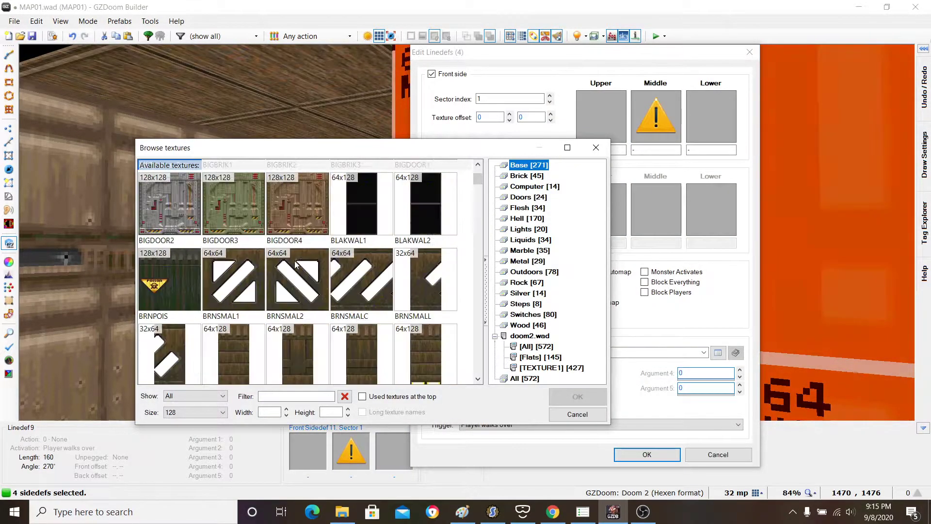
pyautogui.click(308, 198)
pyautogui.click(577, 396)
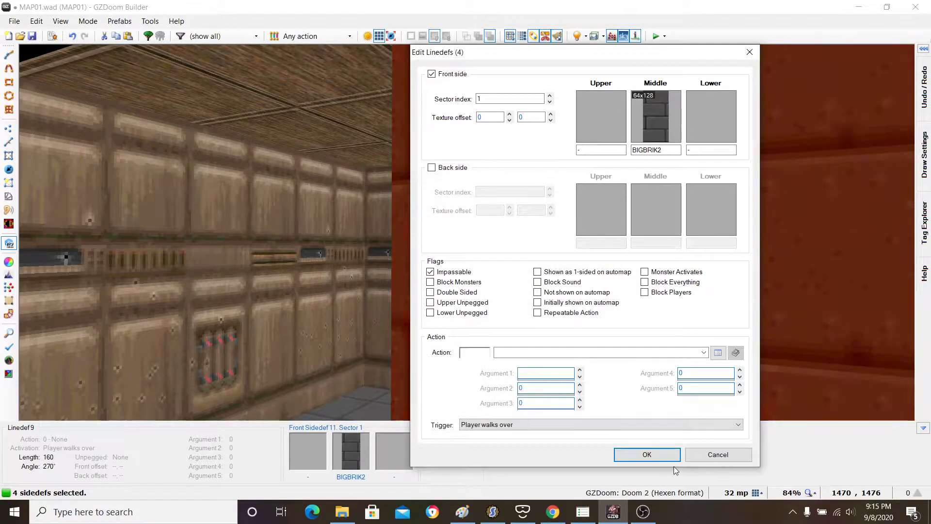
pyautogui.click(647, 454)
# Step: Test the map in the game, walk toward the brick block in the main room, and quit the game
pyautogui.press('s')
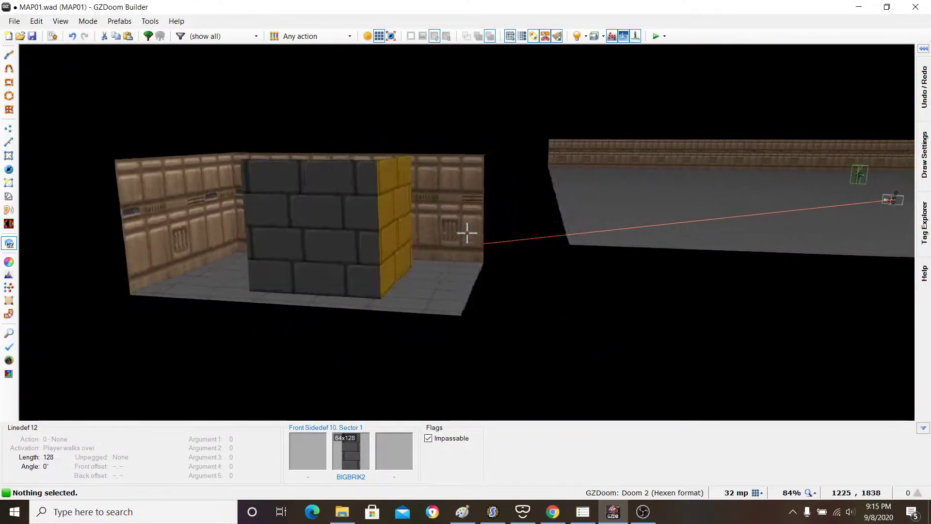
pyautogui.press('t')
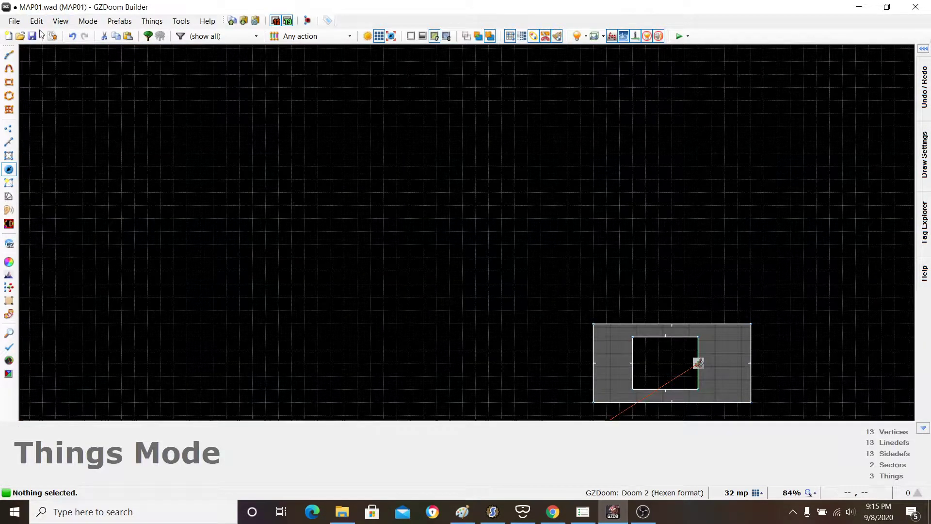
pyautogui.click(680, 35)
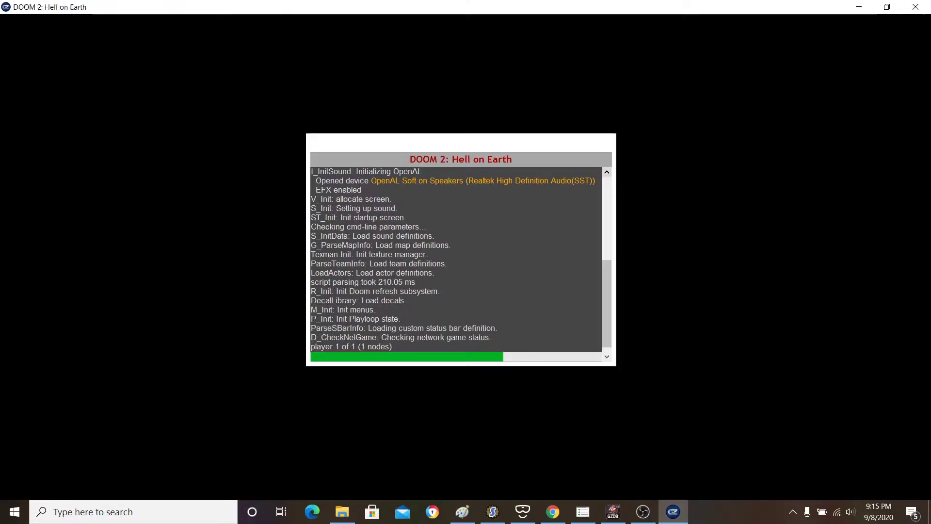
pyautogui.press('w')
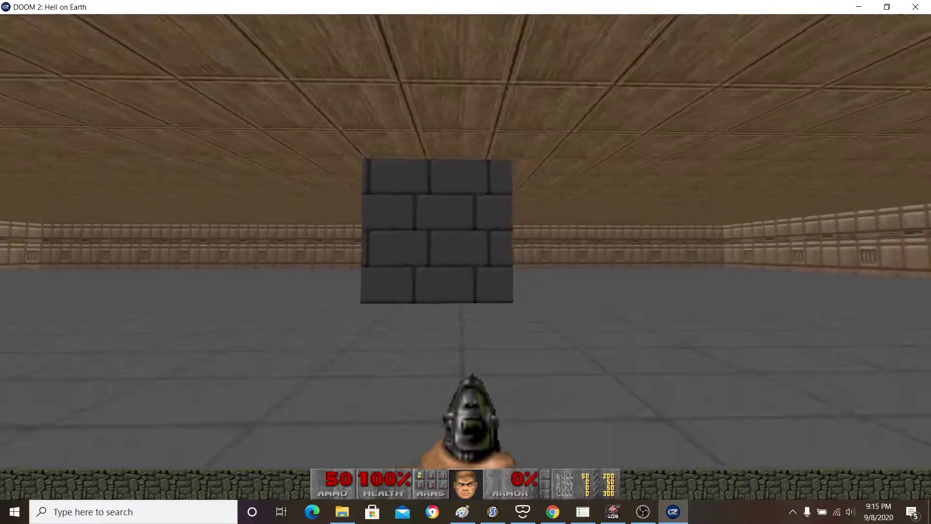
pyautogui.press('Escape')
pyautogui.click(499, 353)
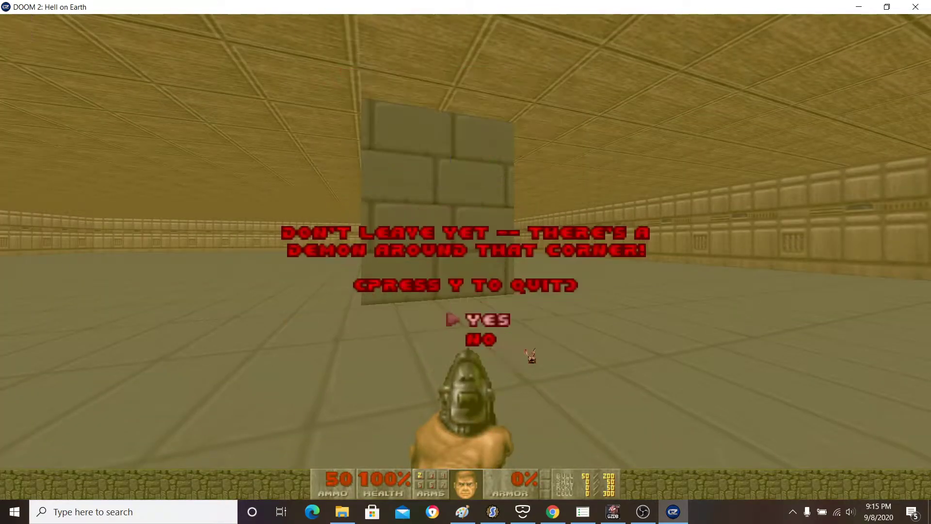
pyautogui.press('y')
# Step: Assign the Line Set Portal action to the left-hand line of the inner rectangle in the polyobject room
pyautogui.scroll(-6, 469, 278)
pyautogui.scroll(14, 517, 321)
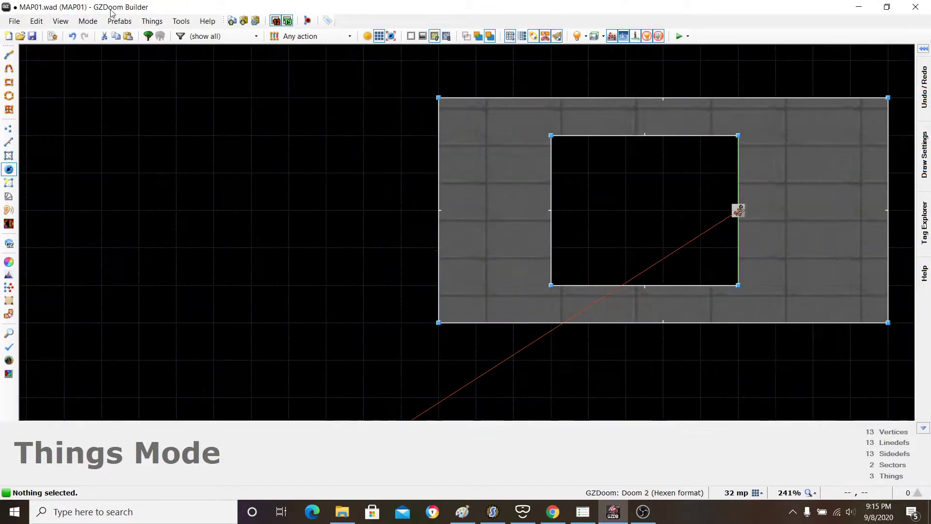
pyautogui.click(9, 142)
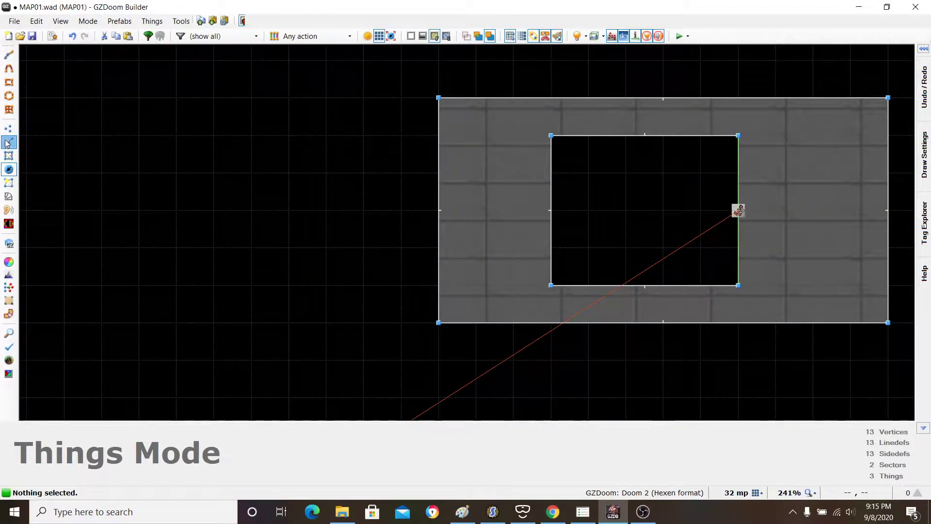
pyautogui.click(557, 225)
pyautogui.rightClick(557, 222)
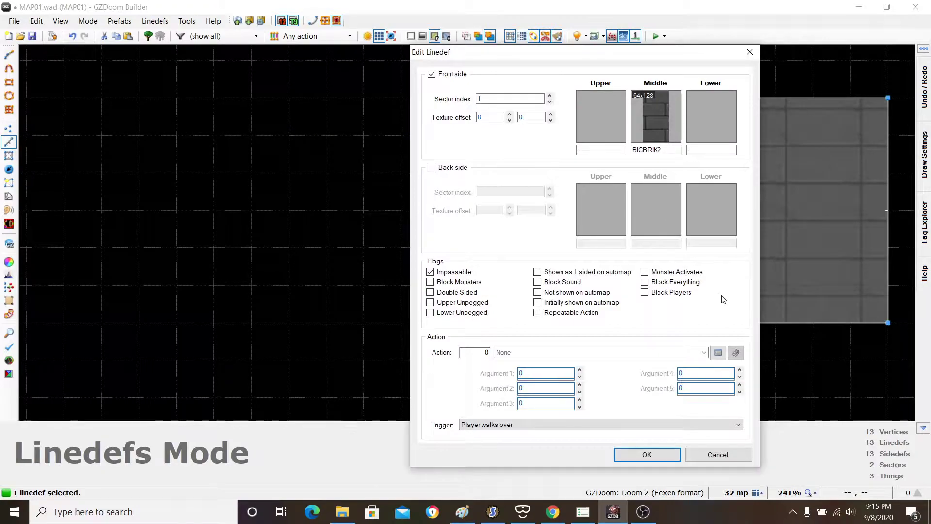
pyautogui.click(718, 353)
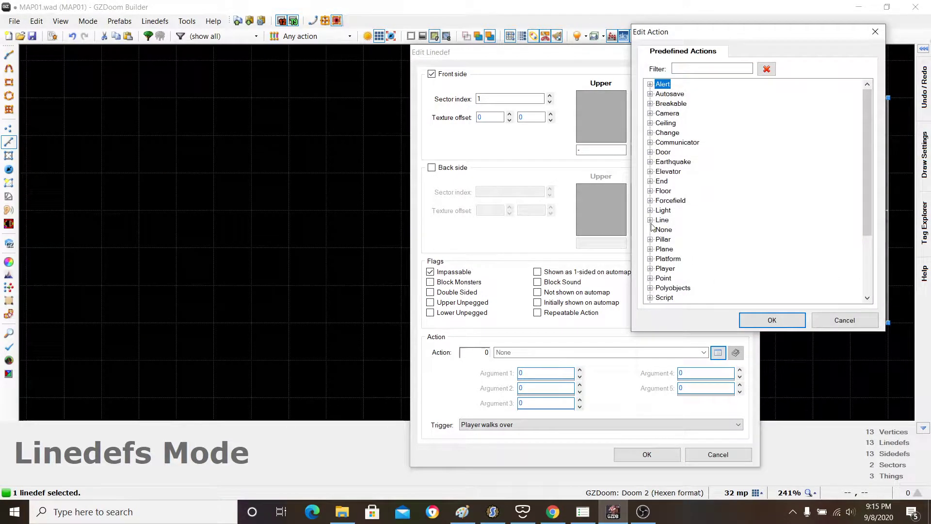
pyautogui.click(650, 220)
pyautogui.doubleClick(698, 260)
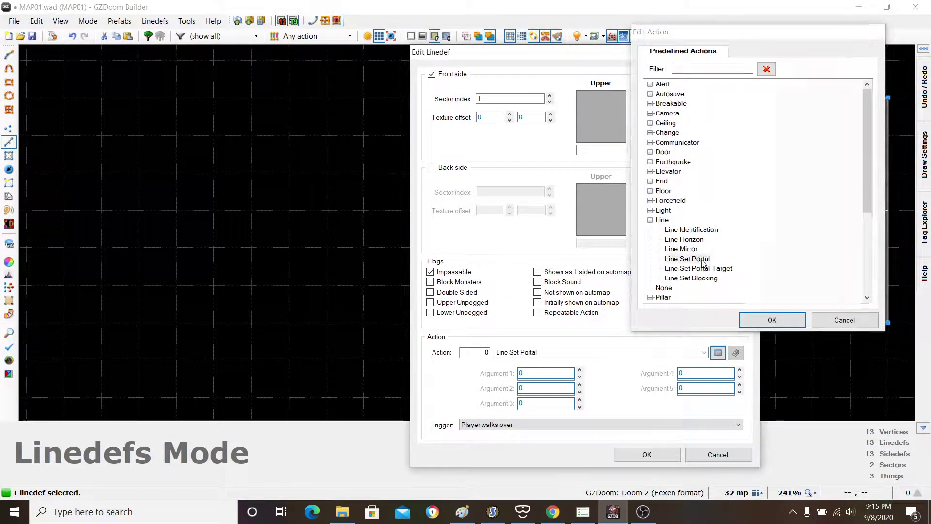
# Step: Set the line portal's type to Interactive, with Exit Line Tag 2 and This Line Tag 1
pyautogui.click(572, 403)
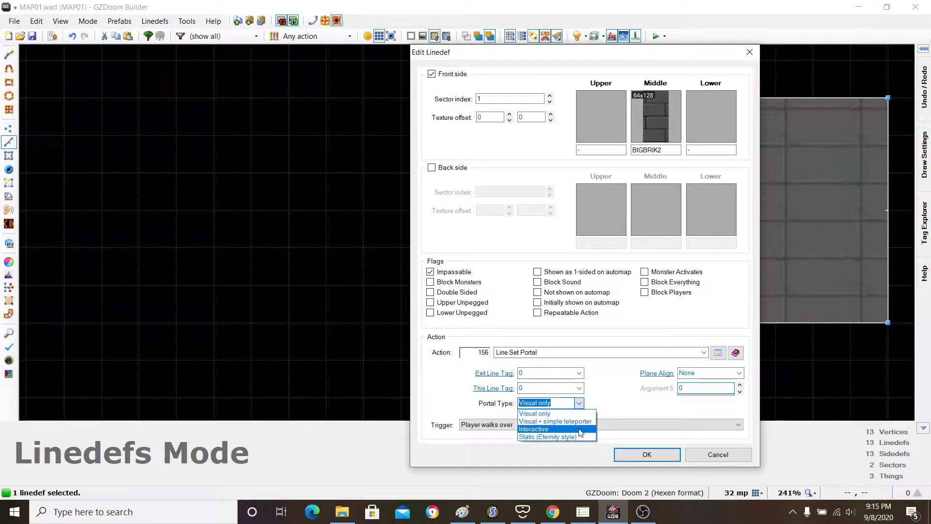
pyautogui.click(577, 430)
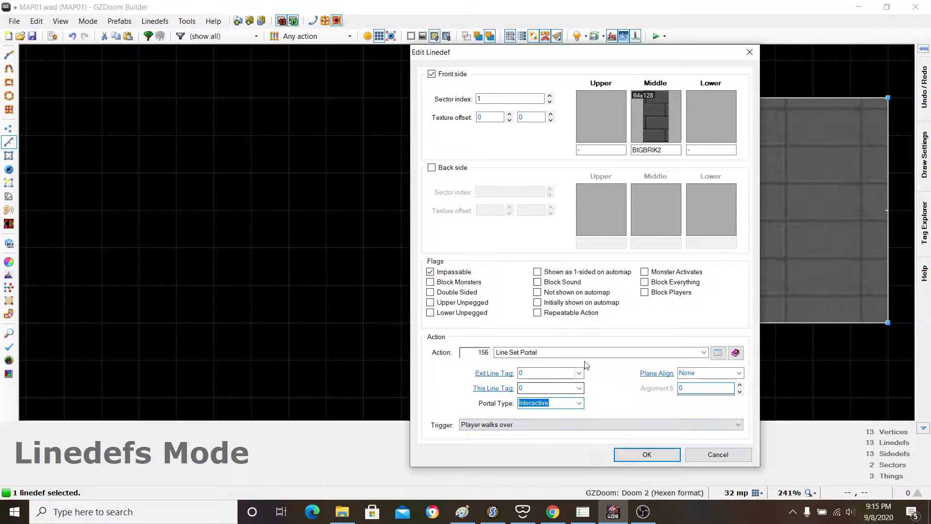
pyautogui.click(579, 373)
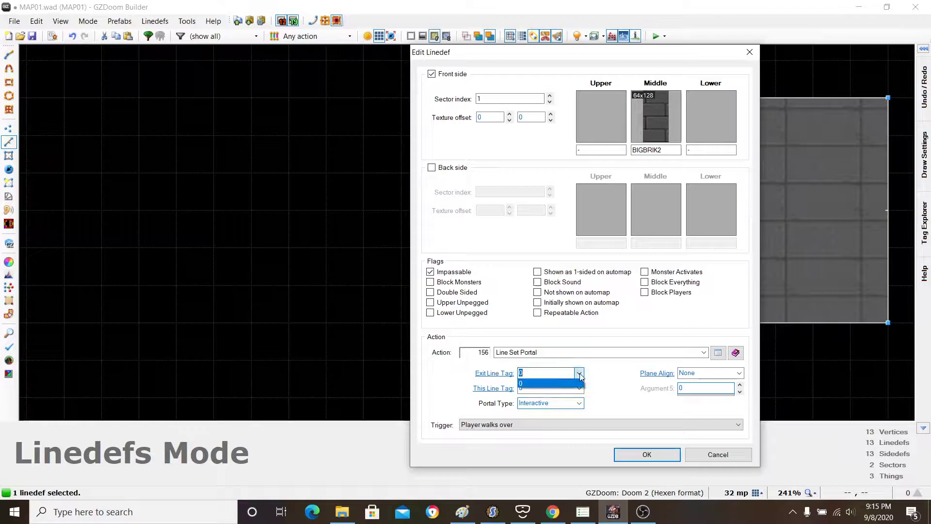
pyautogui.click(569, 383)
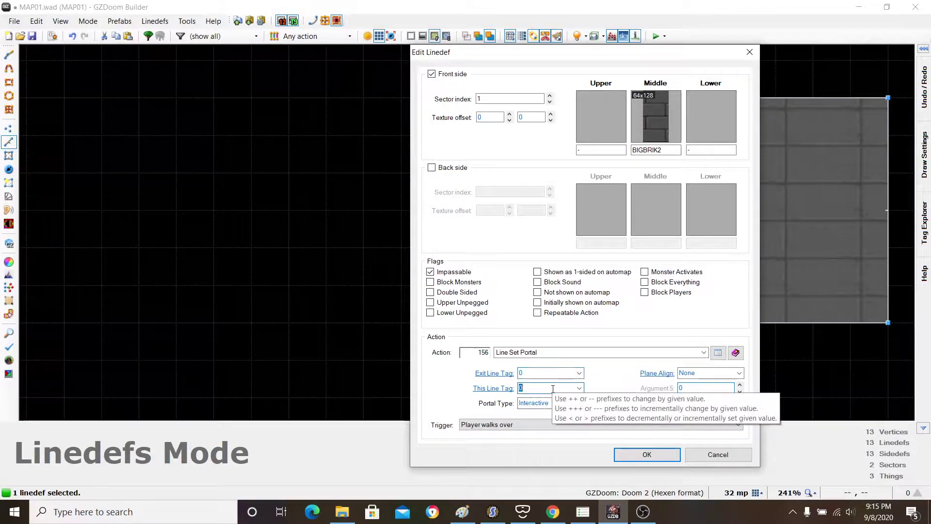
pyautogui.write('2')
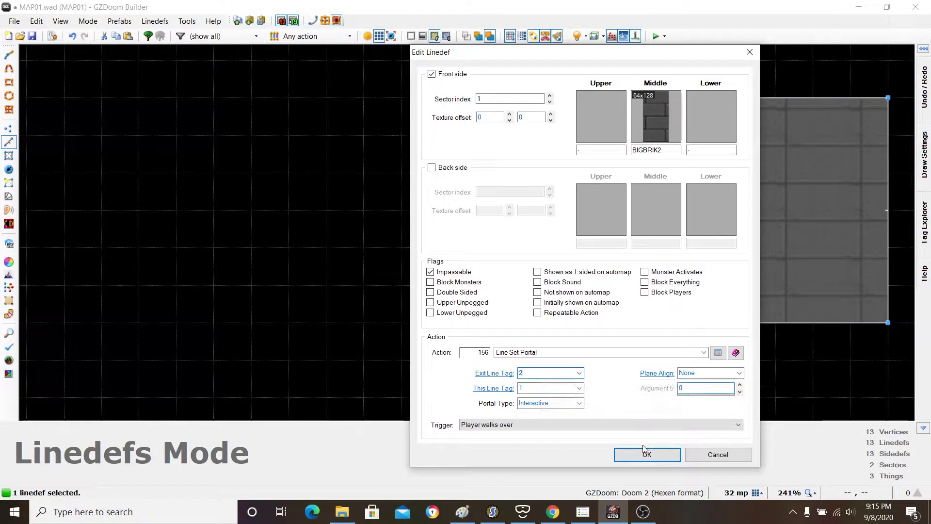
pyautogui.click(646, 453)
# Step: Draw a separate rectangular room 160 by 128 units to the right of the polyobject room, with its upper-left corner at X 1792, Y 1376
pyautogui.scroll(-6, 522, 276)
pyautogui.scroll(4, 615, 312)
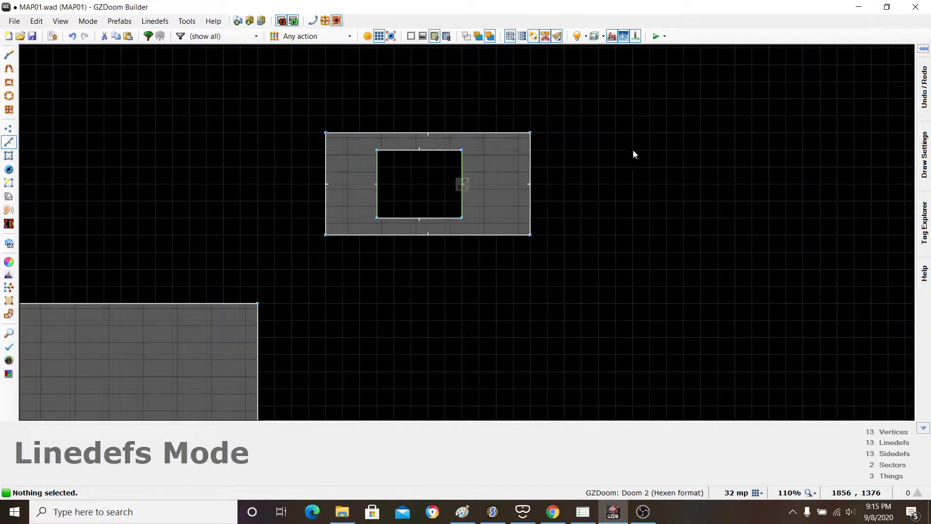
pyautogui.scroll(3, 636, 151)
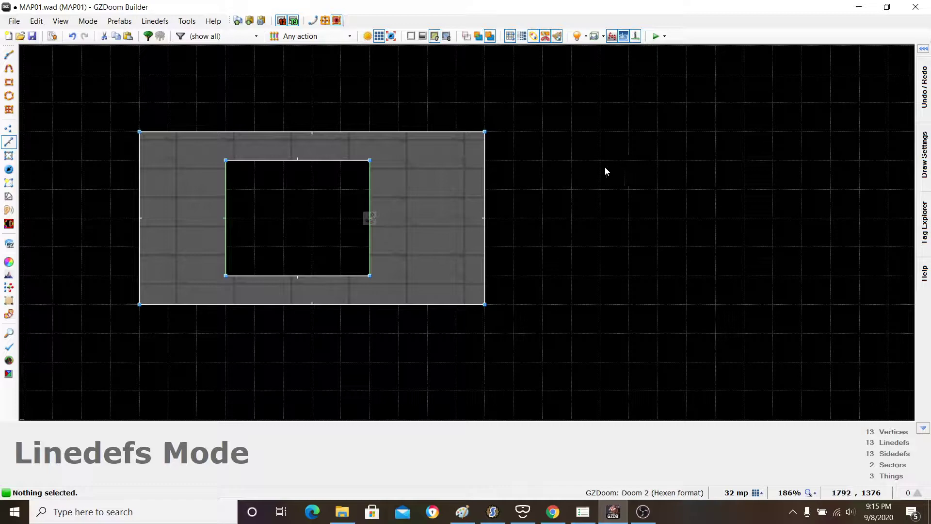
pyautogui.press('d')
pyautogui.click(600, 160)
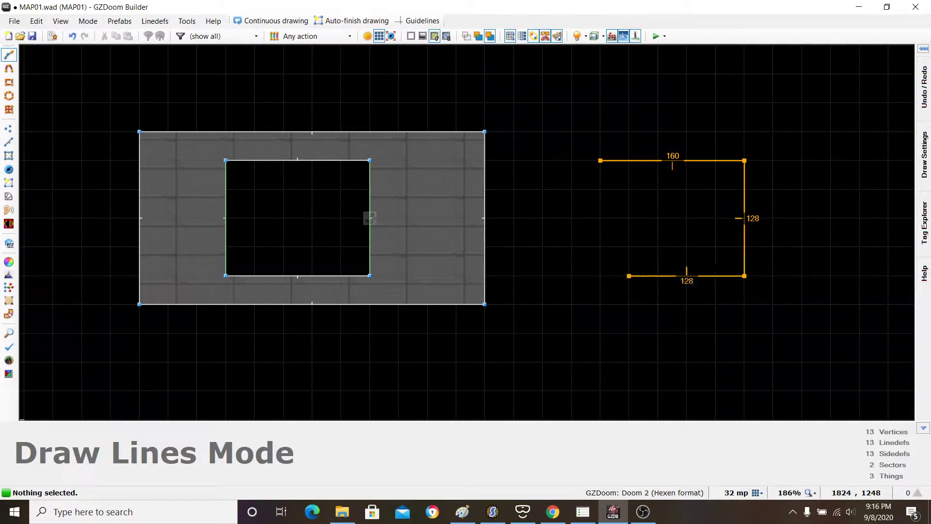
pyautogui.click(600, 160)
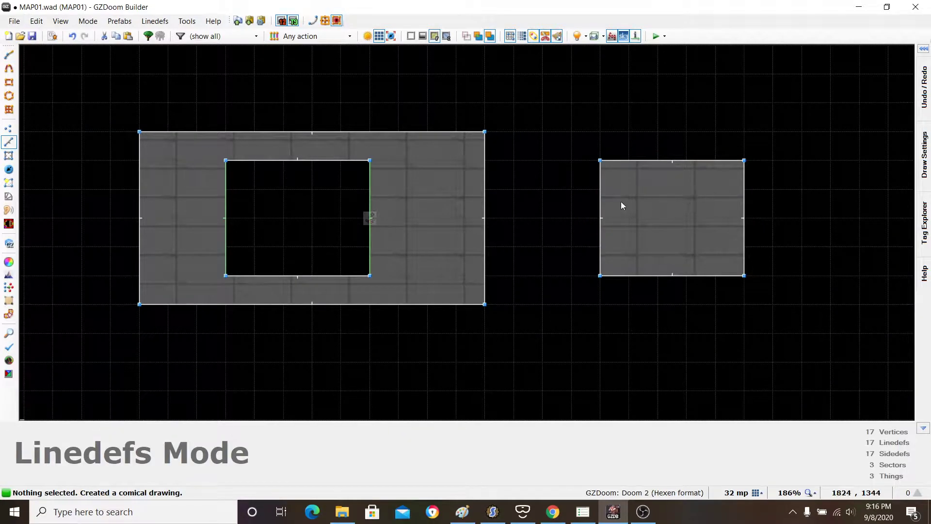
# Step: Draw a 32 by 128 unit sector attached to the left side of the new room
pyautogui.scroll(4, 596, 165)
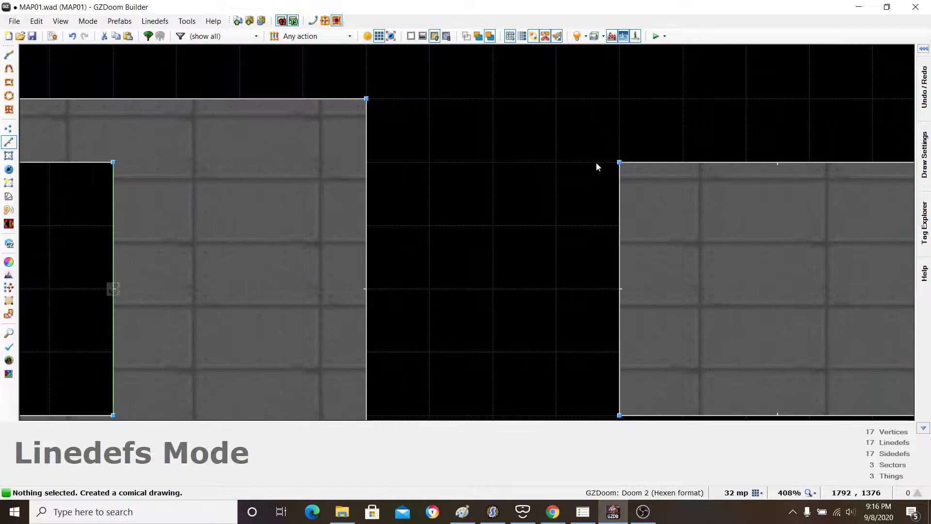
pyautogui.press('d')
pyautogui.click(601, 163)
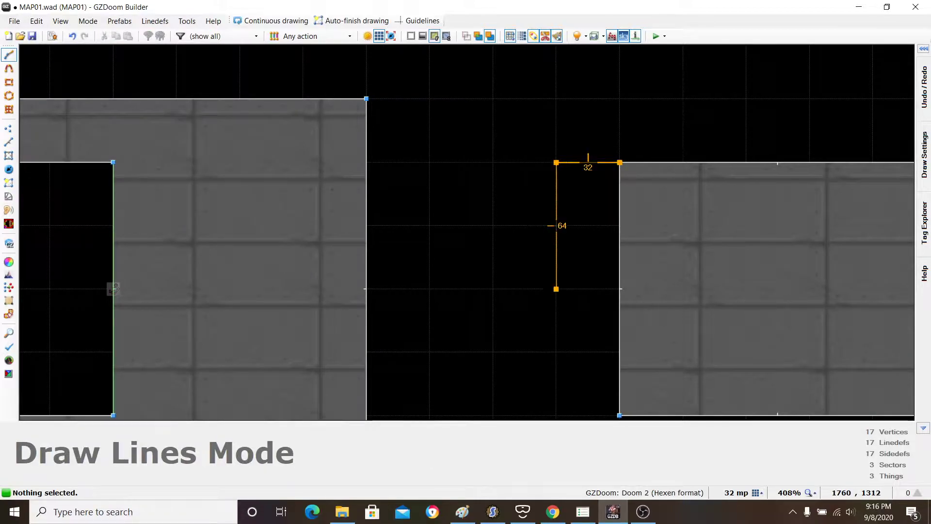
pyautogui.scroll(-2, 113, 289)
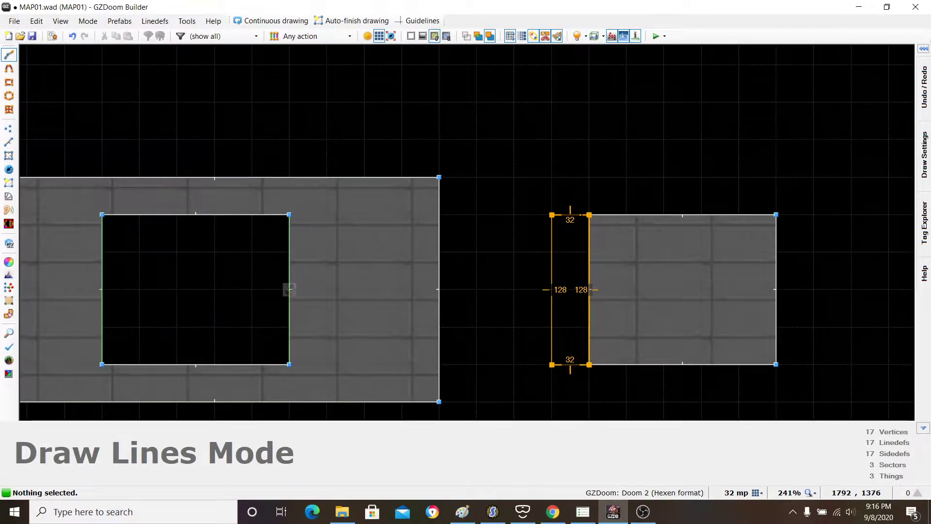
pyautogui.click(589, 214)
# Step: Move the attached sector's outer line 32 units left to X 1728 and split the widened sector with a 128-unit line at X 1760
pyautogui.moveTo(553, 252); pyautogui.dragTo(518, 259)
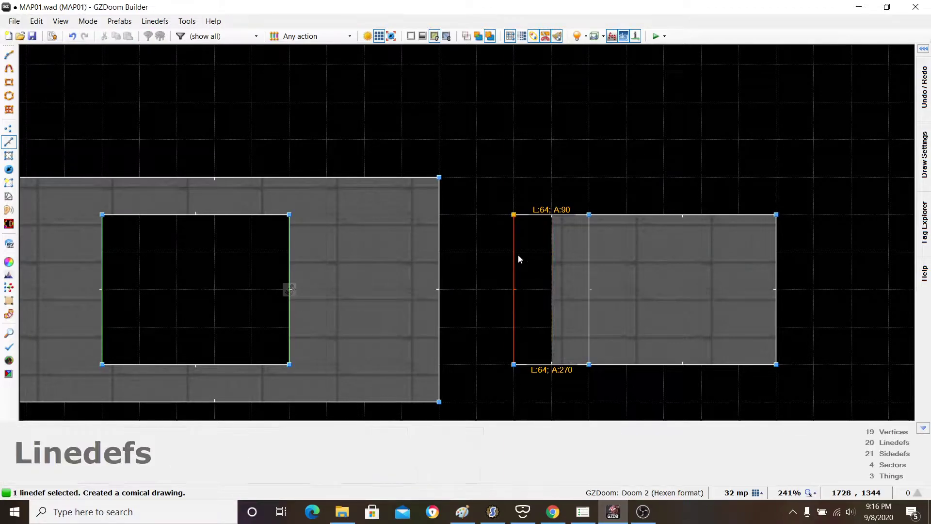
pyautogui.press('d')
pyautogui.click(552, 215)
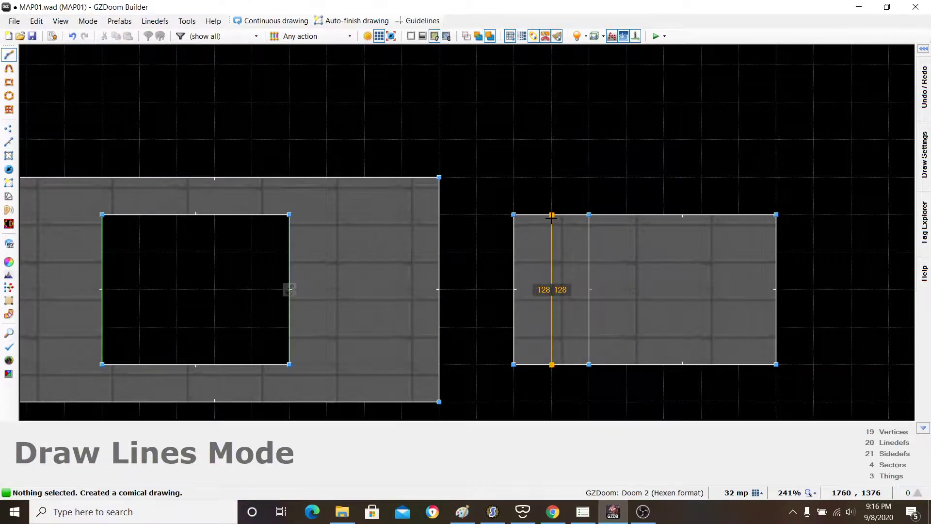
pyautogui.click(552, 214)
pyautogui.scroll(-3, 645, 312)
pyautogui.scroll(3, 611, 332)
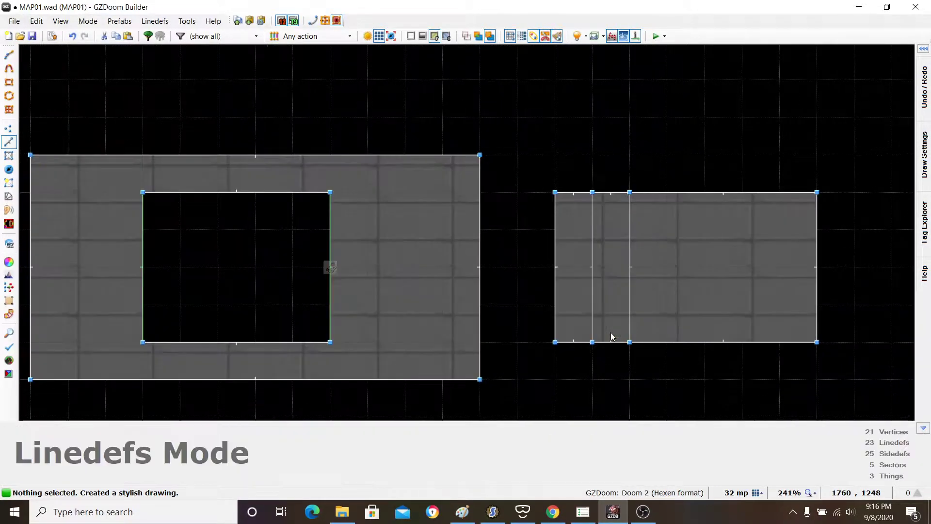
# Step: In the 3D view, raise the floor of the new room's large 160-unit-wide sector to height 8
pyautogui.press('w')
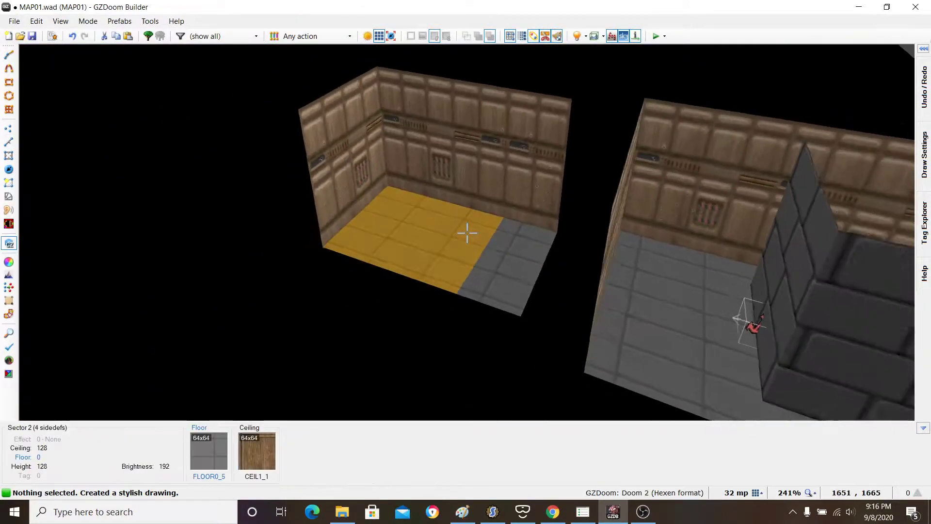
pyautogui.press('e')
pyautogui.press('d')
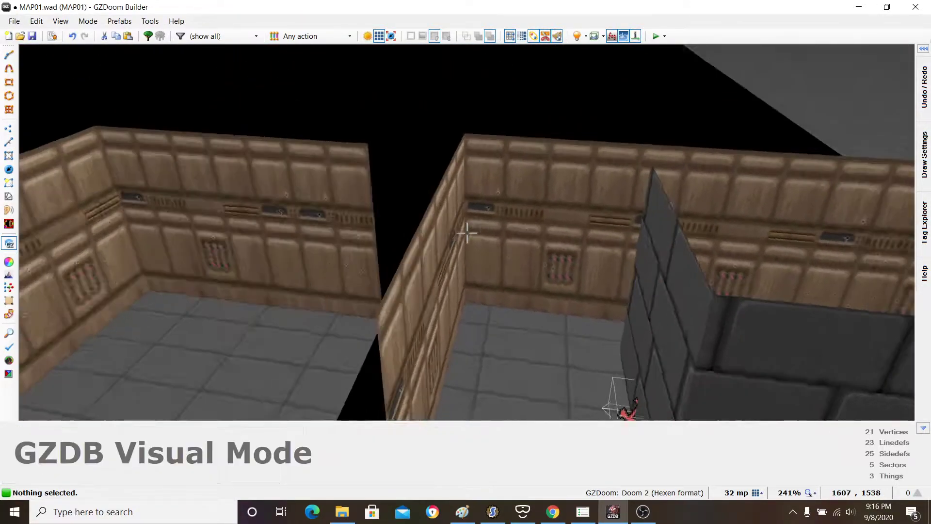
pyautogui.press('e')
pyautogui.press('d')
pyautogui.press('e')
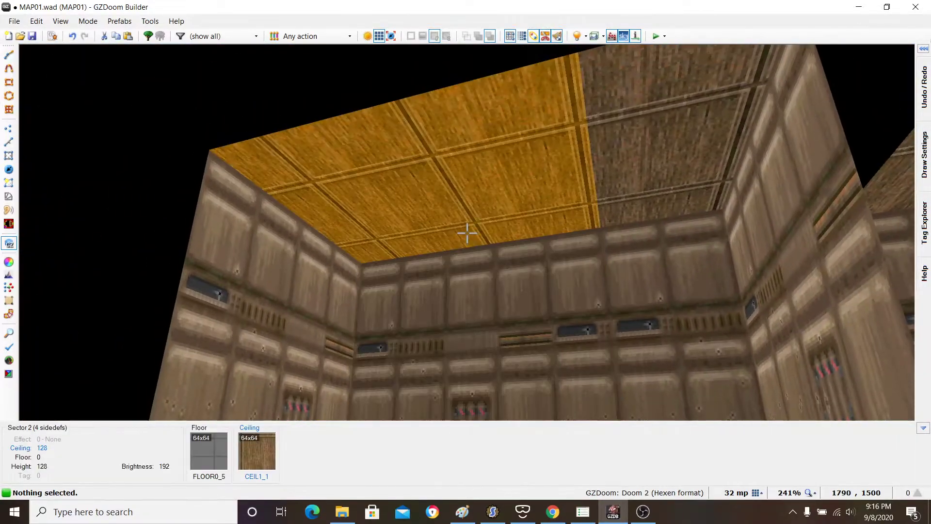
pyautogui.click(467, 233)
pyautogui.press('d')
pyautogui.press('e')
pyautogui.press('d')
pyautogui.press('c')
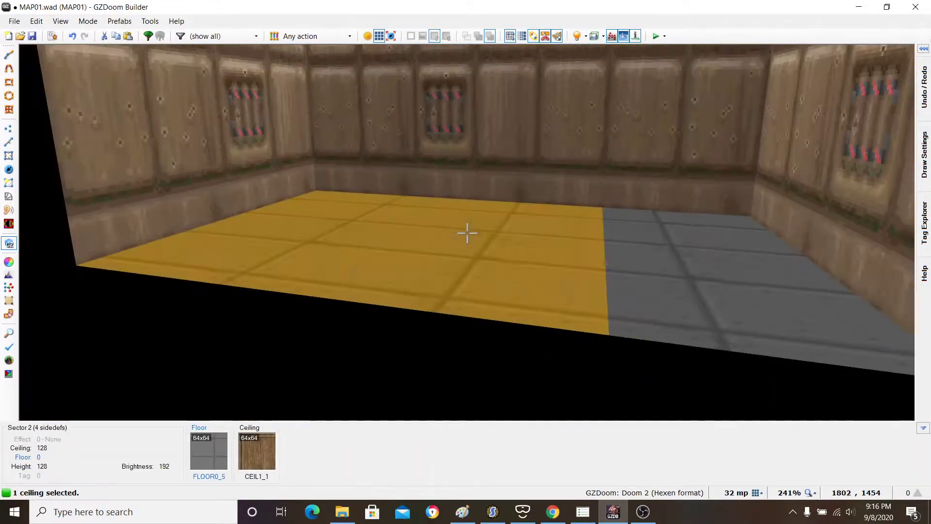
pyautogui.click(467, 233)
pyautogui.press('d')
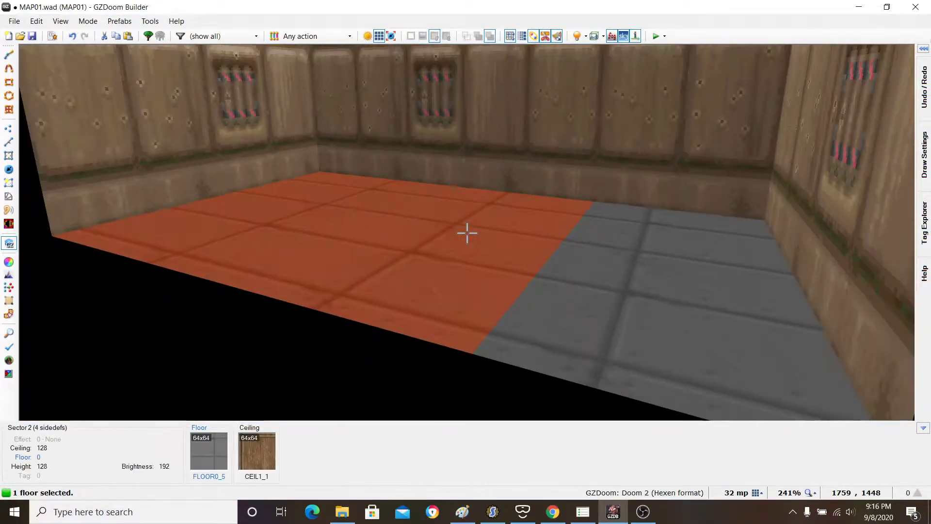
pyautogui.scroll(1, 467, 233)
pyautogui.click(467, 233)
# Step: Lower the ceiling of the same large sector to height 112
pyautogui.click(467, 233)
pyautogui.scroll(-2, 467, 233)
pyautogui.scroll(-1, 466, 233)
pyautogui.click(467, 233)
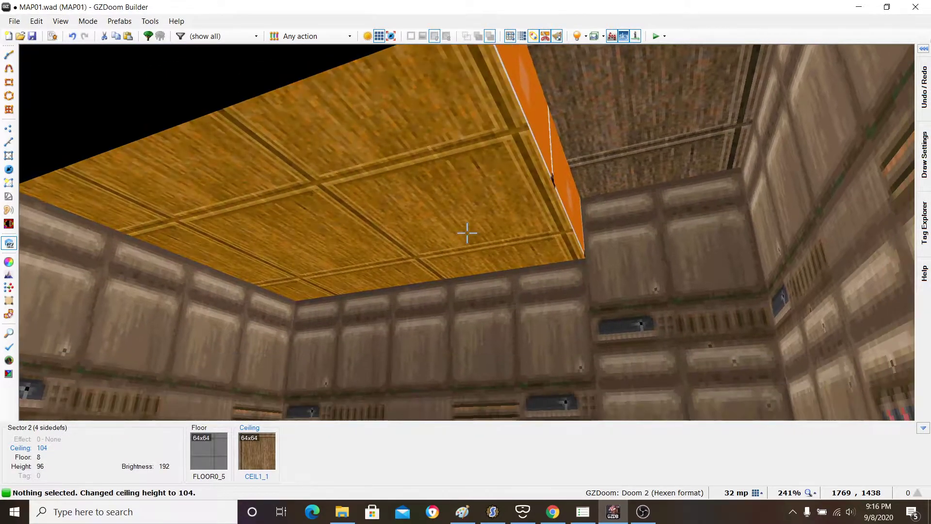
pyautogui.click(466, 234)
pyautogui.scroll(1, 467, 234)
pyautogui.click(467, 233)
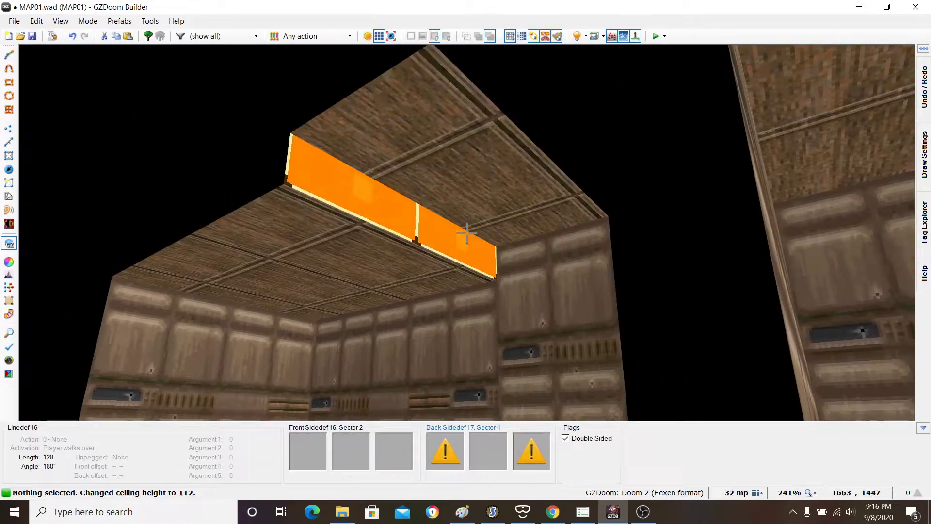
# Step: Apply BIGBRIK2 to the untextured upper and lower back-side parts of the line bordering the large sector
pyautogui.click(467, 233)
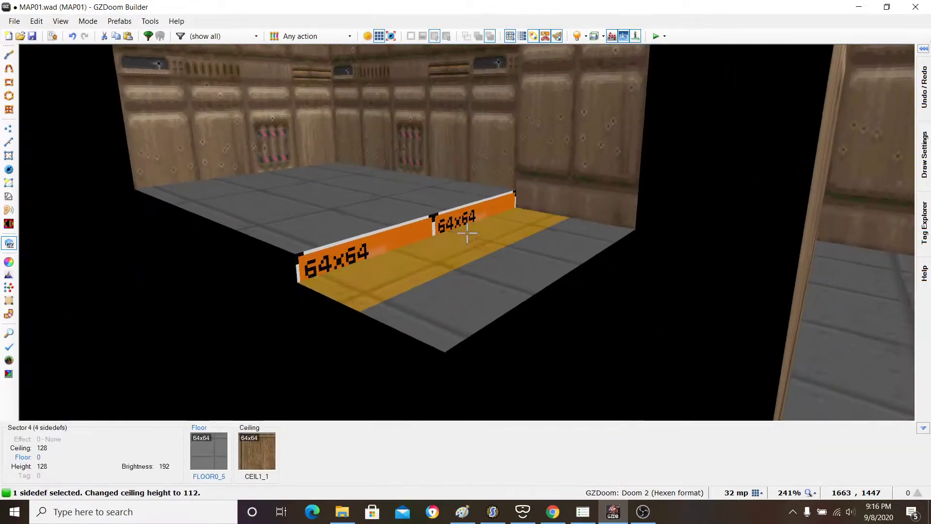
pyautogui.click(467, 233)
pyautogui.press('e')
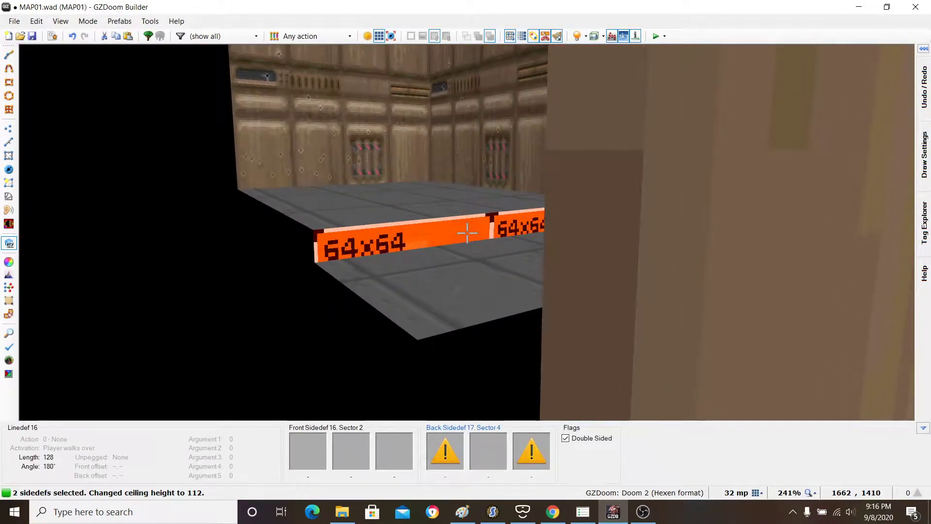
pyautogui.rightClick(467, 234)
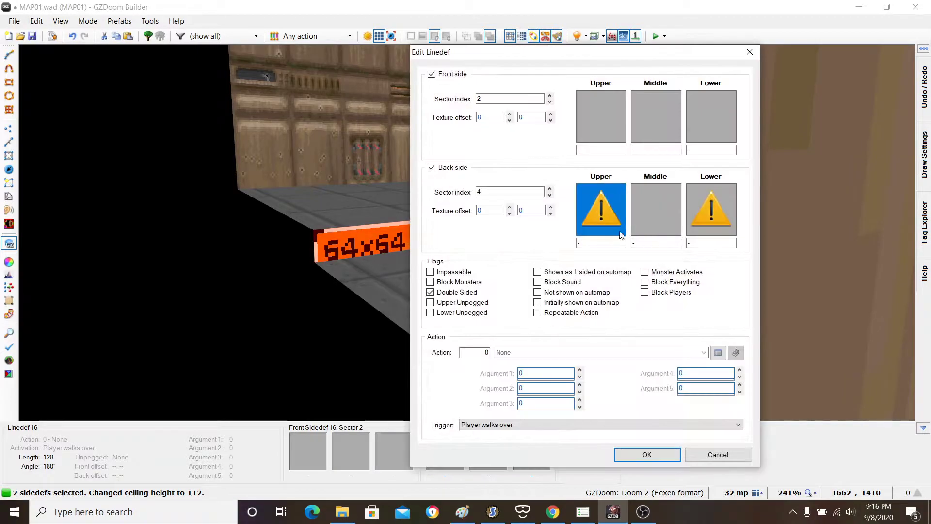
pyautogui.write('BIG')
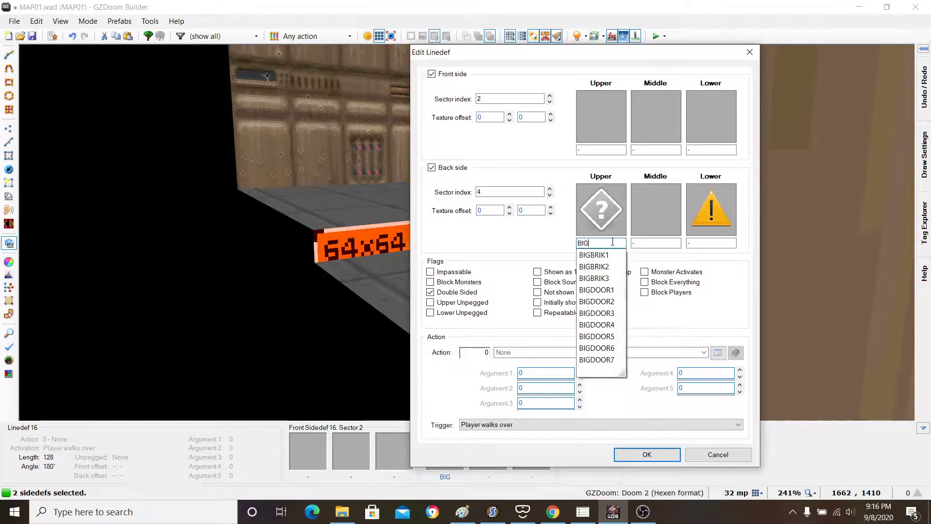
pyautogui.write('BRIK2')
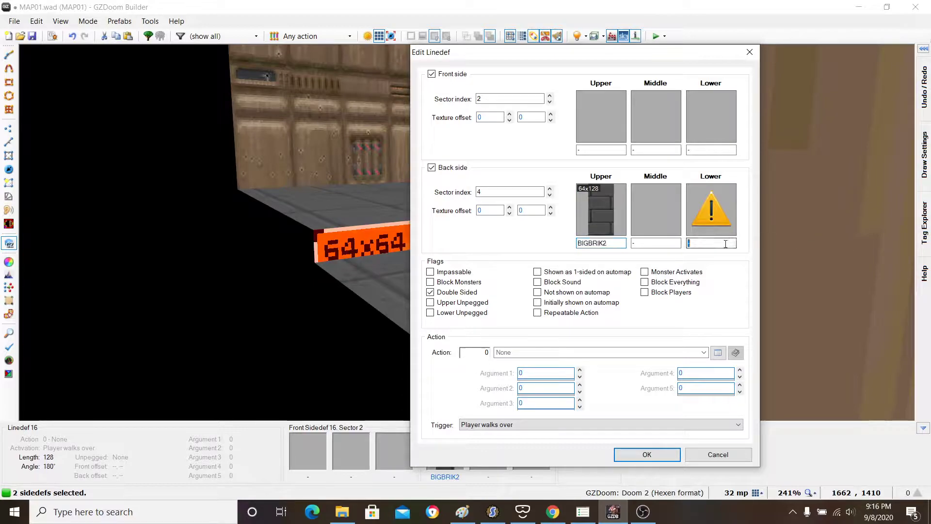
pyautogui.click(649, 453)
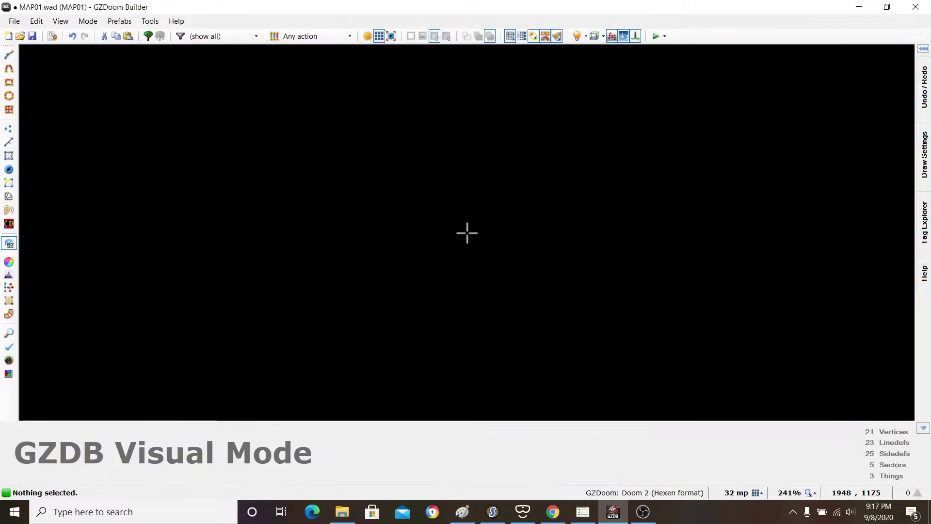
# Step: Apply the BIGBRIK2 middle texture to all eight connected STARTAN2 walls of the new room
pyautogui.press('e')
pyautogui.keyDown('shift'); pyautogui.click(467, 233); pyautogui.keyUp('shift')
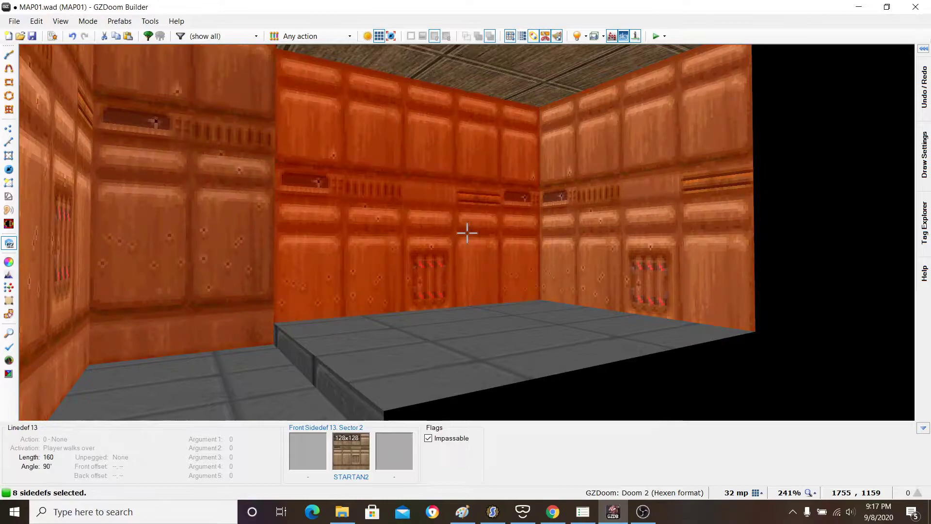
pyautogui.rightClick(467, 232)
pyautogui.click(675, 148)
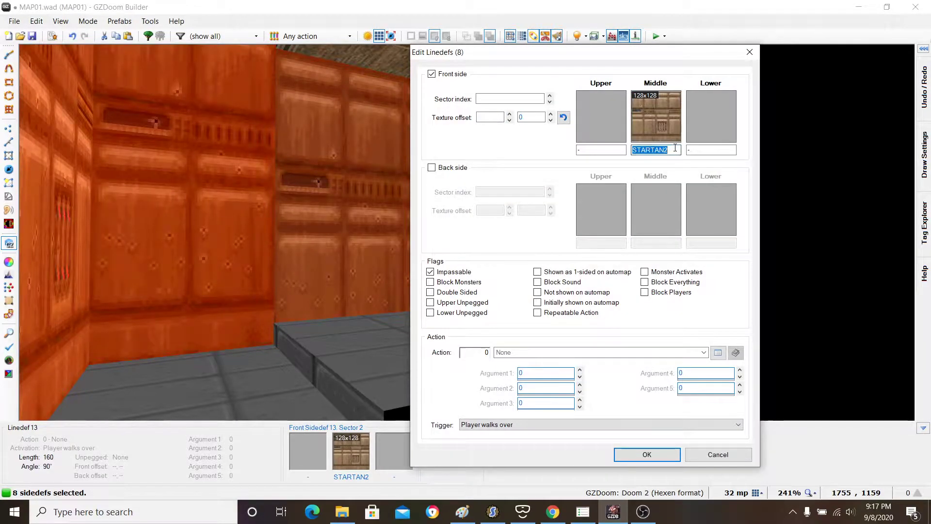
pyautogui.write('BIG')
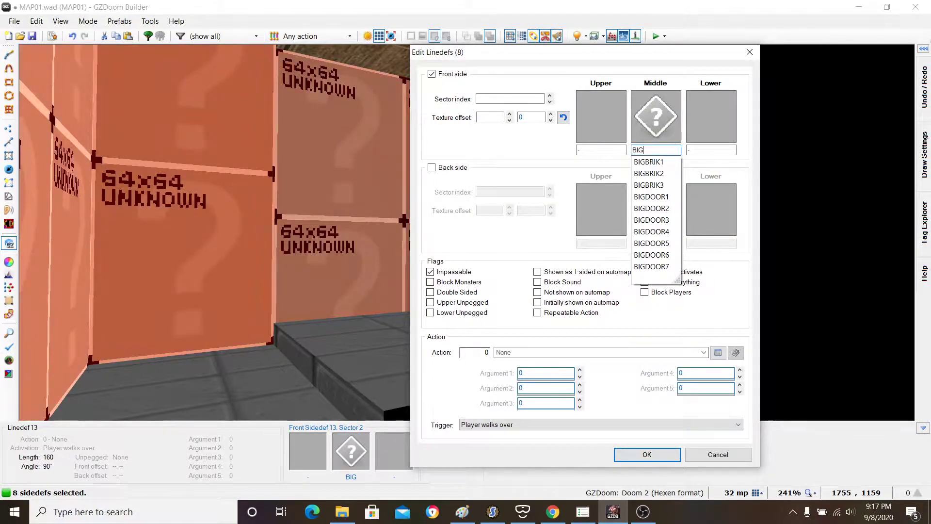
pyautogui.write('RIK2')
pyautogui.press('Return')
pyautogui.press('c')
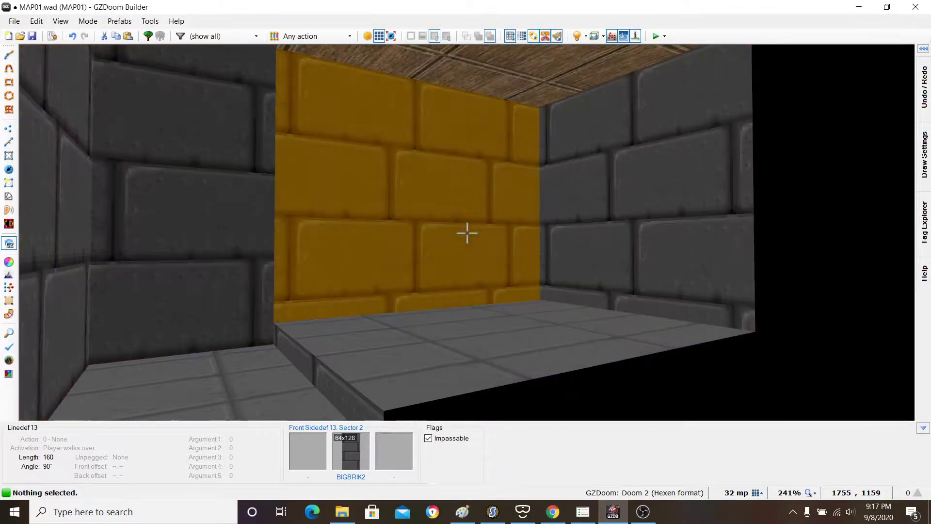
# Step: Examine the new room's retextured walls, raised floor and lowered ceiling from several sides in the 3D view
pyautogui.press('d')
pyautogui.press('e')
pyautogui.press('d')
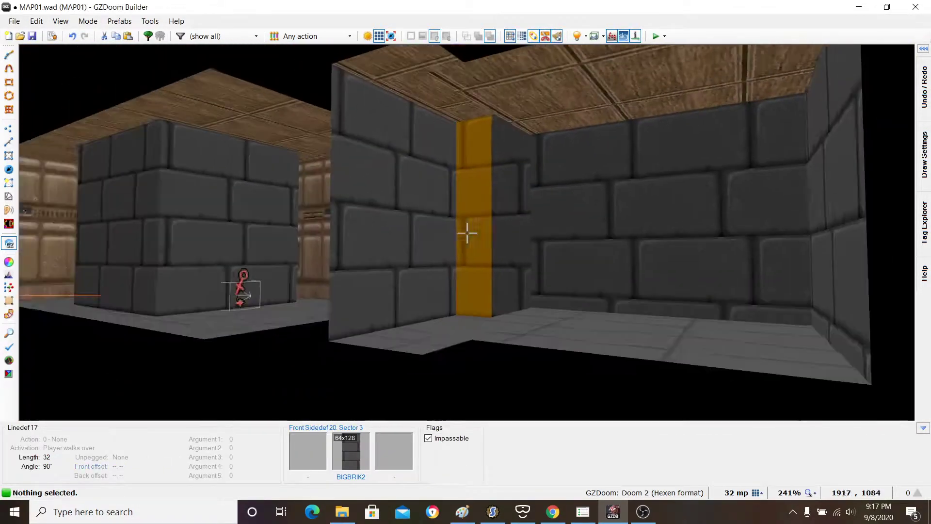
pyautogui.press('e')
pyautogui.press('d')
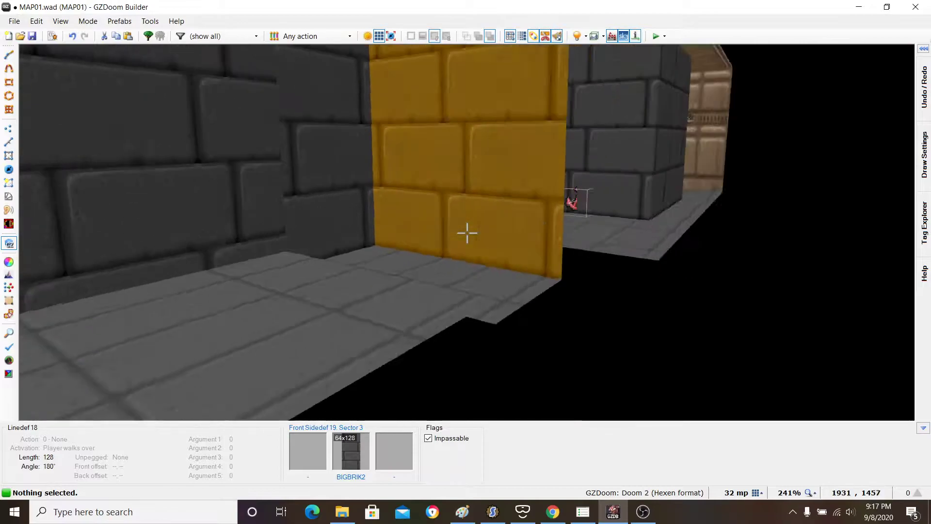
pyautogui.press('e')
pyautogui.press('d')
pyautogui.press('e')
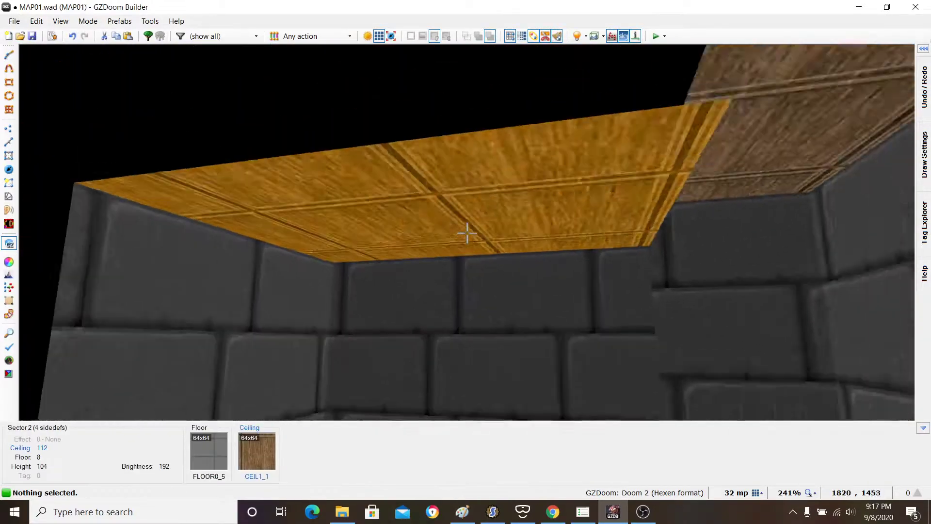
pyautogui.press('d')
pyautogui.press('e')
pyautogui.press('e')
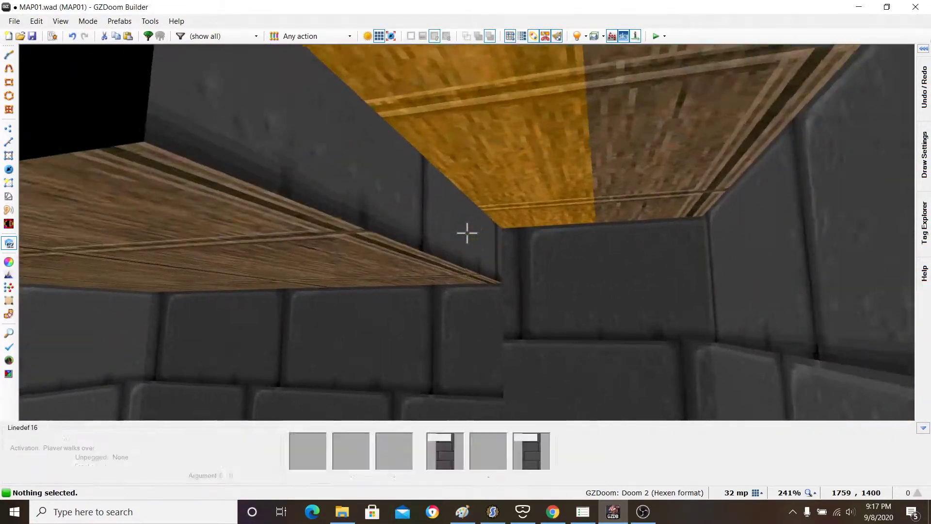
pyautogui.press('d')
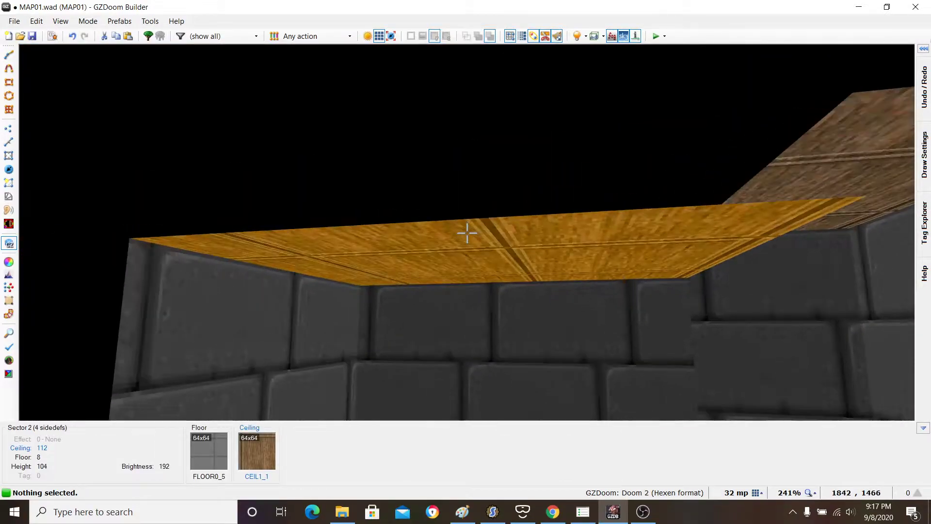
# Step: Set both the ceiling and floor flats of the new room's large sector to FLOOR6_2
pyautogui.click(467, 233)
pyautogui.rightClick(466, 232)
pyautogui.click(478, 246)
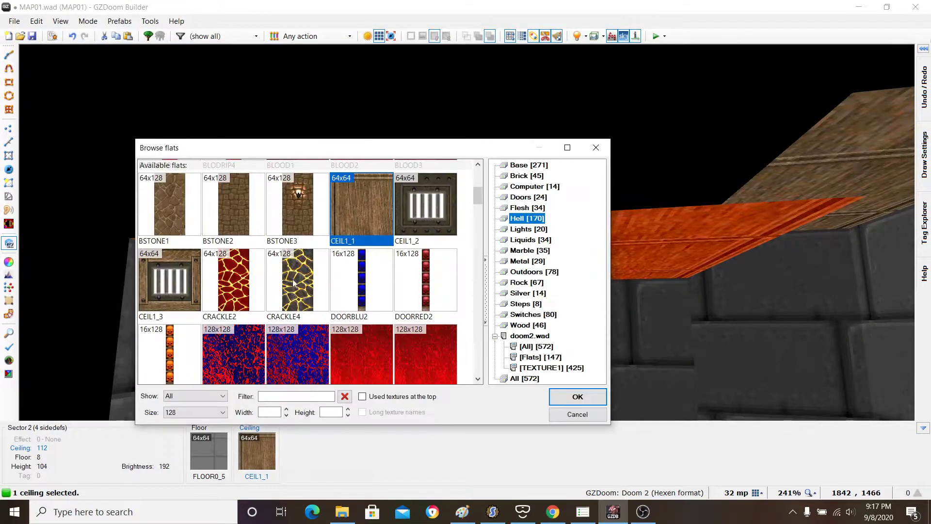
pyautogui.scroll(-3, 292, 278)
pyautogui.scroll(3, 299, 278)
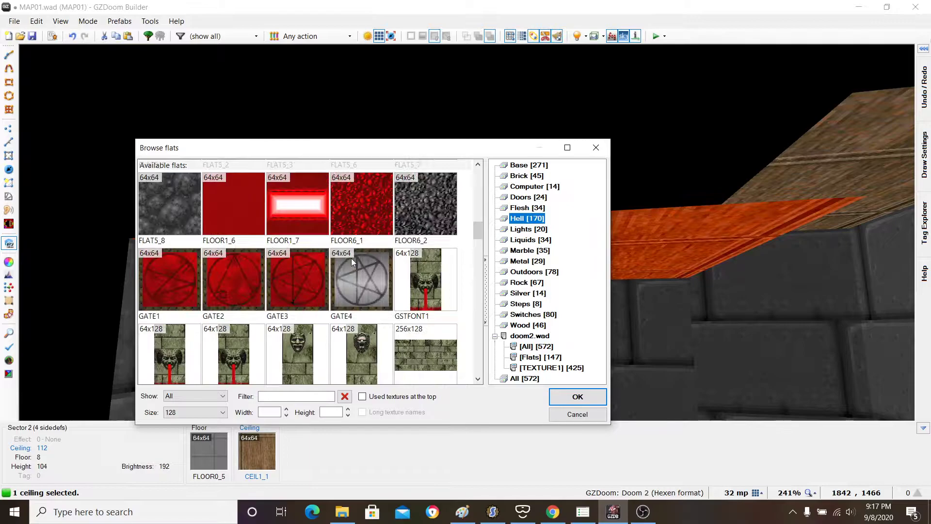
pyautogui.doubleClick(437, 194)
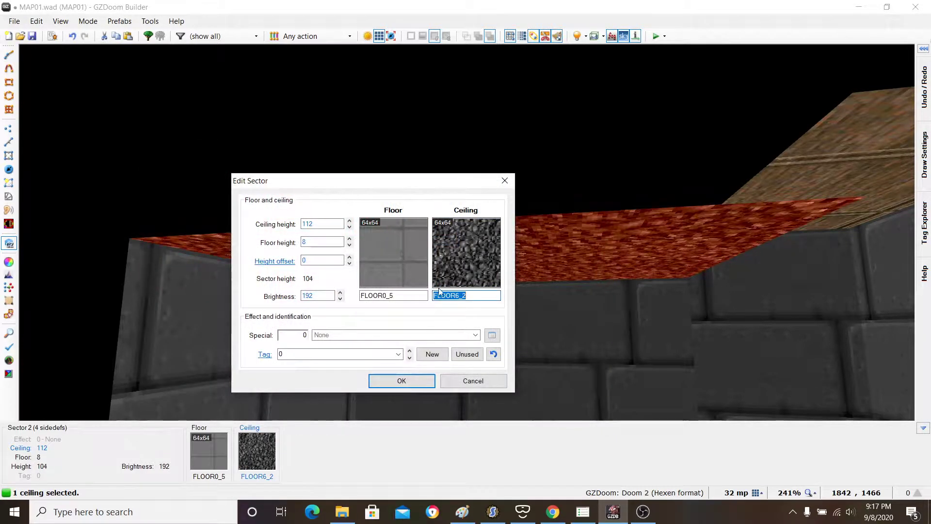
pyautogui.doubleClick(402, 295)
pyautogui.write('FLOOR6_2')
pyautogui.click(401, 381)
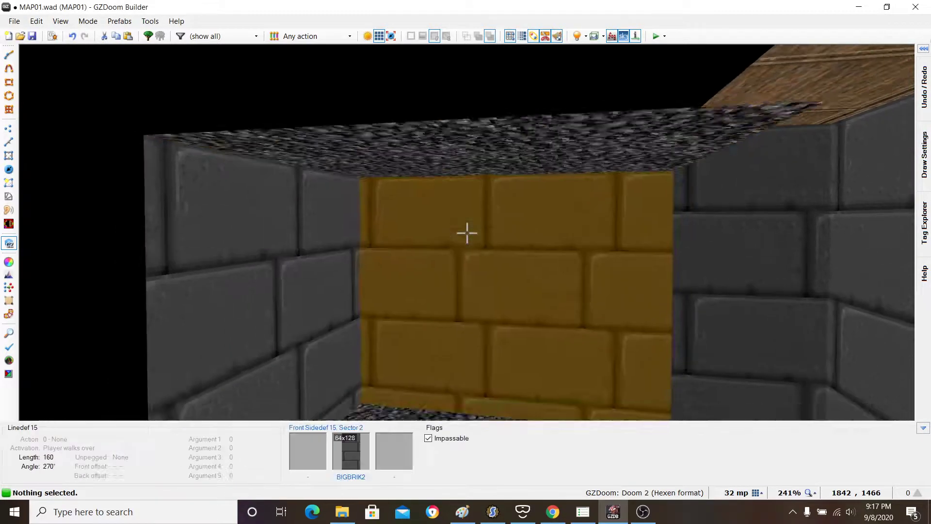
# Step: Insert an Imp facing 180 degrees at X 1888, Y 1312 in the large FLOOR6_2 sector
pyautogui.press('w')
pyautogui.scroll(-3, 467, 242)
pyautogui.scroll(4, 505, 271)
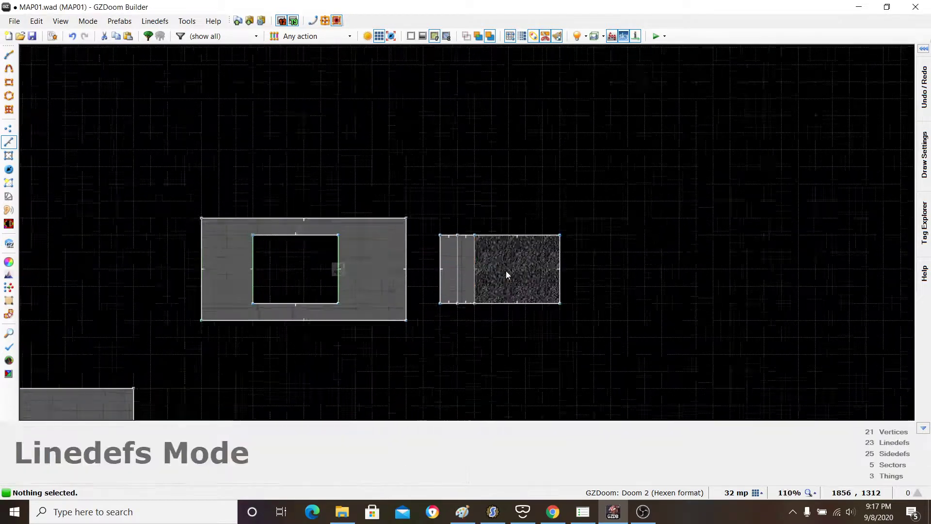
pyautogui.click(8, 169)
pyautogui.scroll(8, 578, 320)
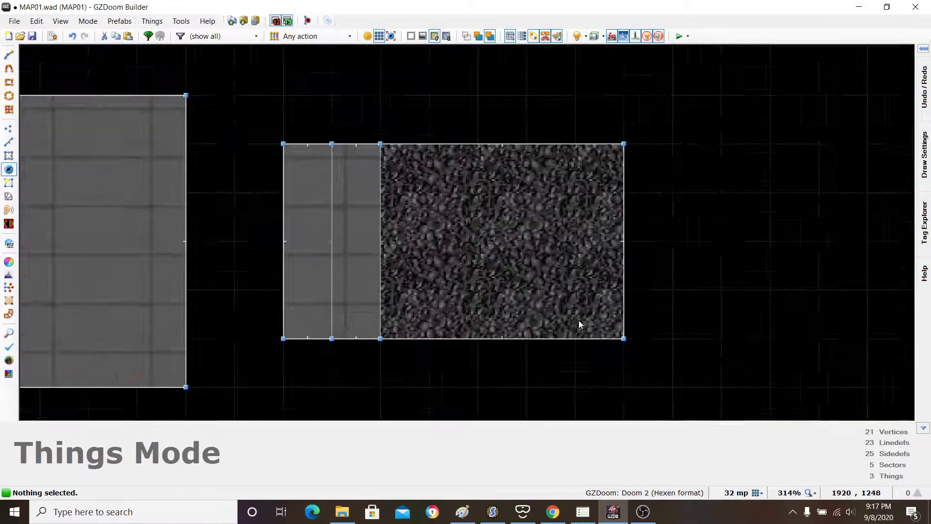
pyautogui.press('Insert')
pyautogui.scroll(5, 583, 106)
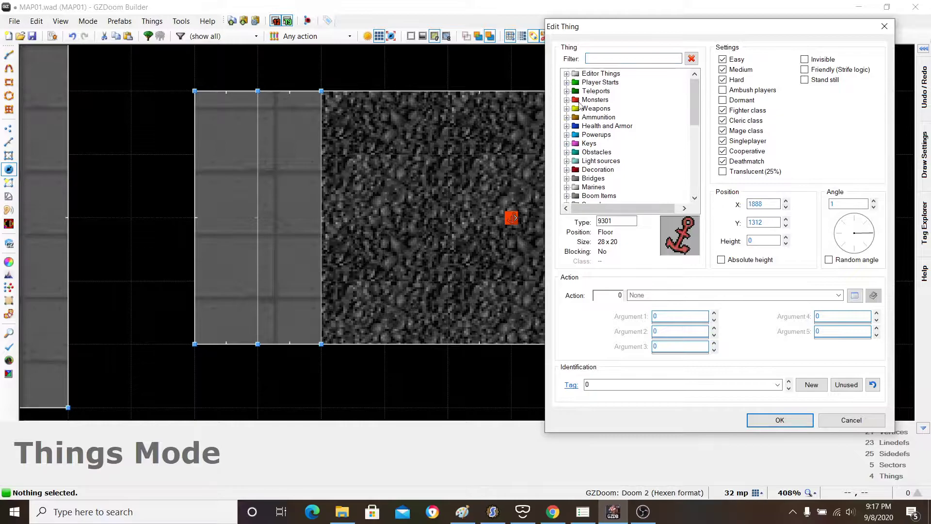
pyautogui.click(566, 100)
pyautogui.scroll(-3, 626, 179)
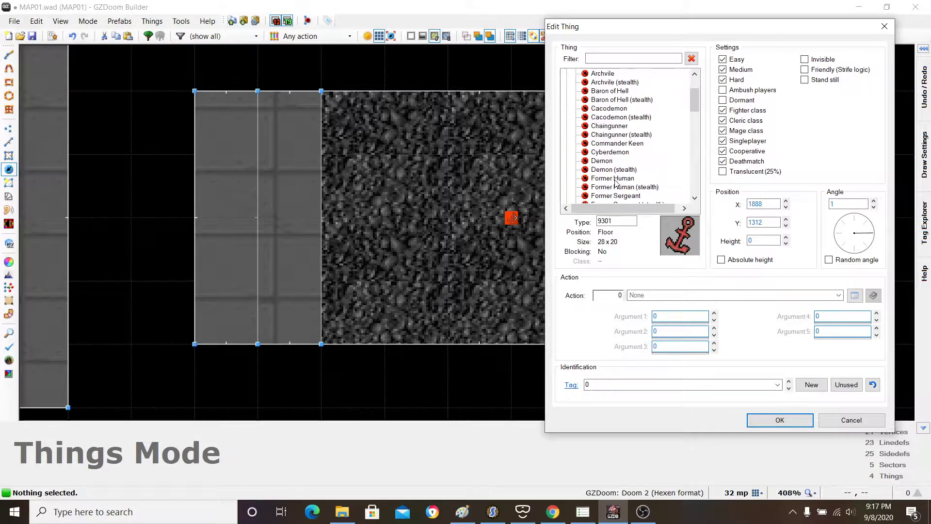
pyautogui.click(602, 187)
pyautogui.click(836, 234)
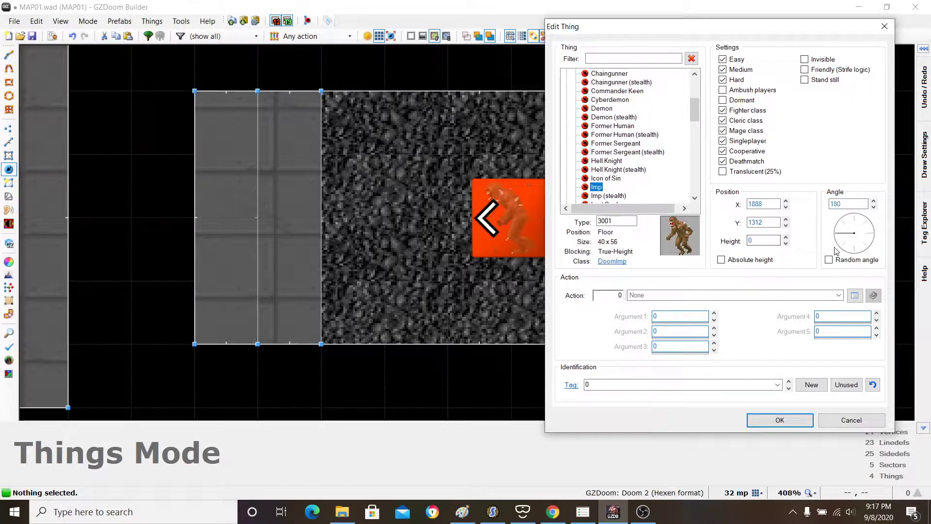
pyautogui.click(779, 420)
# Step: Move the Imp to X 1920, Y 1344 and check its placement in the 3D view
pyautogui.moveTo(530, 222); pyautogui.dragTo(568, 170)
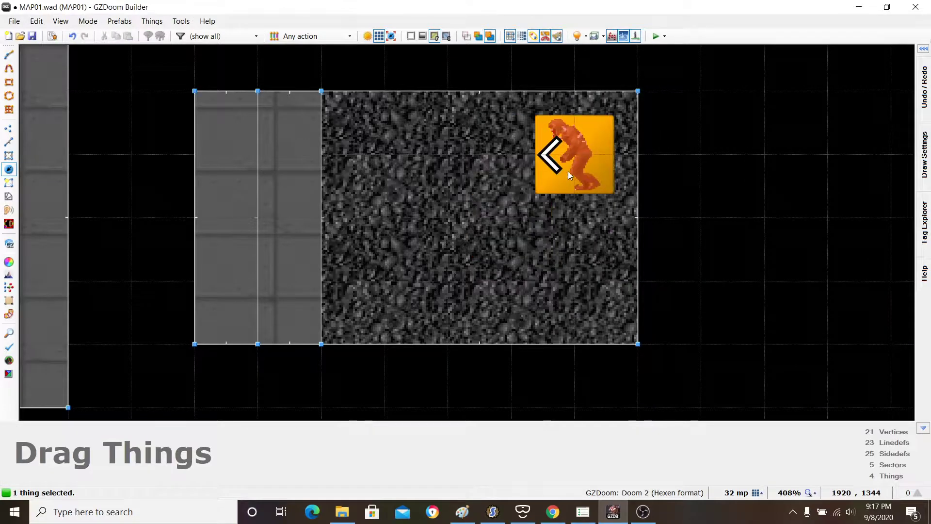
pyautogui.scroll(-5, 577, 211)
pyautogui.scroll(-2, 567, 231)
pyautogui.scroll(6, 601, 191)
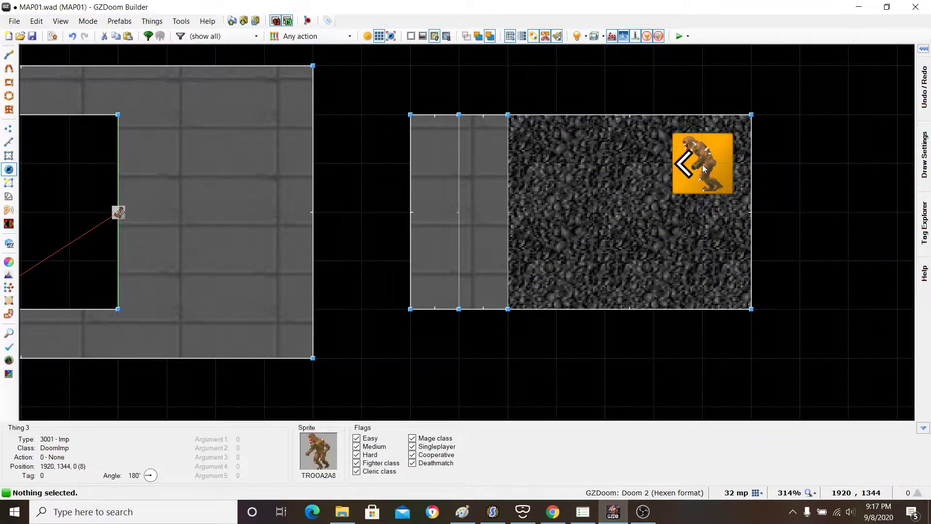
pyautogui.press('w')
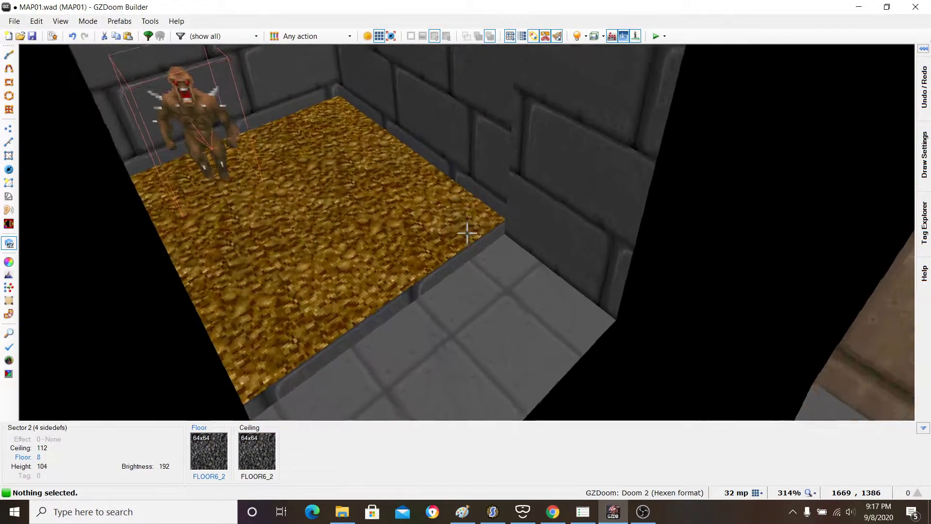
pyautogui.press('w')
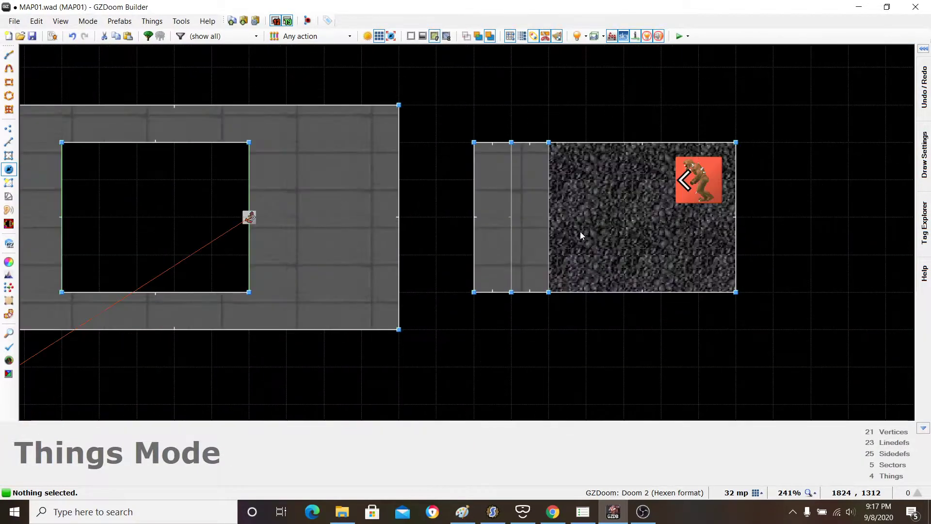
# Step: Flip the 128-unit dividing line at X 1760 and assign it the Line Set Portal action
pyautogui.click(9, 142)
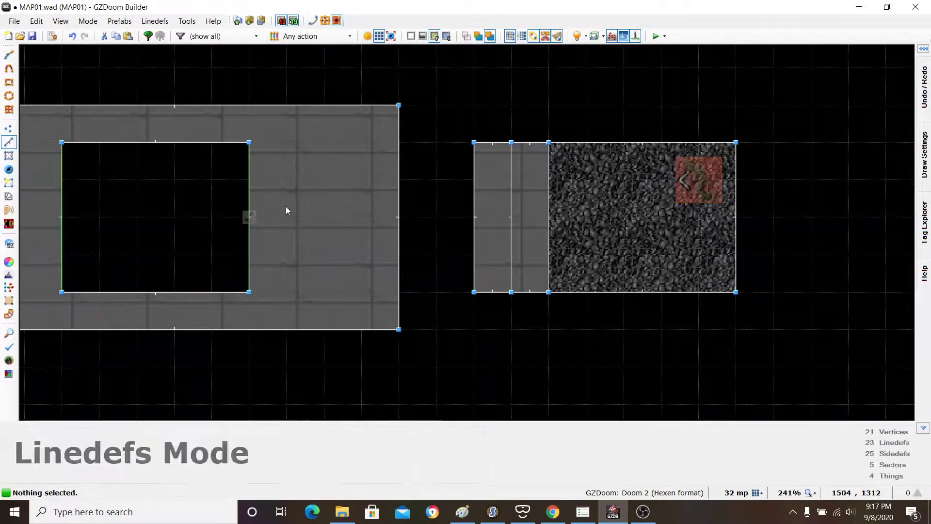
pyautogui.click(517, 213)
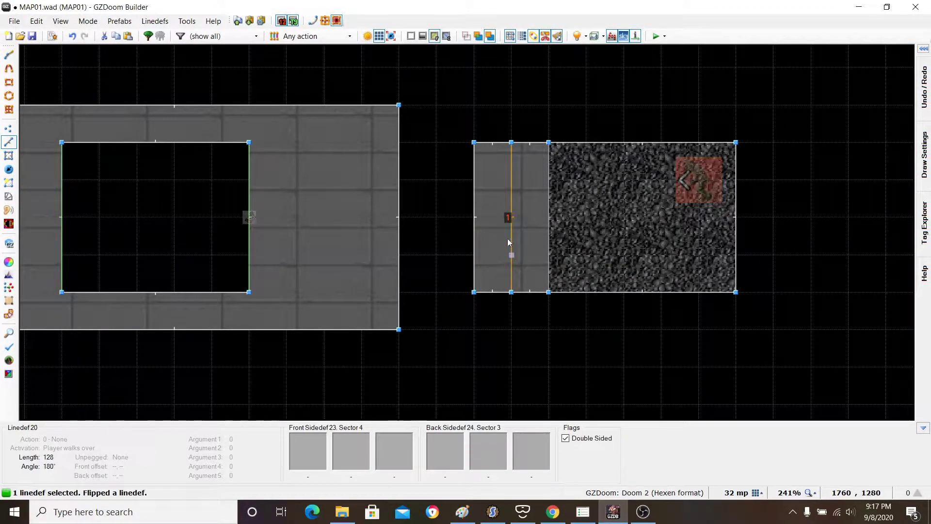
pyautogui.rightClick(517, 203)
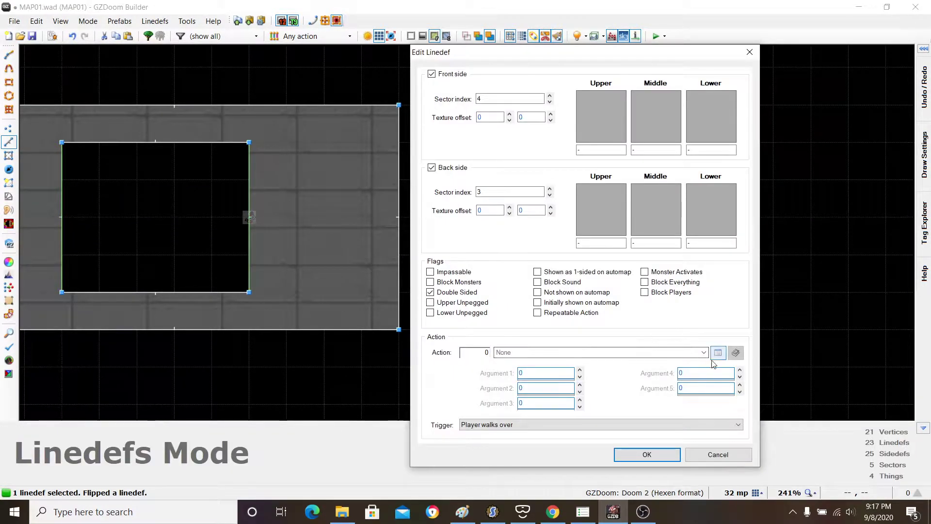
pyautogui.click(717, 353)
pyautogui.click(650, 220)
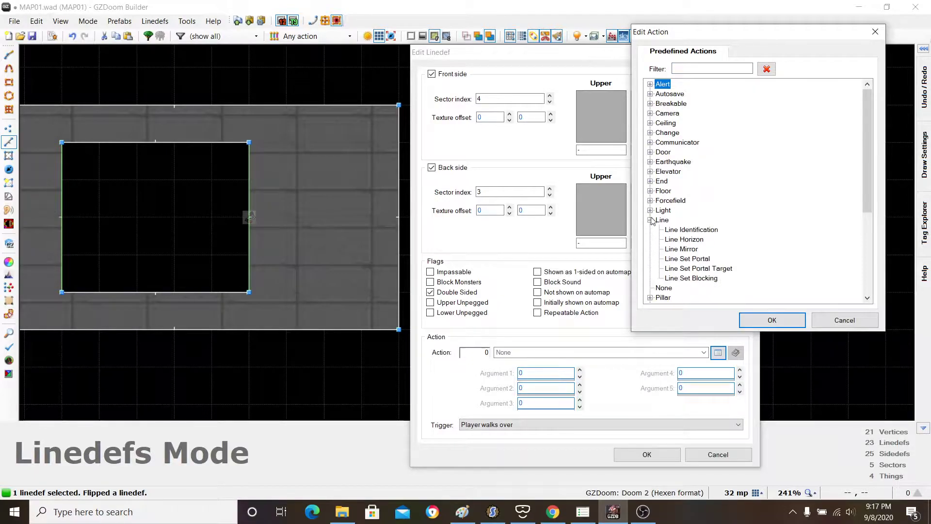
pyautogui.doubleClick(701, 260)
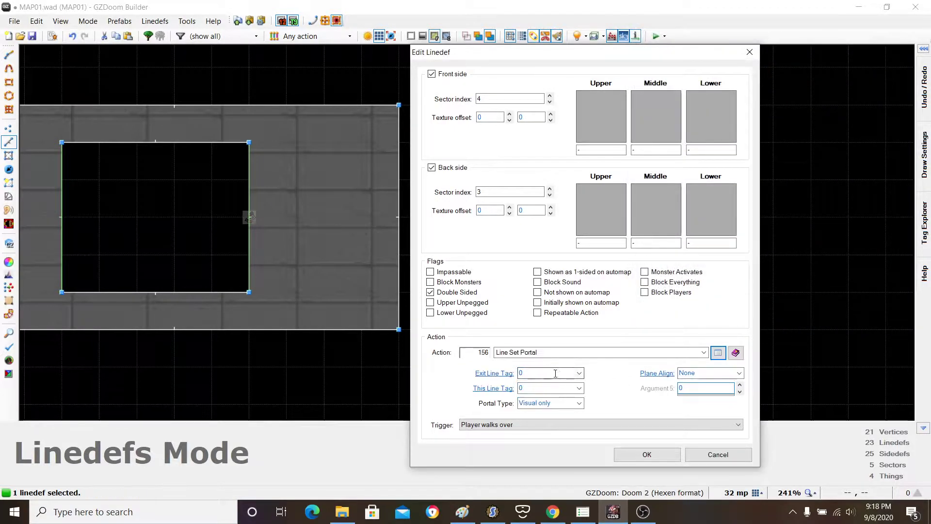
# Step: Set the portal line's exit line tag to 1, its own line tag to 2 and the portal type to Interactive
pyautogui.click(577, 373)
pyautogui.click(563, 372)
pyautogui.write('1')
pyautogui.click(641, 454)
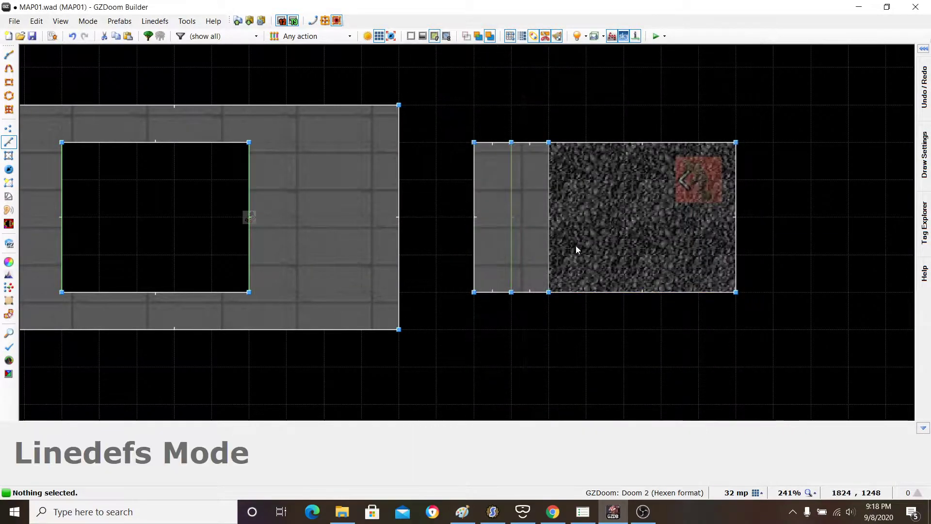
pyautogui.rightClick(511, 219)
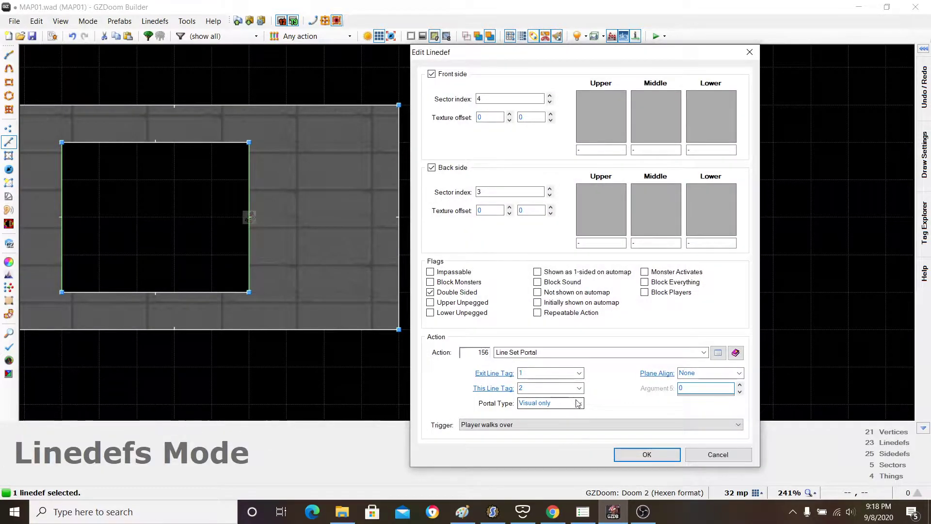
pyautogui.click(578, 403)
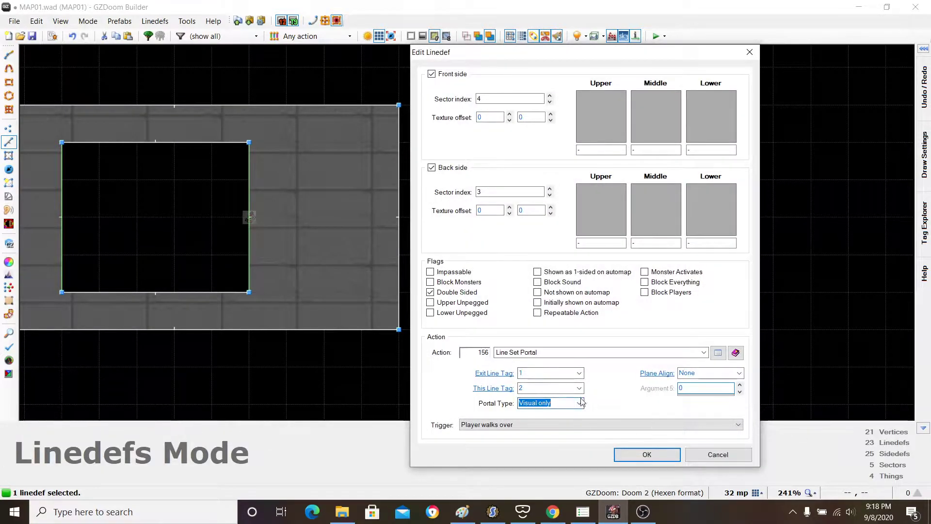
pyautogui.click(573, 423)
pyautogui.click(643, 452)
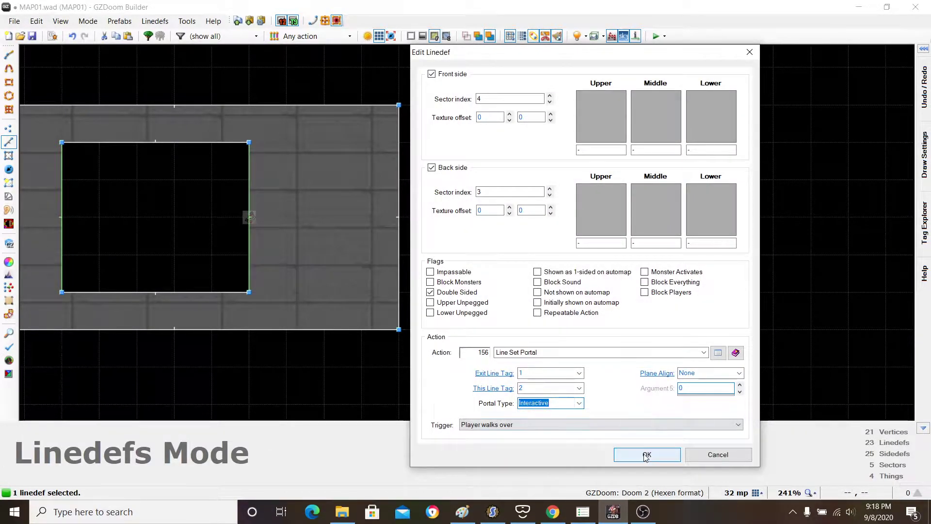
# Step: Launch the map test and walk around the polyobject to face the Imp through its portal opening
pyautogui.scroll(-8, 594, 246)
pyautogui.scroll(3, 576, 250)
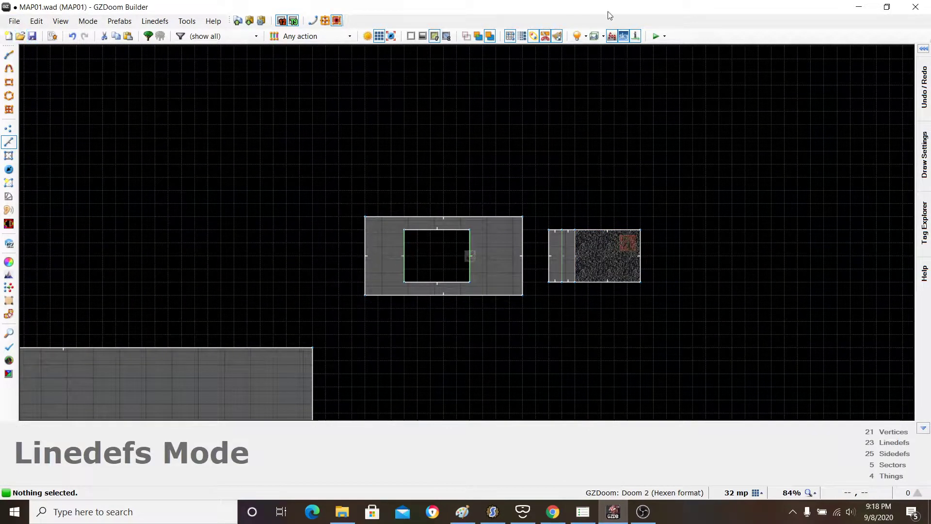
pyautogui.click(654, 37)
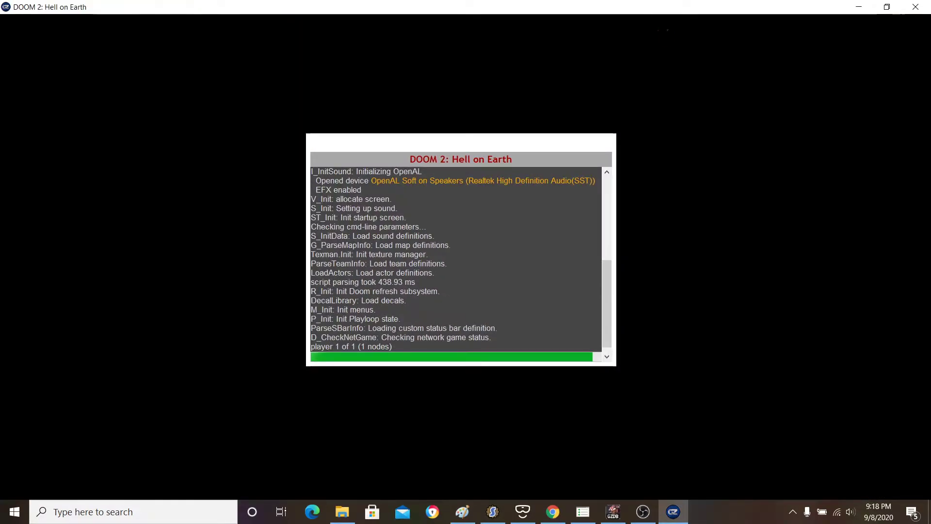
pyautogui.press('w')
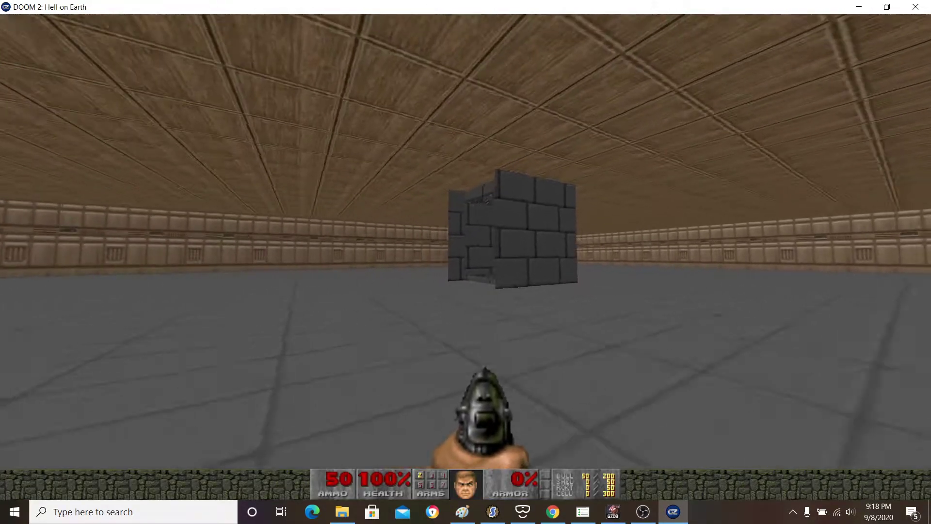
pyautogui.press('w')
pyautogui.press('Right')
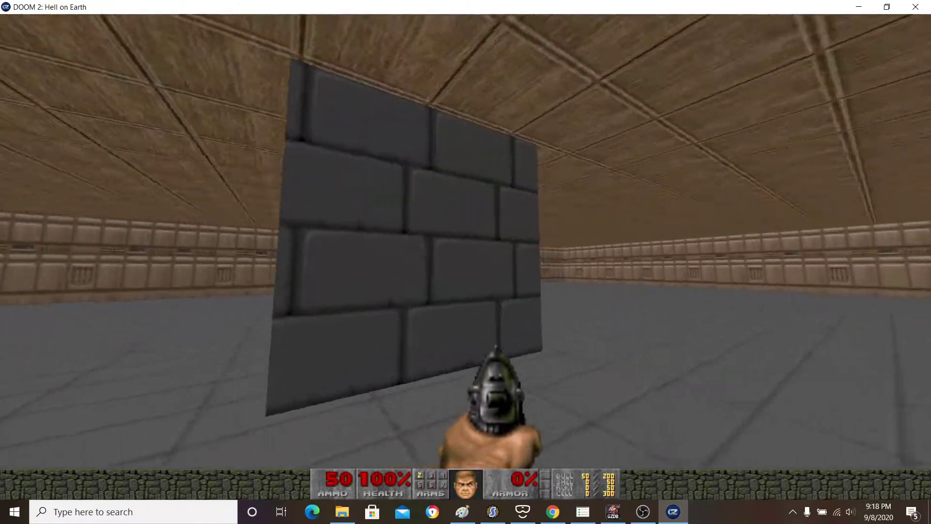
pyautogui.press('Left')
pyautogui.press('w')
pyautogui.press('Left')
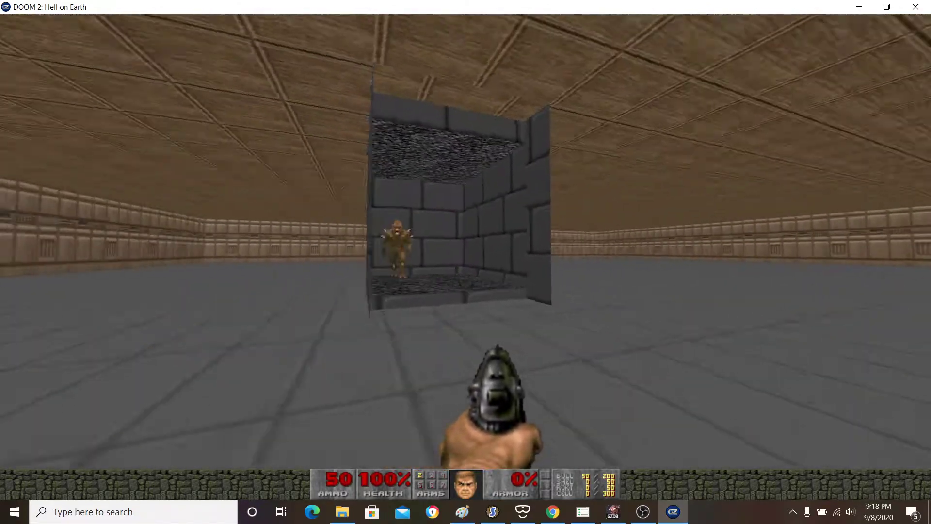
pyautogui.press('w')
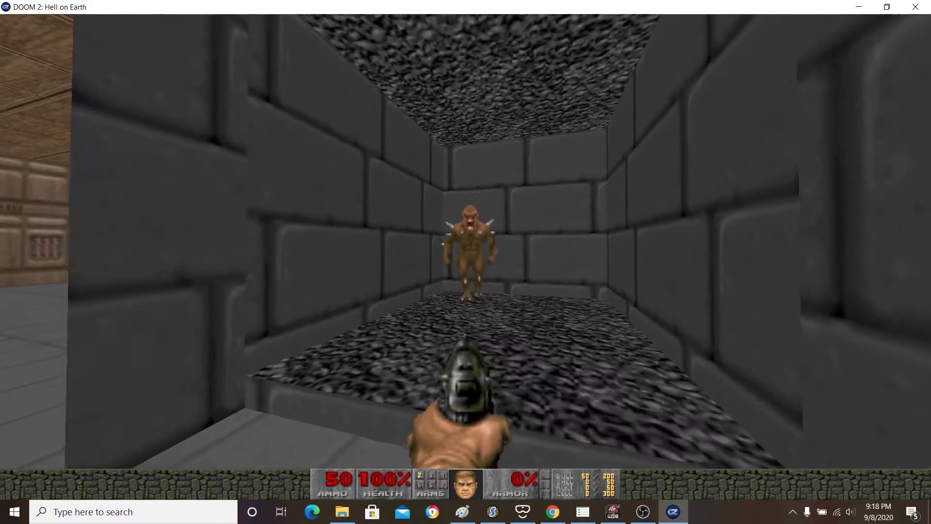
# Step: Back away from the portal while shooting the Imp to test it following the player out into the main room
pyautogui.press('Right')
pyautogui.press('s')
pyautogui.press('Left')
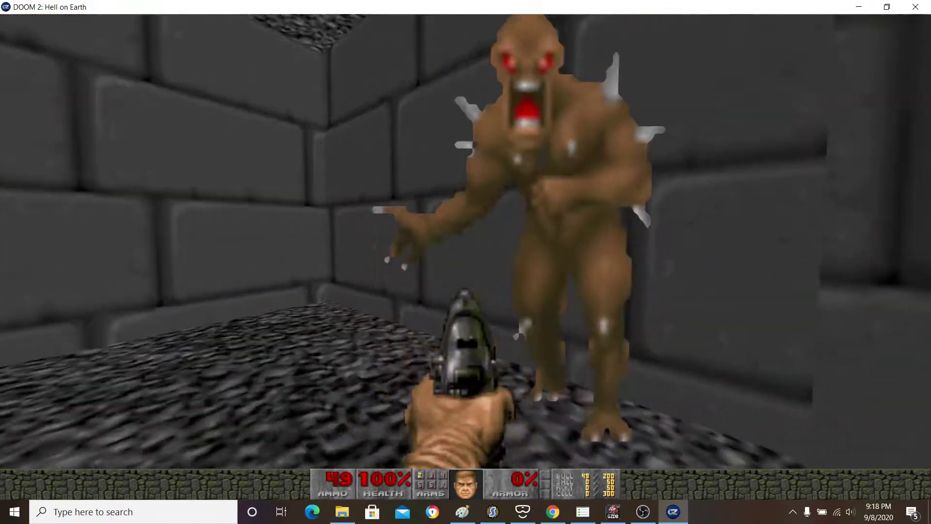
pyautogui.press('Right')
pyautogui.press('ctrl')
pyautogui.press('ctrl')
pyautogui.press('ctrl')
pyautogui.press('ctrl')
pyautogui.press('ctrl')
pyautogui.press('s')
pyautogui.press('ctrl')
pyautogui.press('ctrl')
pyautogui.press('Right')
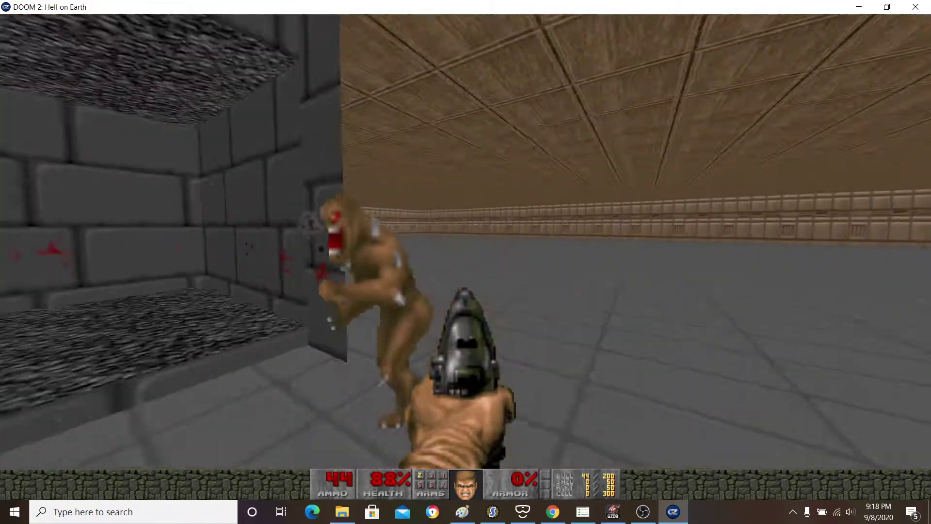
pyautogui.press('s')
pyautogui.press('ctrl')
pyautogui.press('ctrl')
pyautogui.press('ctrl')
pyautogui.press('ctrl')
pyautogui.press('ctrl')
pyautogui.press('Right')
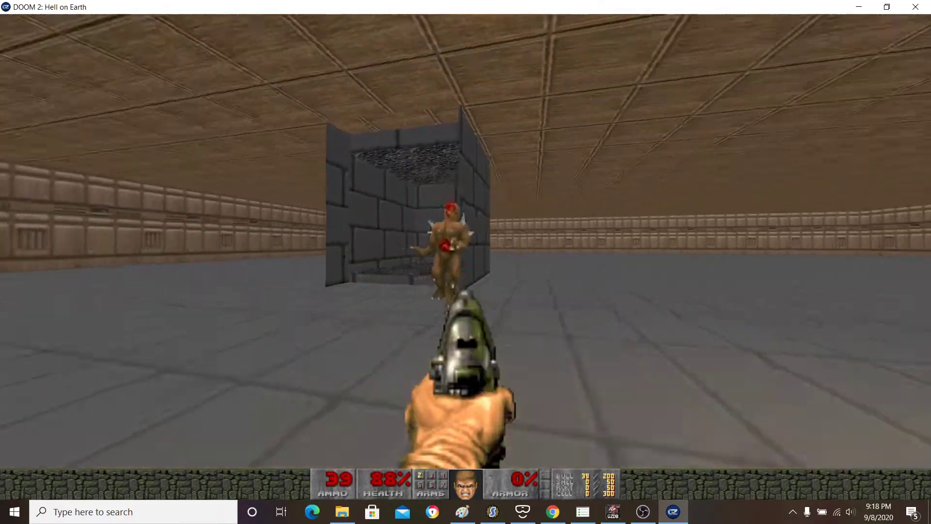
pyautogui.press('w')
pyautogui.press('ctrl')
# Step: Circle the polyobject's outer walls and return to its portal opening
pyautogui.press('Left')
pyautogui.press('w')
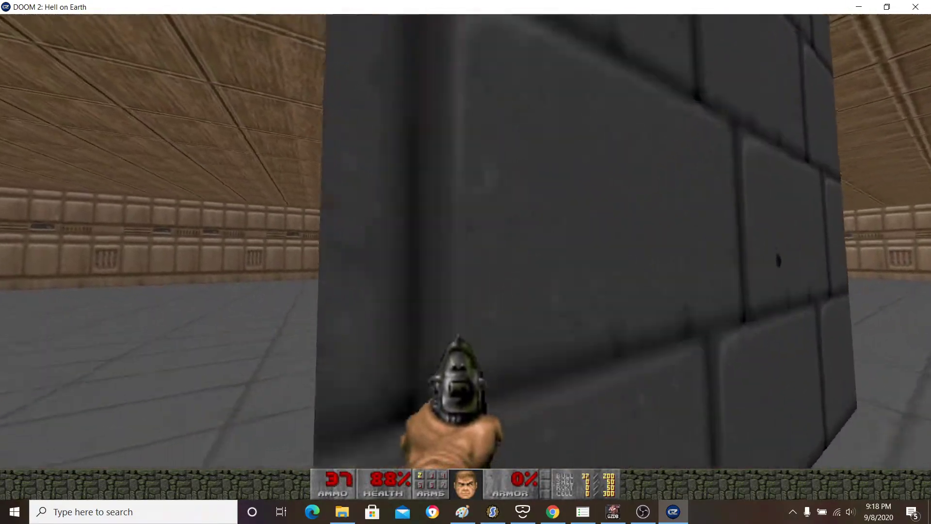
pyautogui.press('d')
pyautogui.press('s')
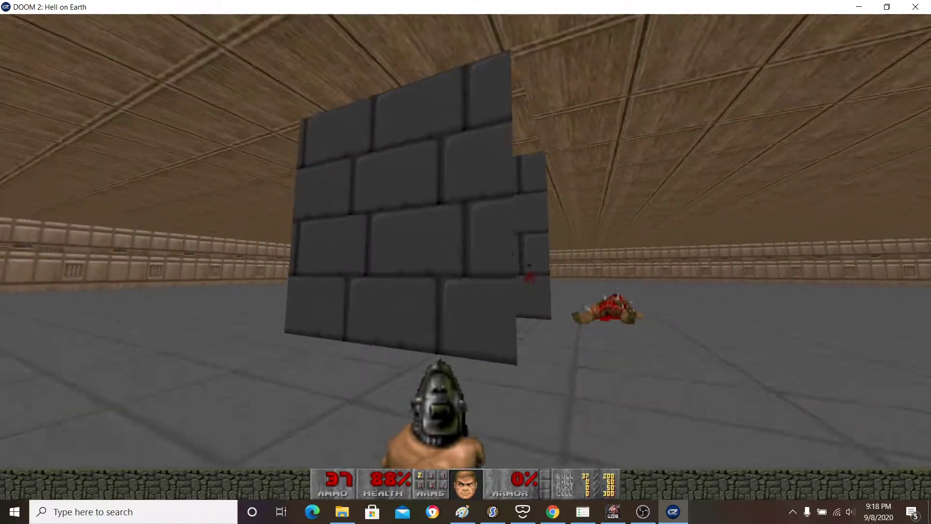
pyautogui.press('d')
pyautogui.press('Left')
pyautogui.press('w')
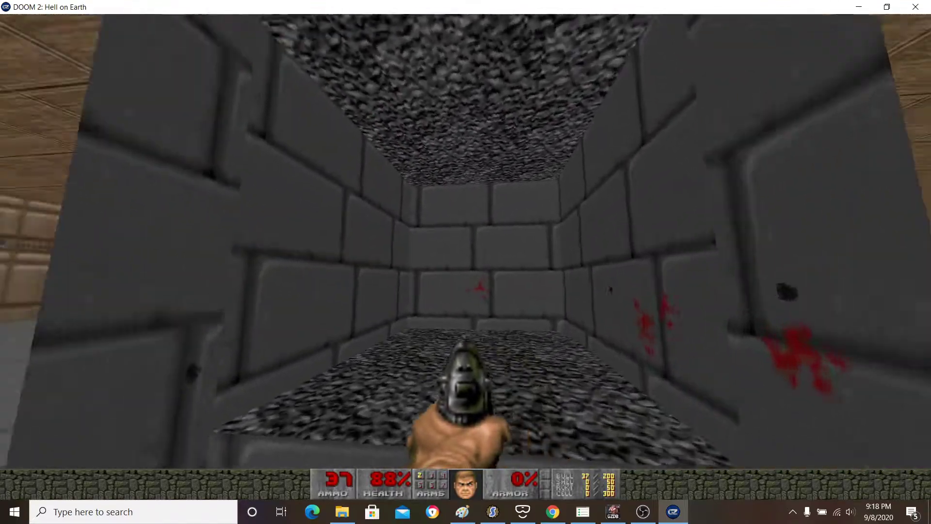
# Step: Enter the room through the portal, look back out into the main room, and quit the test
pyautogui.press('s')
pyautogui.press('Left')
pyautogui.press('w')
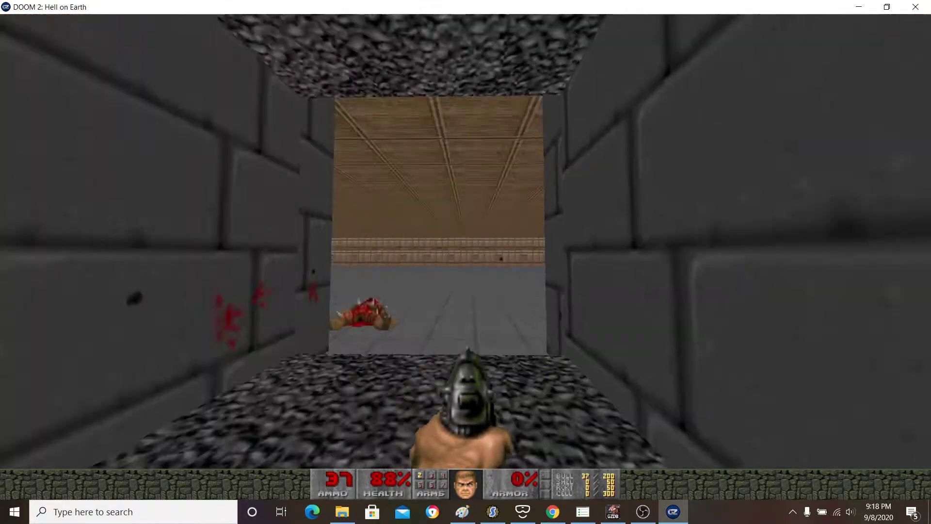
pyautogui.press('Escape')
pyautogui.click(451, 345)
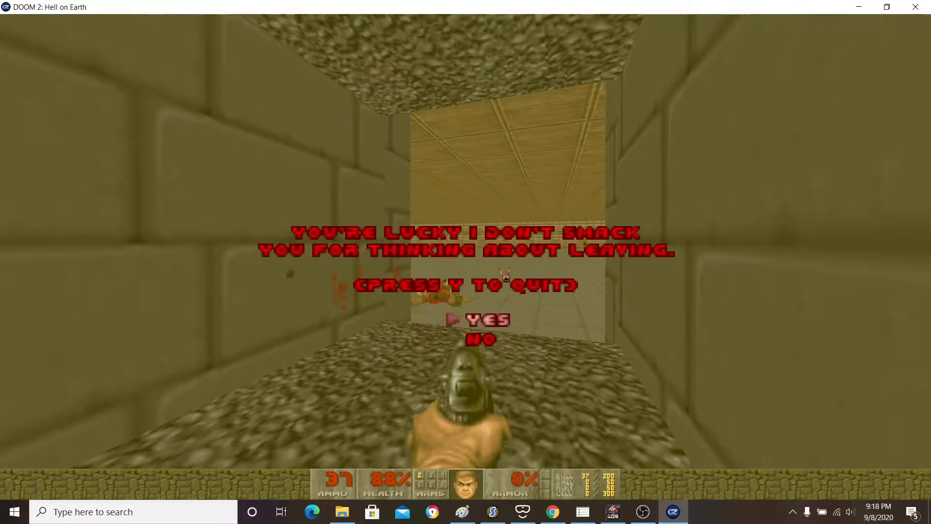
pyautogui.press('y')
# Step: Assign the Polyobject Move action to the end wall behind the Imp in the portal room
pyautogui.scroll(2, 528, 226)
pyautogui.scroll(-6, 613, 208)
pyautogui.scroll(4, 532, 247)
pyautogui.scroll(-3, 592, 231)
pyautogui.scroll(7, 630, 149)
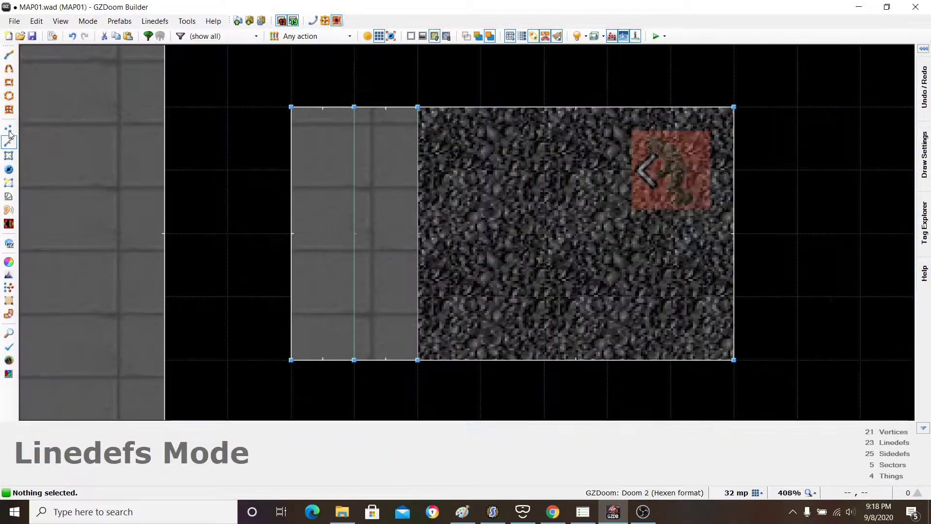
pyautogui.rightClick(723, 199)
pyautogui.click(718, 353)
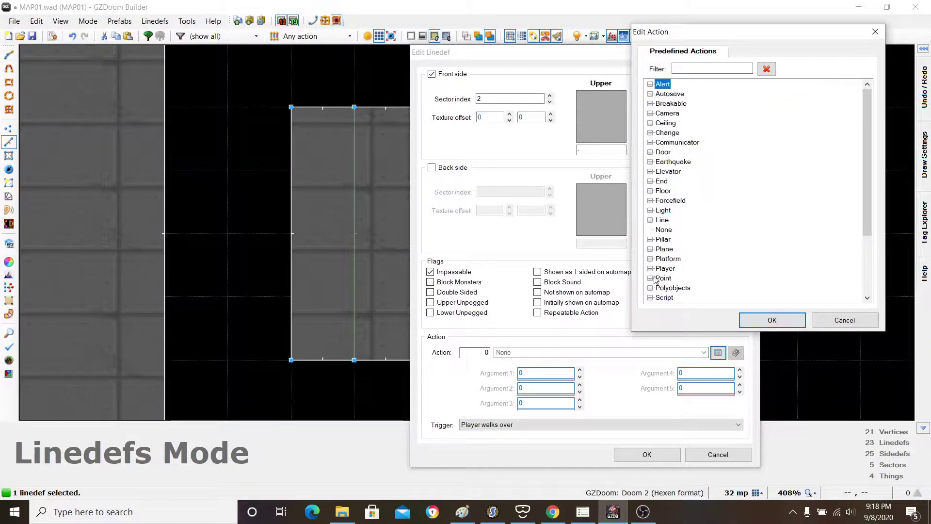
pyautogui.click(650, 287)
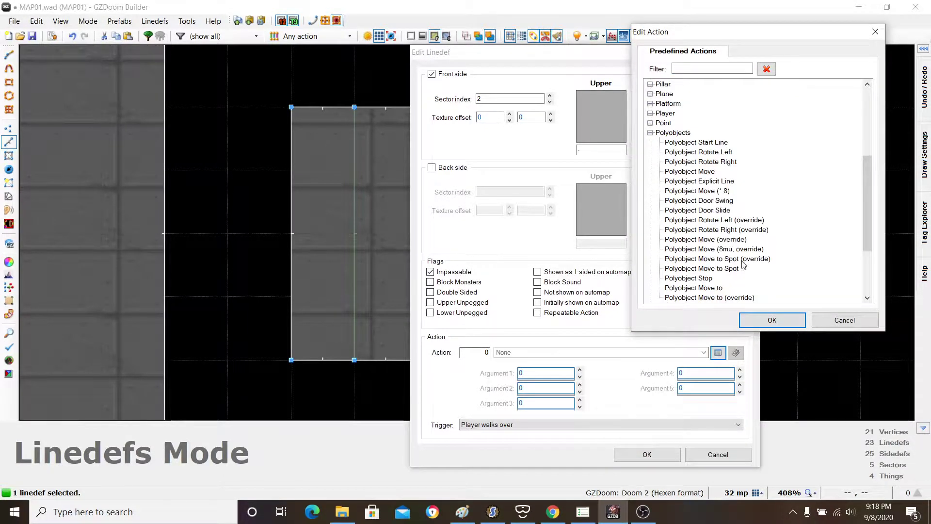
pyautogui.scroll(1, 746, 261)
pyautogui.scroll(-4, 742, 270)
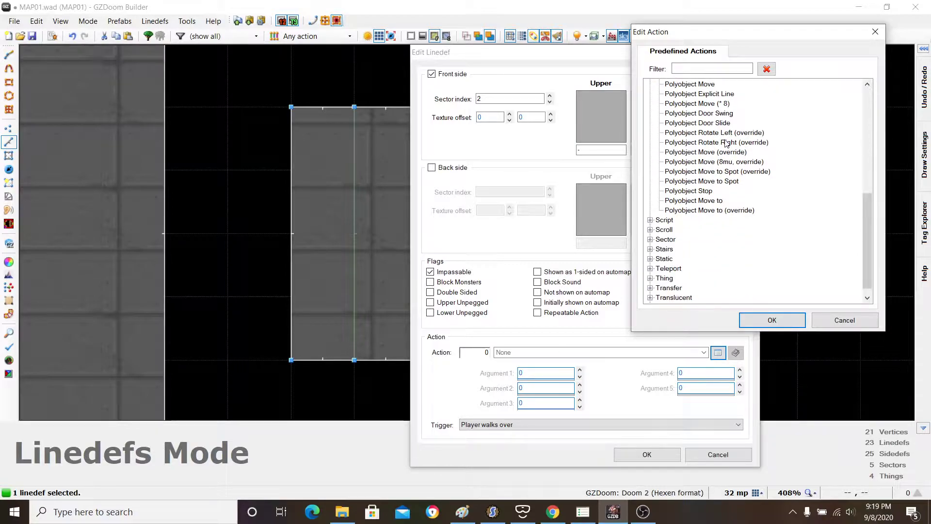
pyautogui.scroll(3, 726, 143)
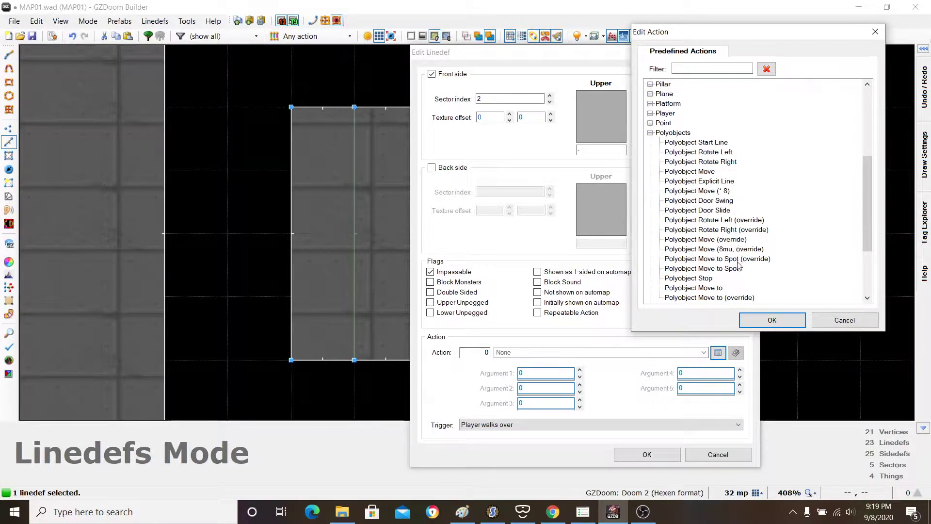
pyautogui.scroll(-2, 733, 260)
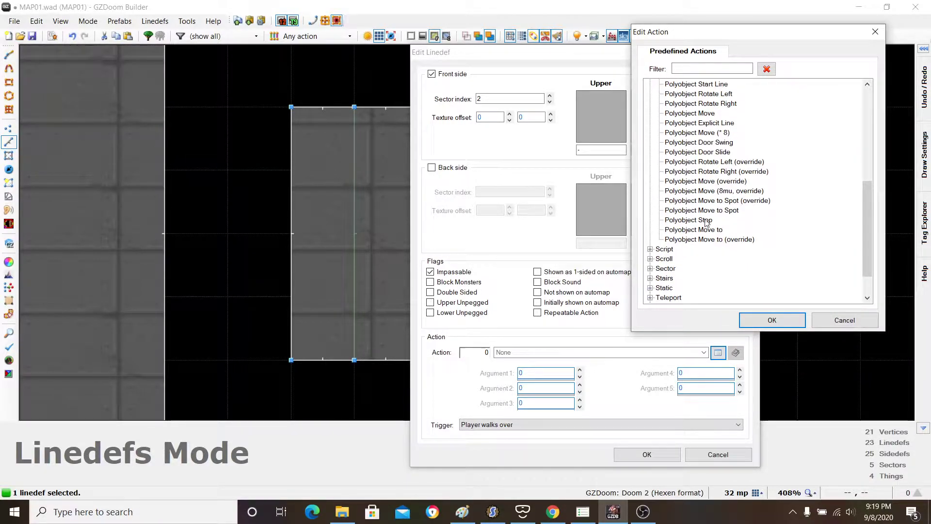
pyautogui.scroll(1, 706, 222)
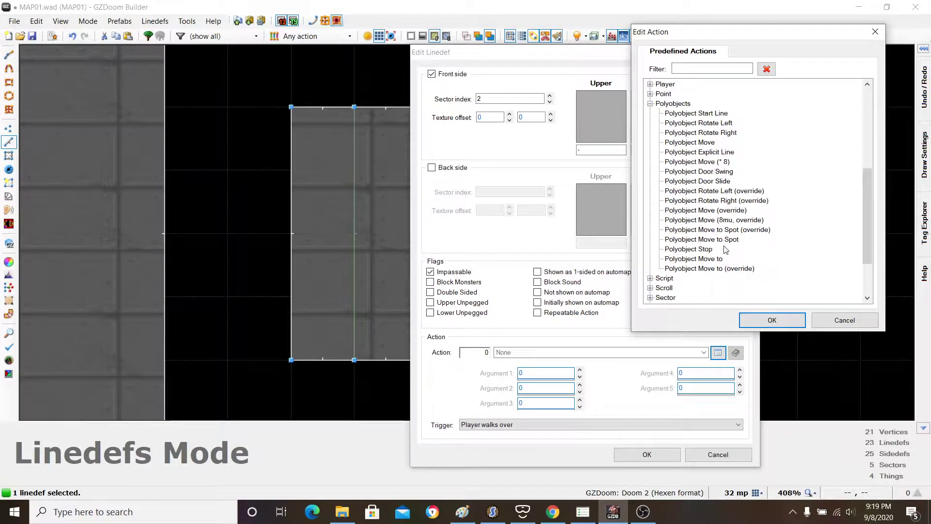
pyautogui.doubleClick(717, 260)
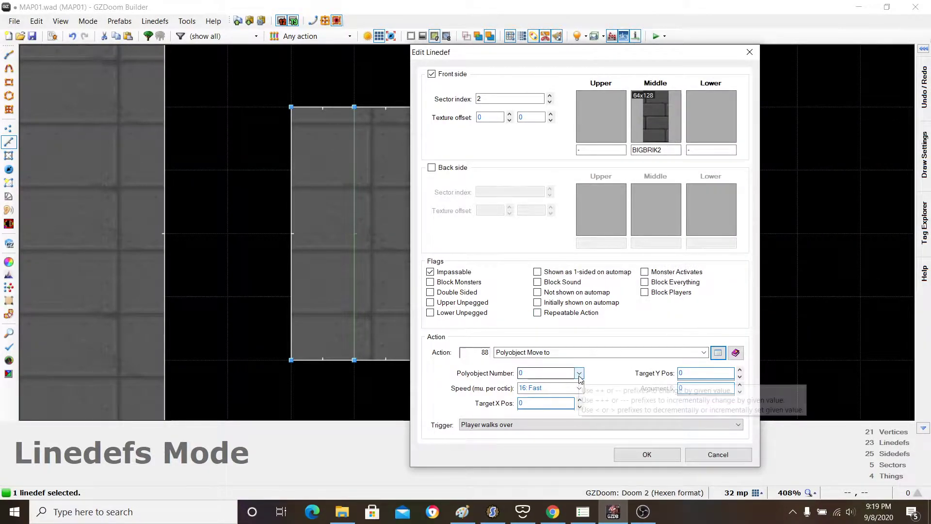
pyautogui.click(718, 353)
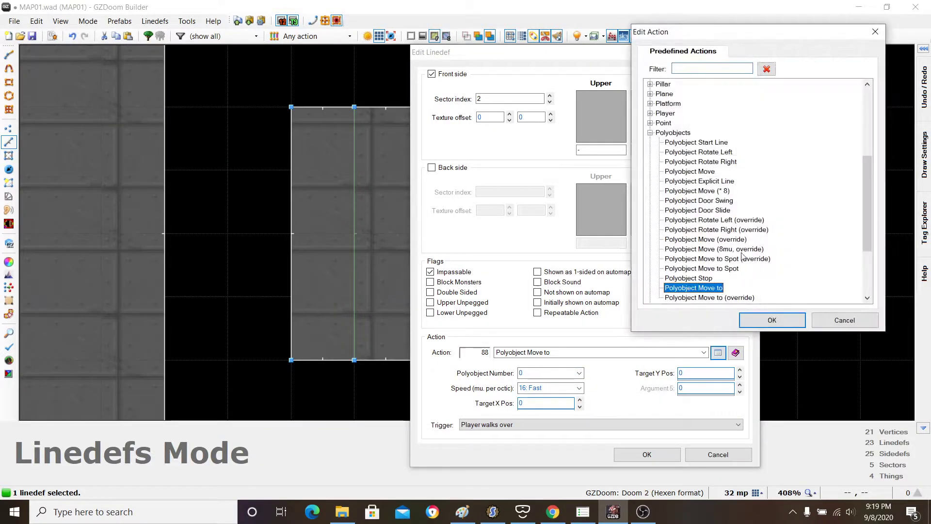
pyautogui.doubleClick(707, 172)
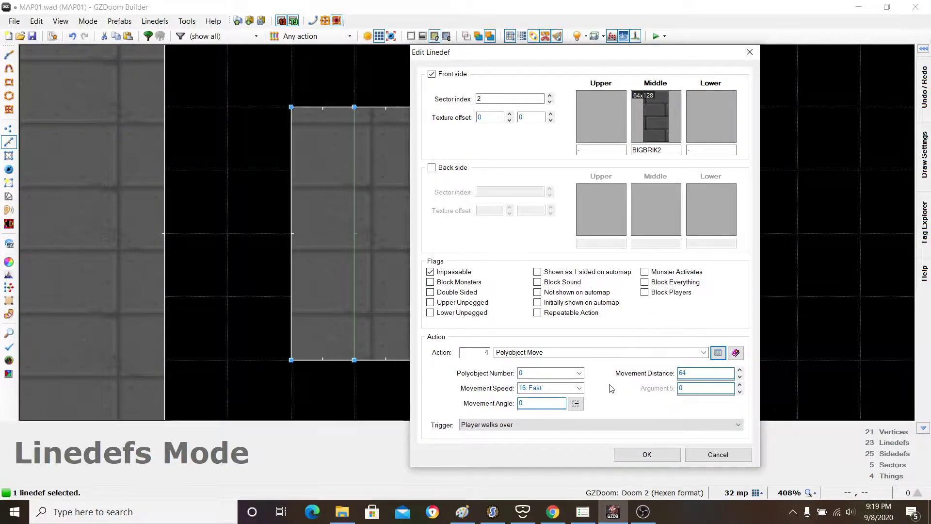
# Step: Set the wall action's polyobject number to 1
pyautogui.click(576, 374)
pyautogui.click(576, 374)
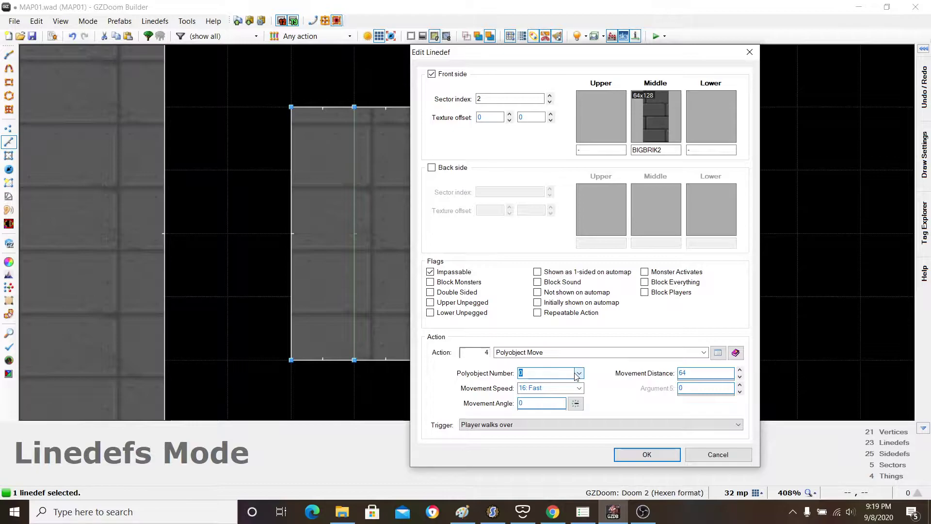
pyautogui.click(577, 375)
pyautogui.click(551, 391)
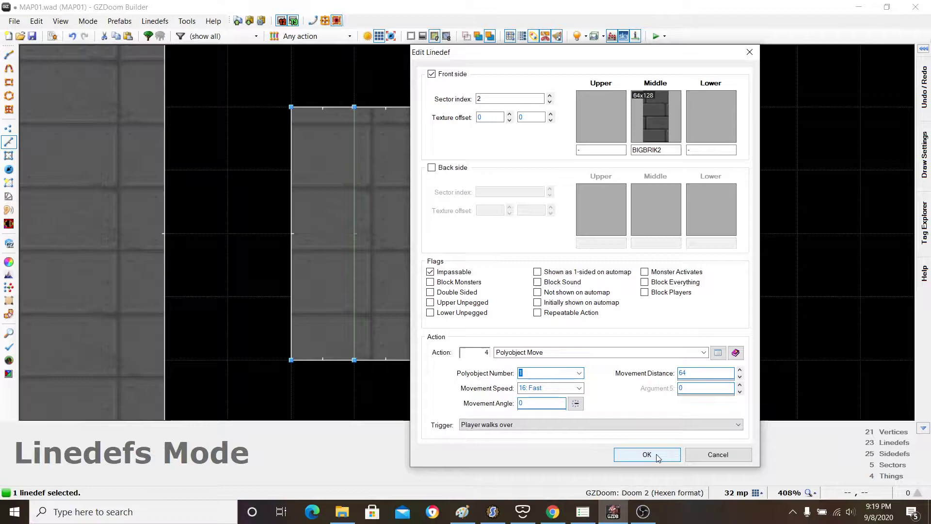
# Step: Set the wall action's trigger to Player presses Use, make it repeatable, and apply the linedef settings
pyautogui.click(606, 425)
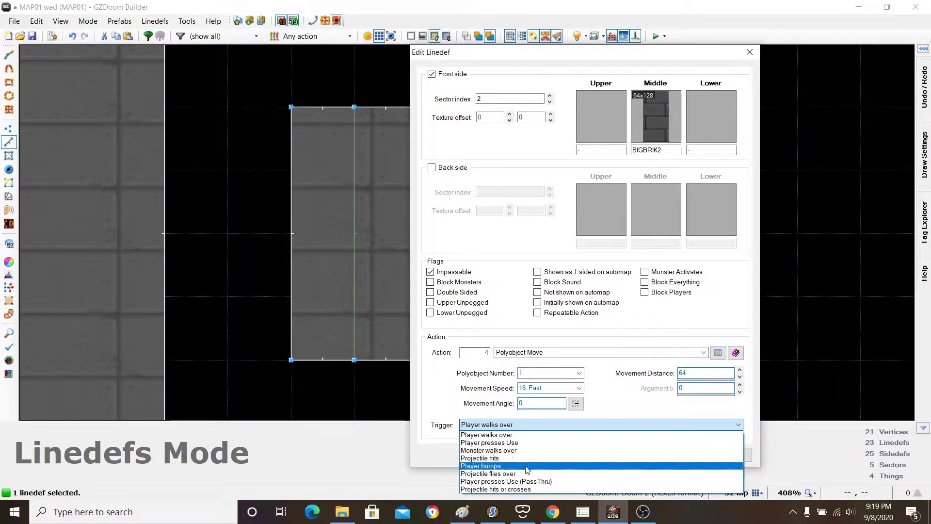
pyautogui.click(526, 442)
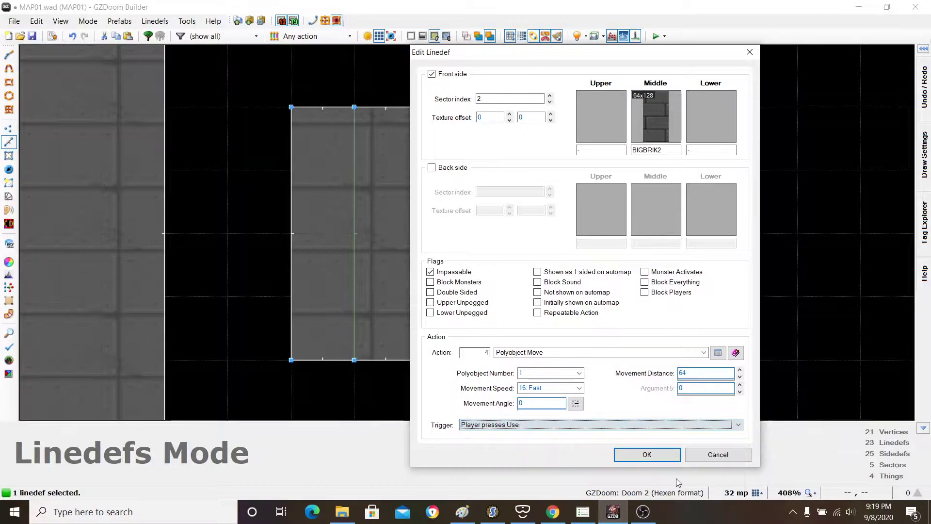
pyautogui.click(565, 314)
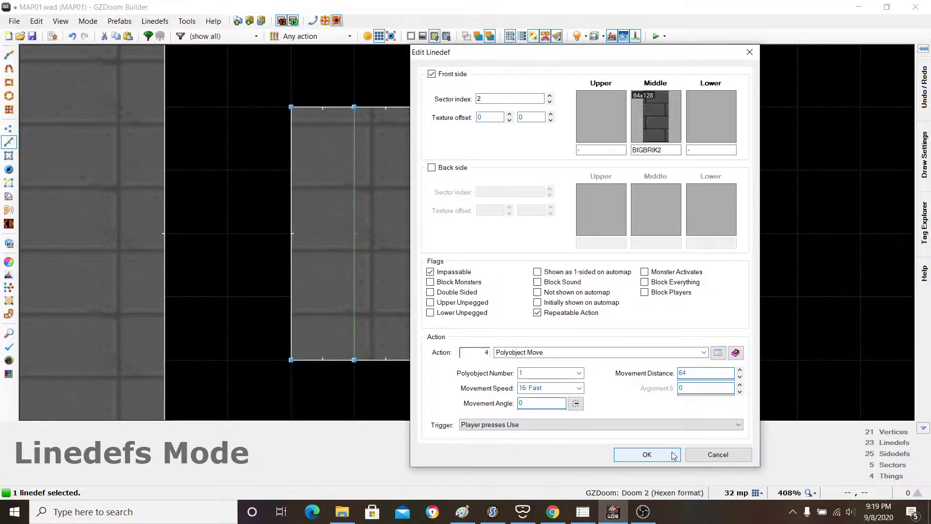
pyautogui.click(647, 453)
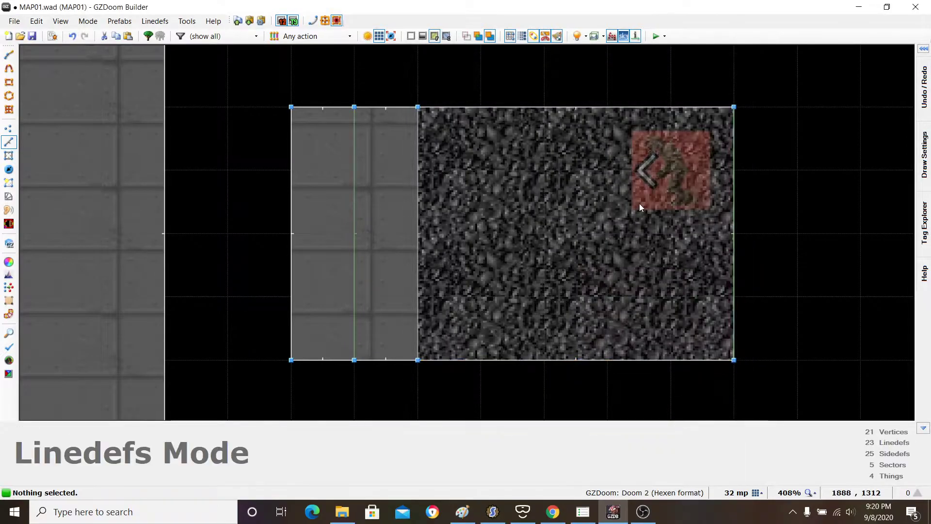
# Step: Launch the map test again and walk up to the polyobject's portal opening
pyautogui.scroll(-7, 655, 204)
pyautogui.scroll(-9, 511, 241)
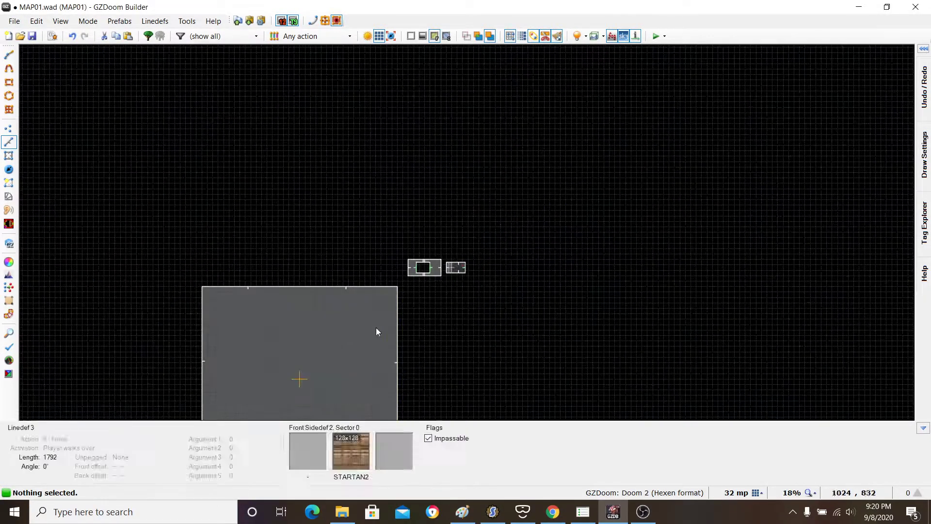
pyautogui.scroll(5, 301, 378)
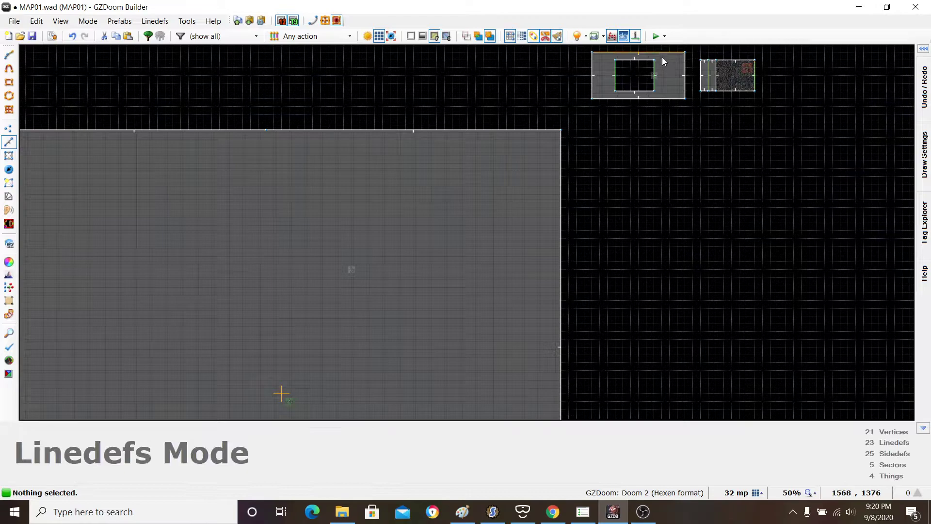
pyautogui.click(655, 37)
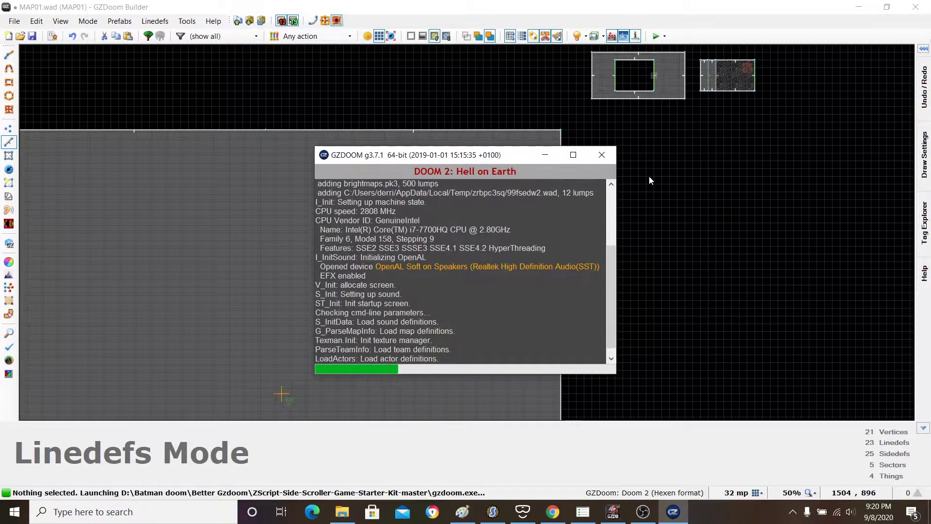
pyautogui.press('w')
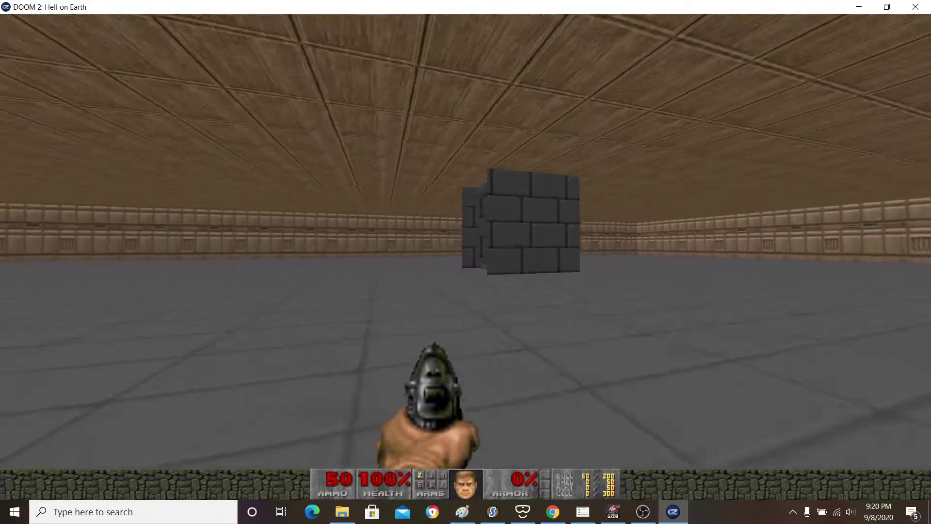
pyautogui.click(466, 256)
pyautogui.press('w')
# Step: Shoot the Imp inside the portal room through the polyobject's opening until it dies
pyautogui.click(465, 256)
pyautogui.click(465, 257)
pyautogui.click(465, 256)
pyautogui.click(466, 256)
pyautogui.press('s')
pyautogui.click(465, 257)
pyautogui.click(465, 256)
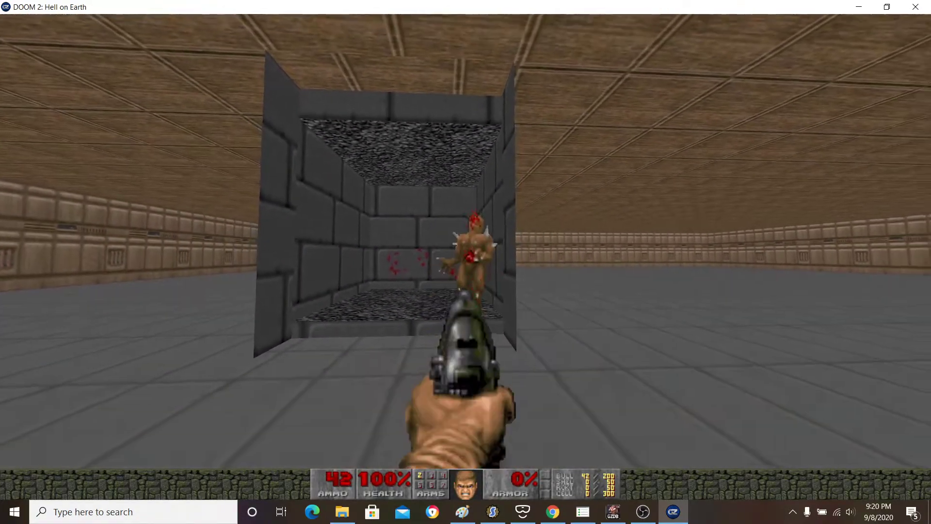
pyautogui.click(466, 256)
# Step: Walk through the portal to the end wall behind the dead Imp to test its Polyobject Move action
pyautogui.press('w')
pyautogui.press('w')
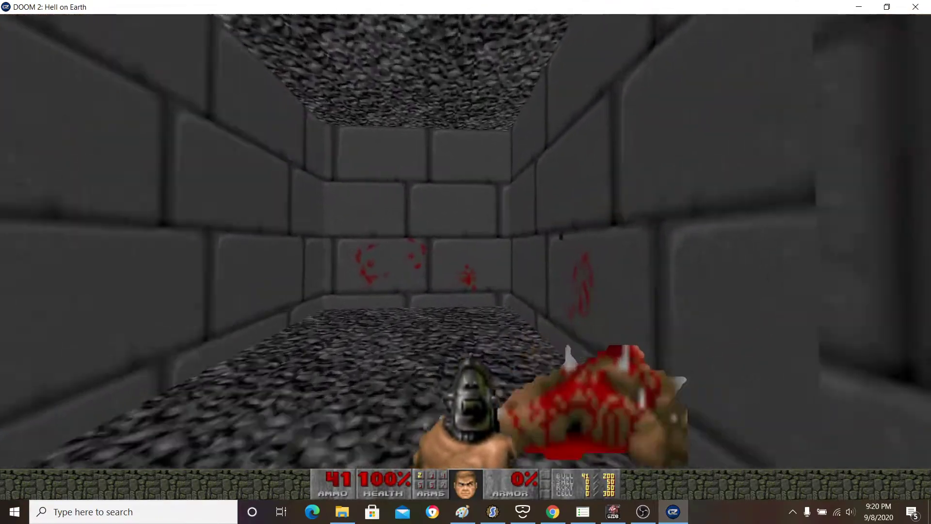
pyautogui.press('w')
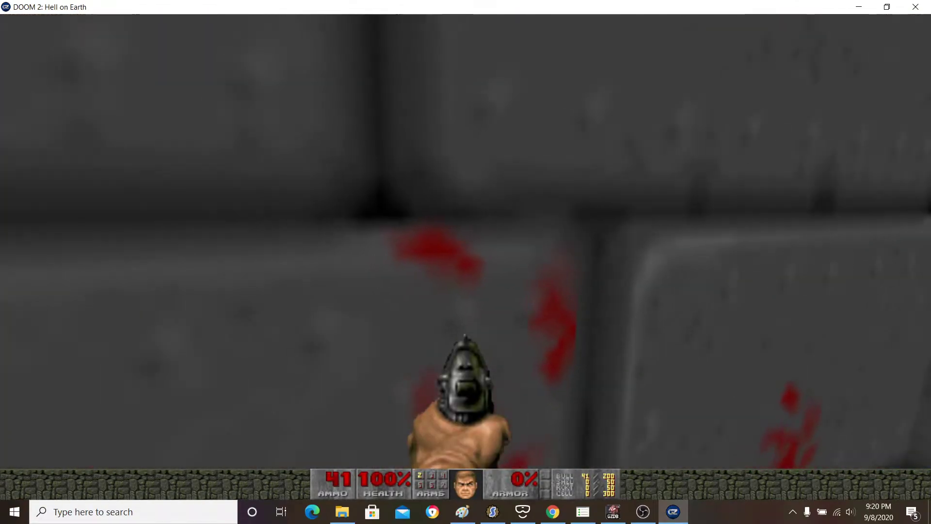
pyautogui.press('w')
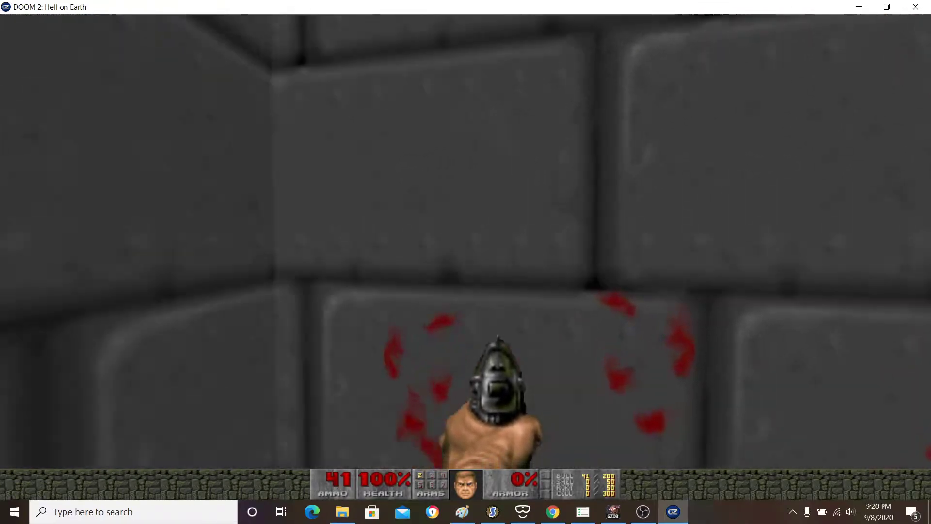
pyautogui.press('w')
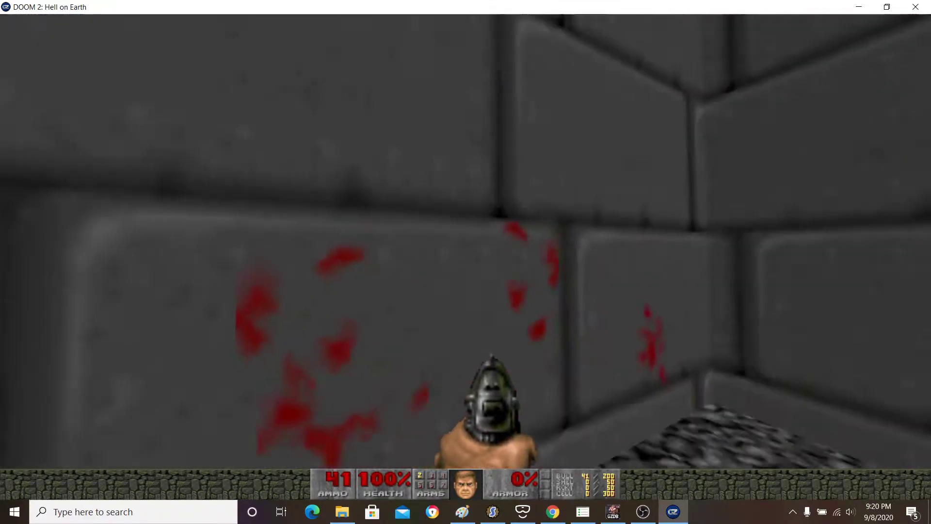
# Step: Walk back out of the portal room and quit the map test
pyautogui.press('s')
pyautogui.press('w')
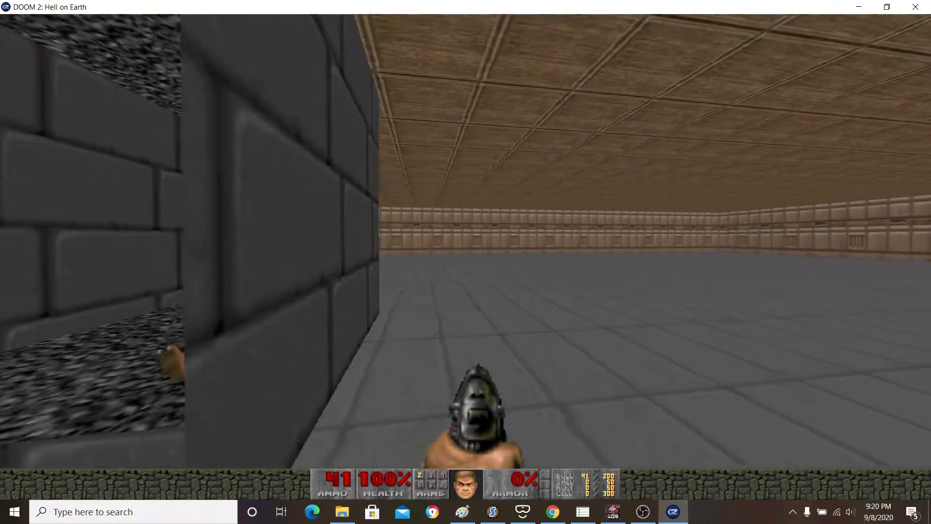
pyautogui.press('a')
pyautogui.press('s')
pyautogui.press('Escape')
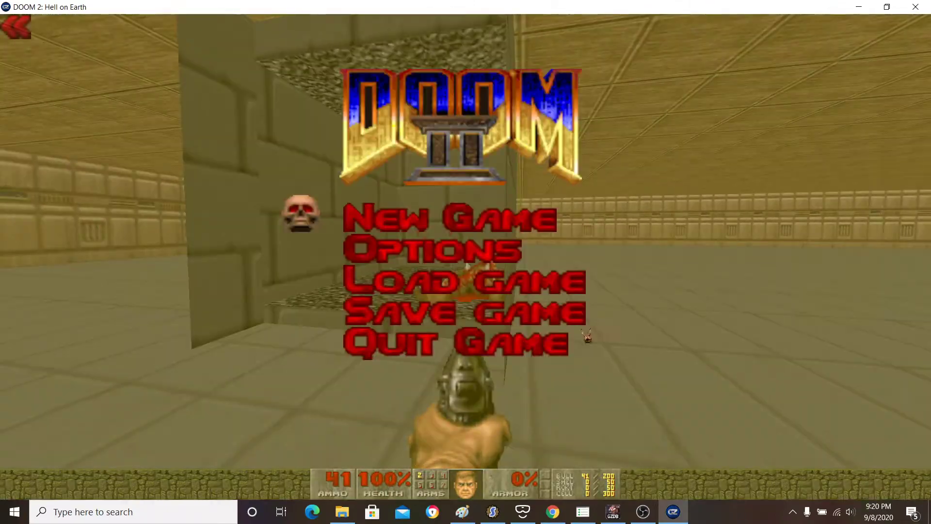
pyautogui.click(435, 339)
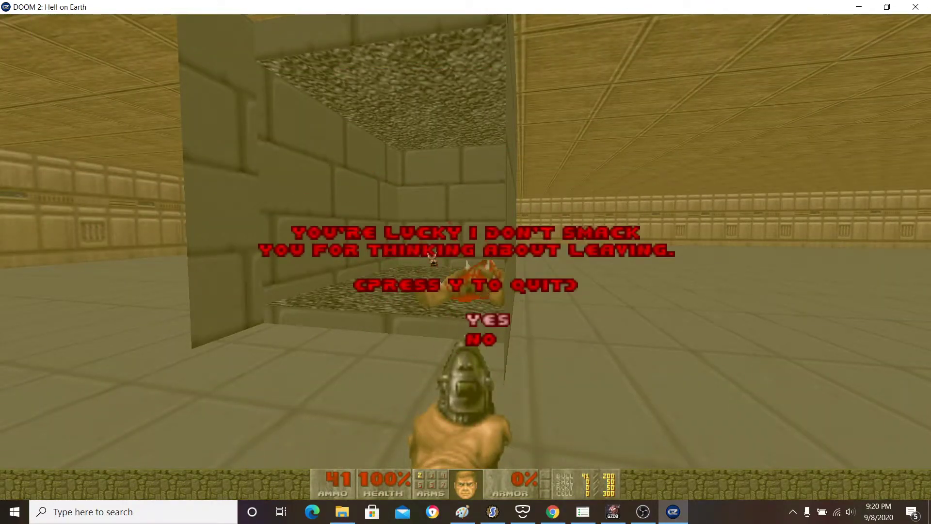
pyautogui.press('y')
# Step: Change the trigger of the portal room's end wall to Projectile hits and apply the linedef settings
pyautogui.scroll(-5, 479, 154)
pyautogui.scroll(8, 561, 127)
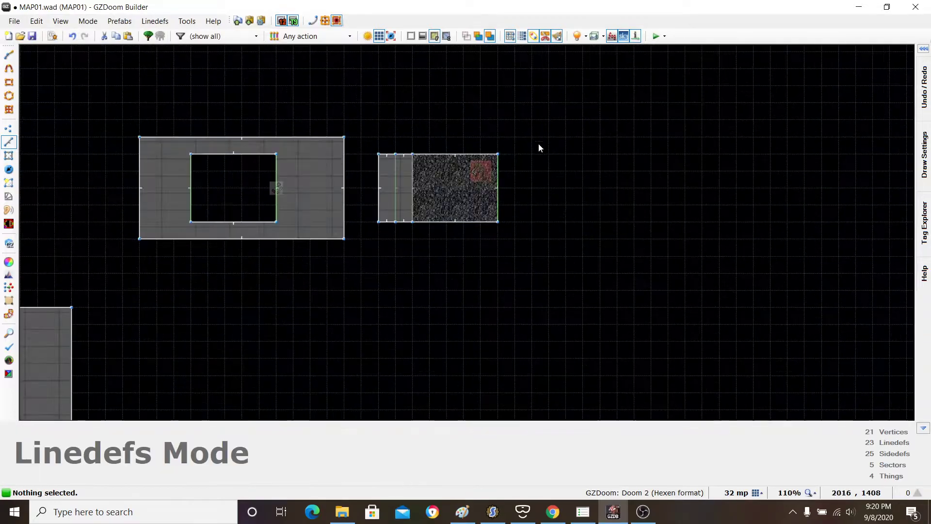
pyautogui.scroll(3, 500, 179)
pyautogui.rightClick(493, 188)
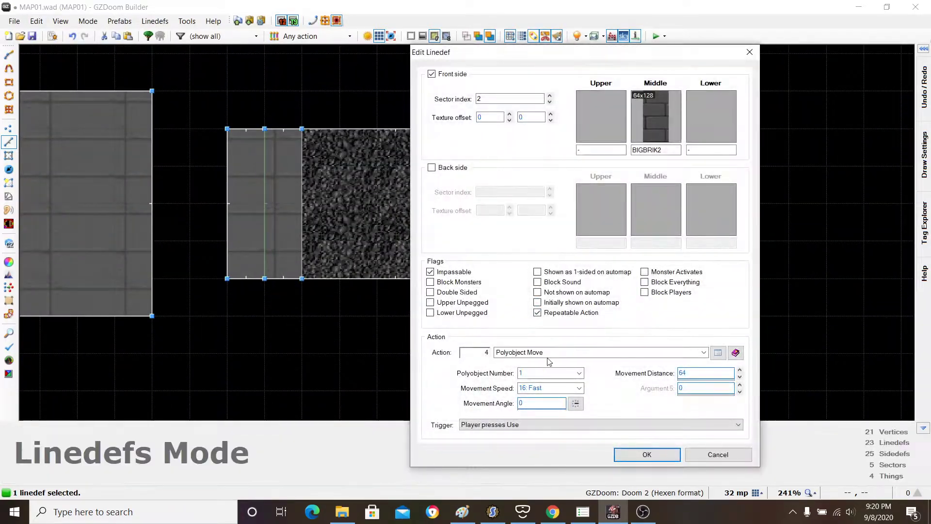
pyautogui.click(540, 425)
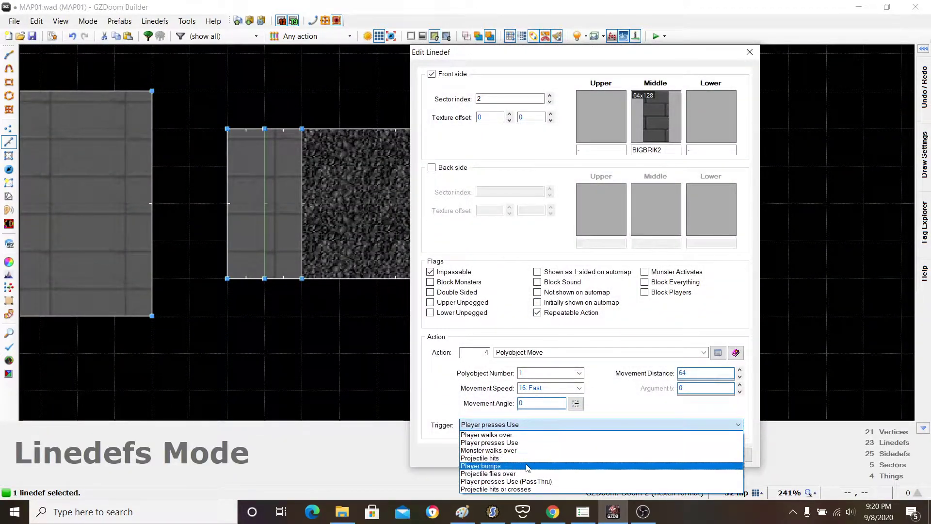
pyautogui.click(528, 458)
pyautogui.click(650, 454)
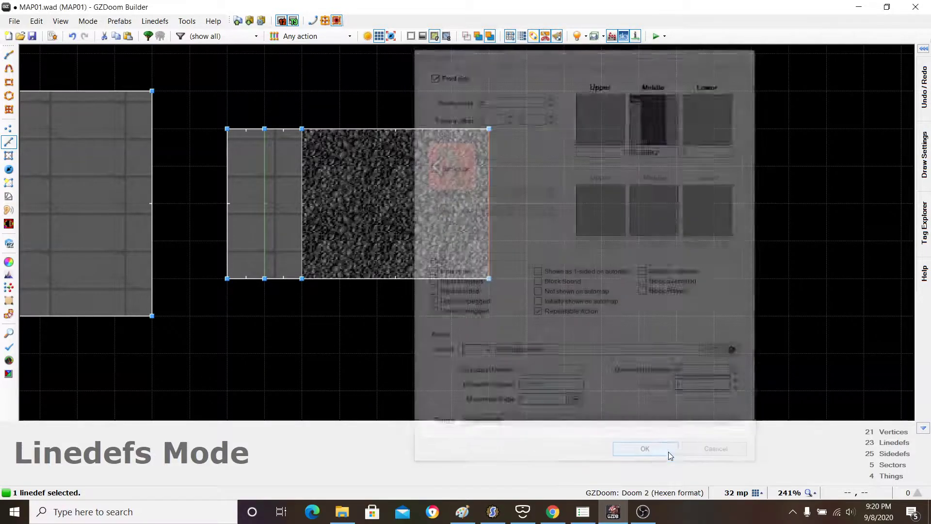
pyautogui.scroll(-4, 518, 329)
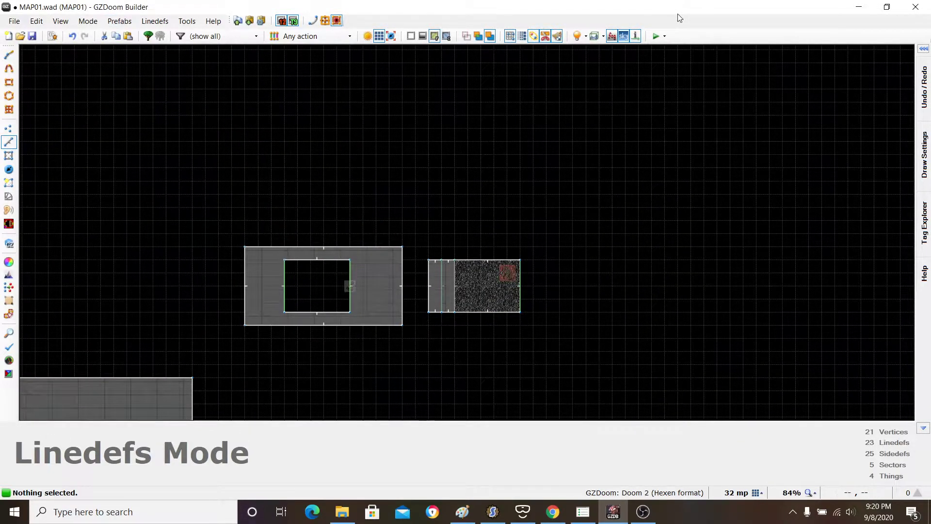
# Step: Launch the map test, enter "give plasmarifle" and "give ammo" in the console, and equip the plasma rifle
pyautogui.click(659, 42)
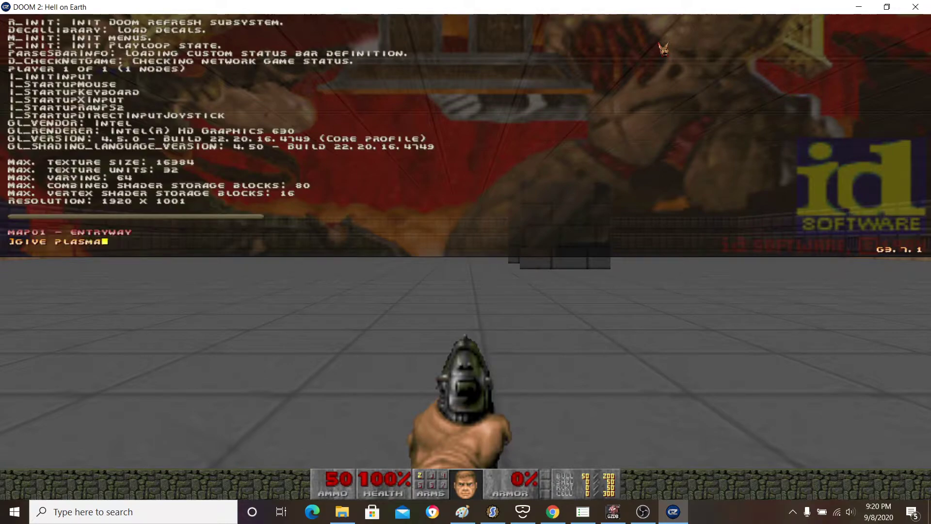
pyautogui.write('e')
pyautogui.press('Return')
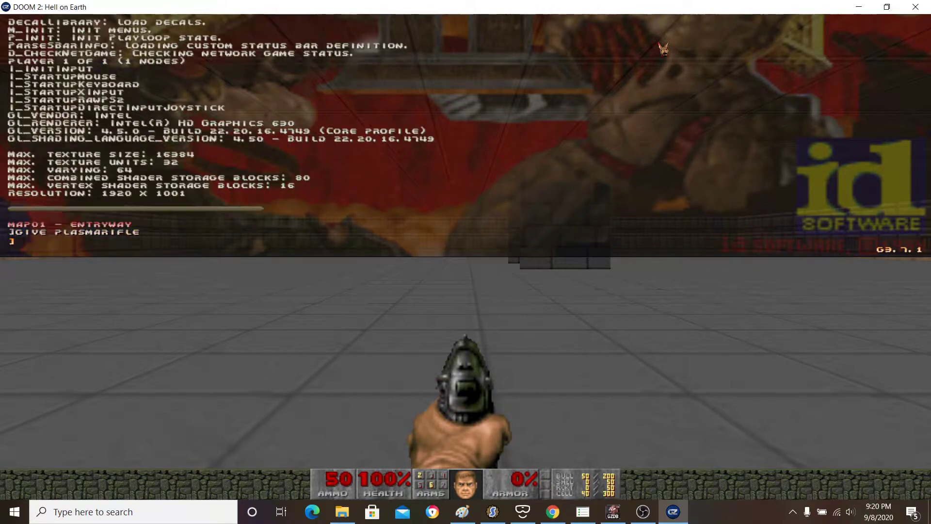
pyautogui.write('give ammo\\')
pyautogui.press('Return')
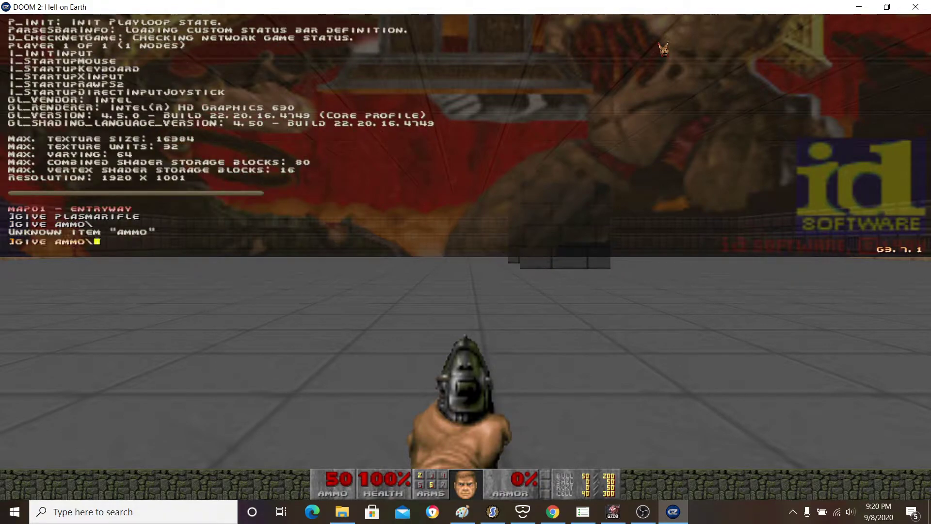
pyautogui.press('BackSpace')
pyautogui.press('Return')
pyautogui.press('`')
pyautogui.press('6')
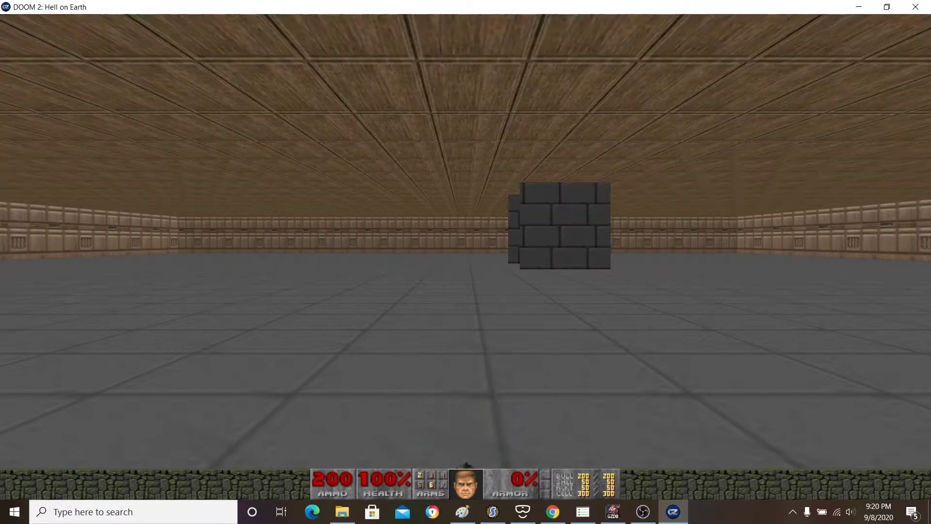
# Step: Fire the plasma rifle through the portal at the Imp and end wall to test moving the polyobject by projectile
pyautogui.press('w')
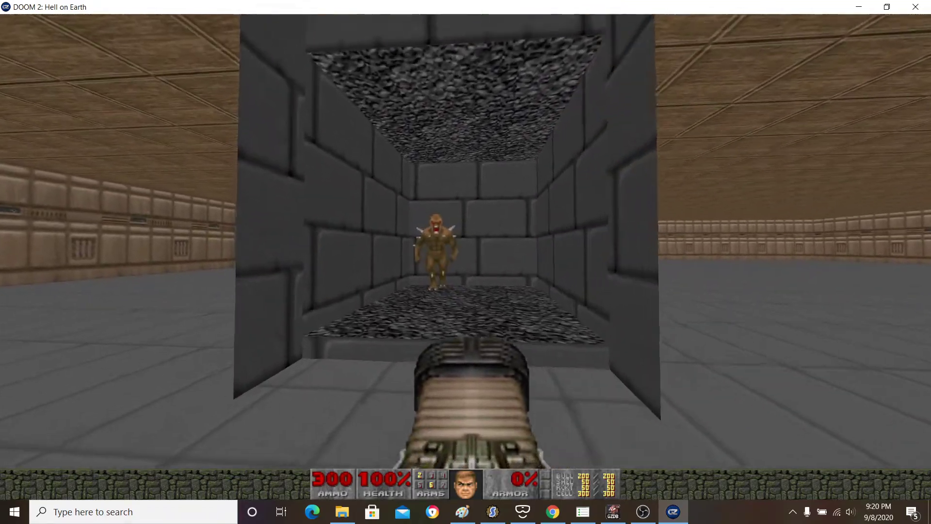
pyautogui.press('ctrl')
pyautogui.press('ctrl')
pyautogui.press('s')
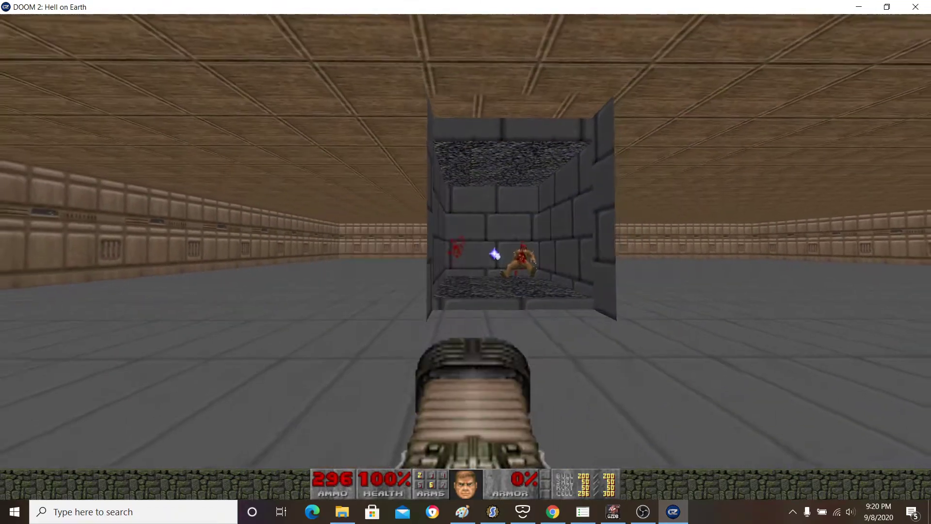
pyautogui.press('ctrl')
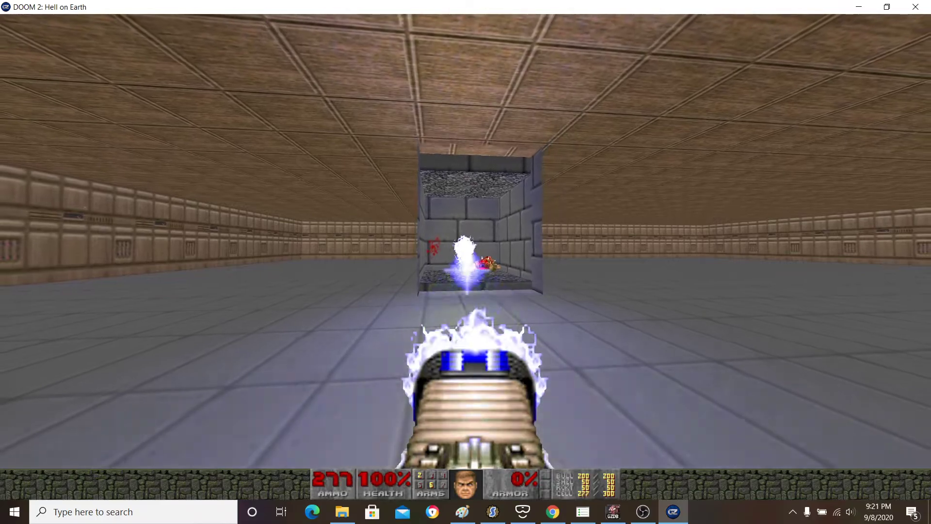
pyautogui.press('a')
pyautogui.press('w')
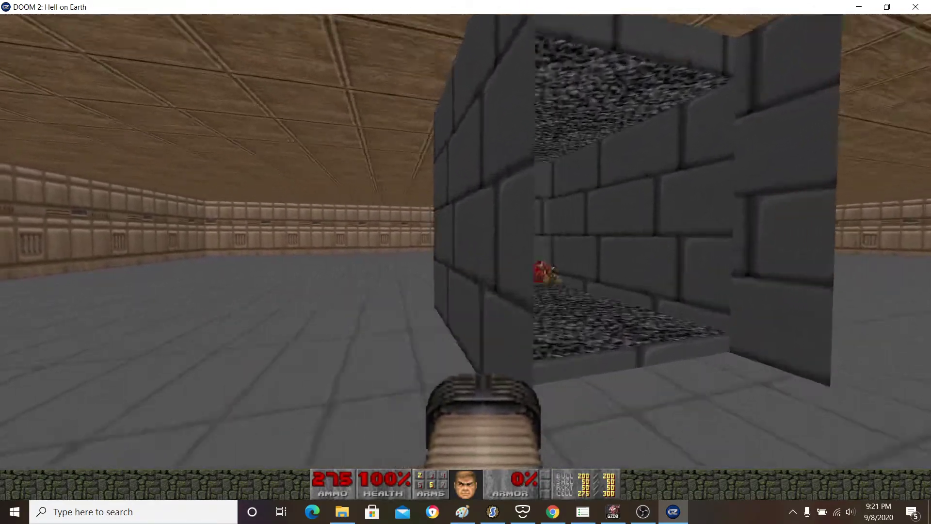
pyautogui.press('ctrl')
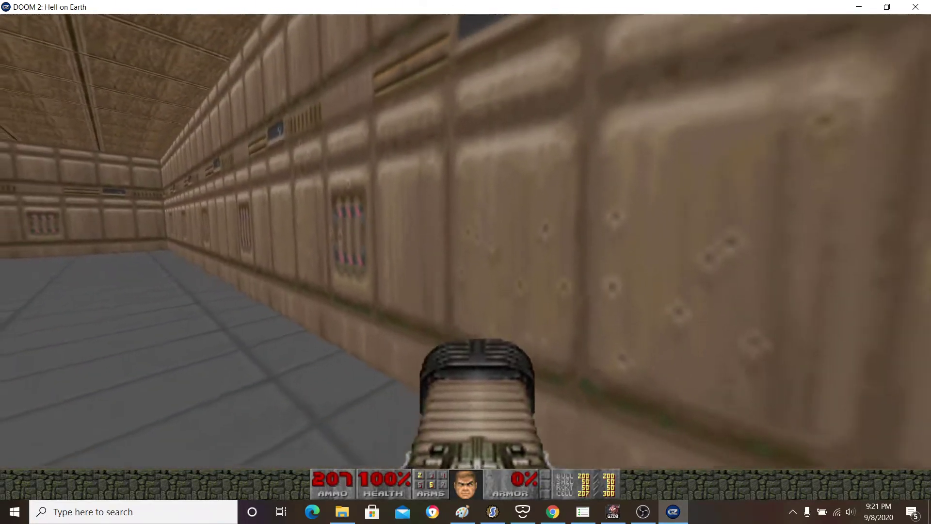
pyautogui.press('`')
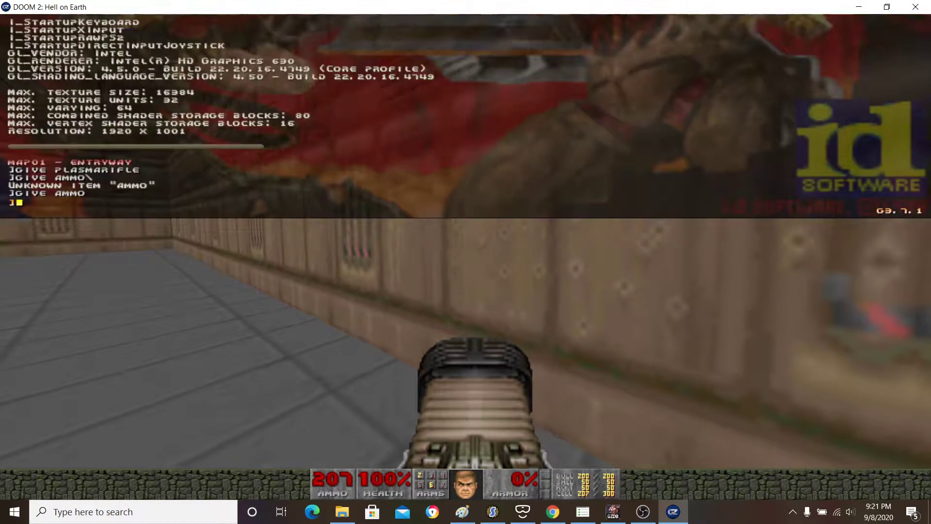
pyautogui.press('Left')
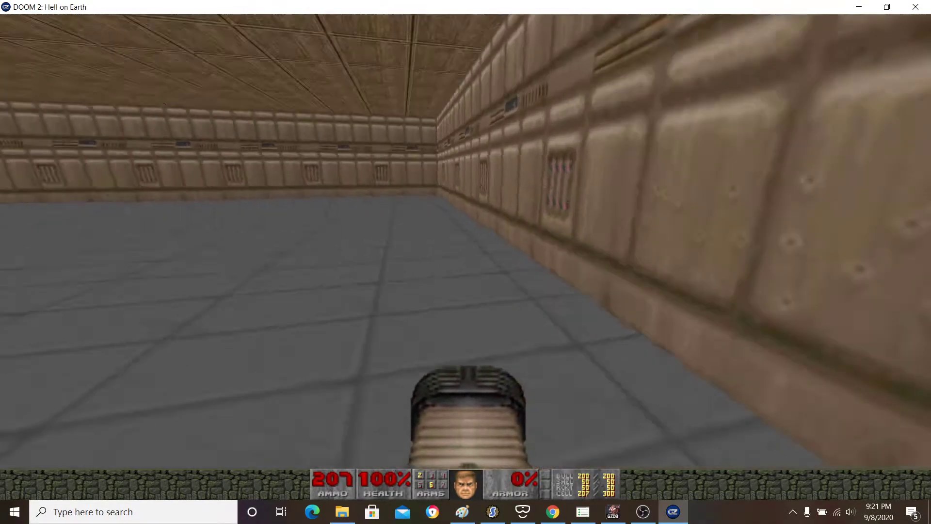
pyautogui.press('Right')
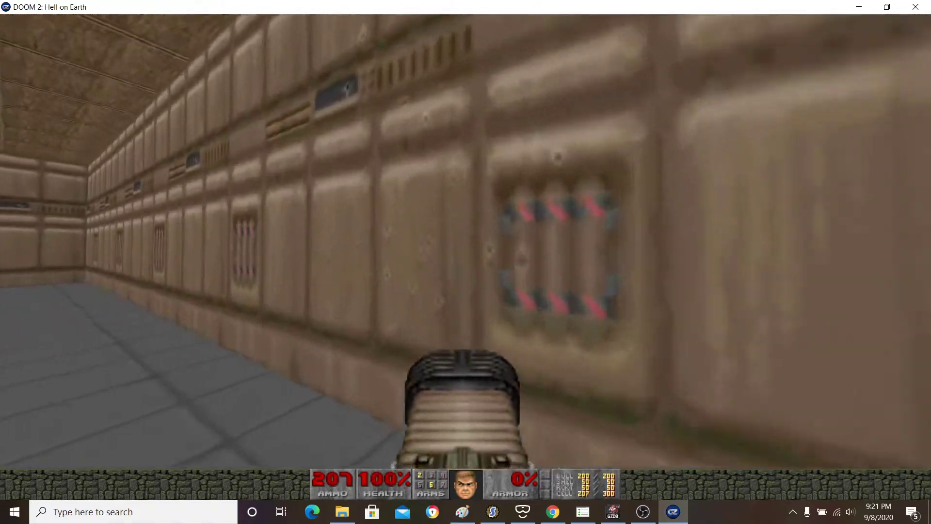
pyautogui.press('Left')
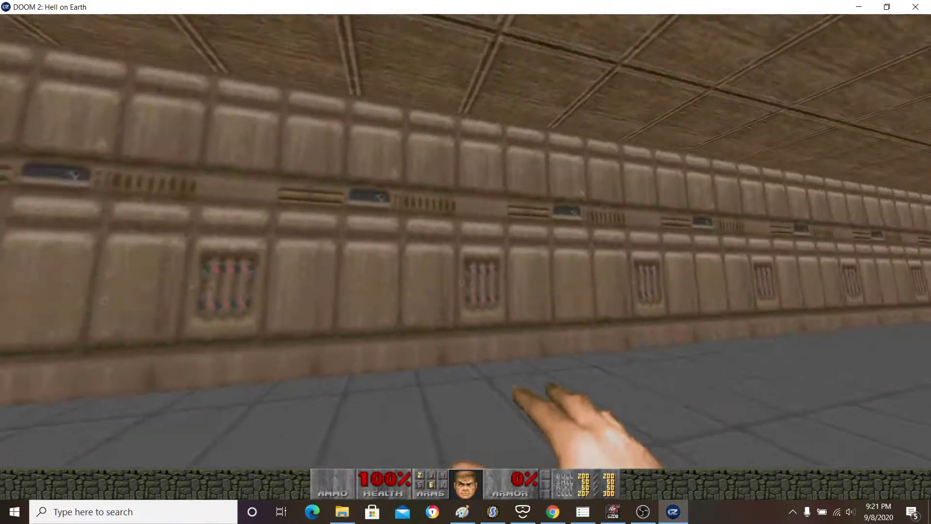
pyautogui.press('Right')
pyautogui.press('Left')
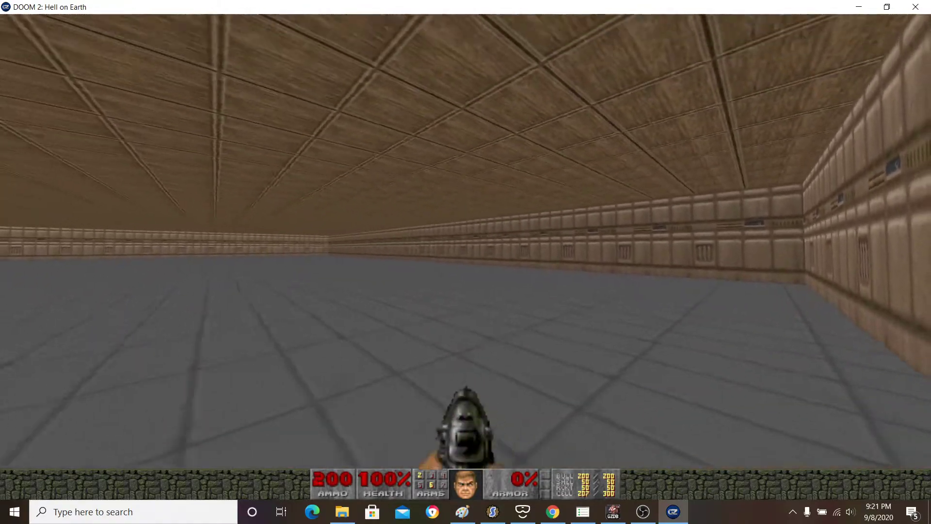
# Step: Quit the map test and return to the map editor
pyautogui.press('Escape')
pyautogui.click(400, 352)
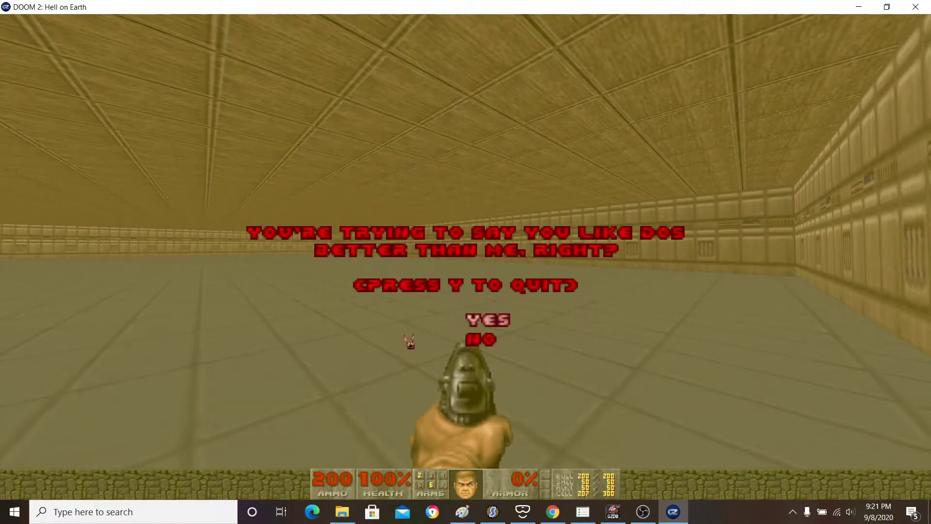
pyautogui.press('y')
# Step: Remove the BIGBRIK2 middle texture from both side walls of the narrow strip sector in front of the Imp's room
pyautogui.scroll(-3, 337, 319)
pyautogui.scroll(4, 403, 280)
pyautogui.scroll(-2, 389, 322)
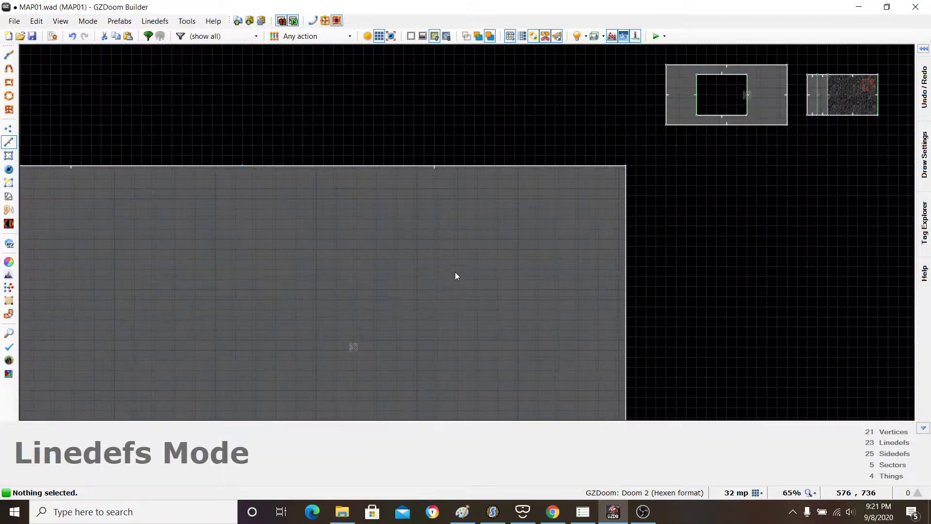
pyautogui.scroll(3, 449, 275)
pyautogui.scroll(4, 470, 139)
pyautogui.press('w')
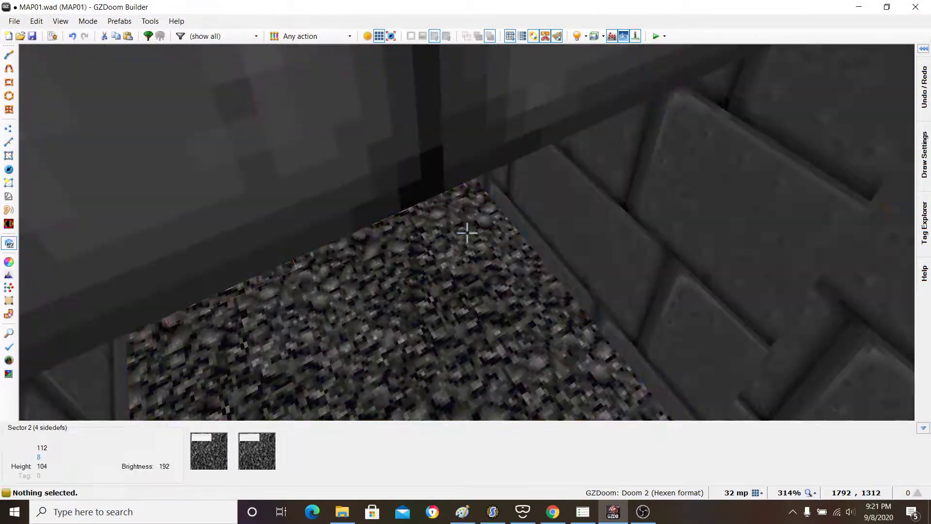
pyautogui.click(467, 232)
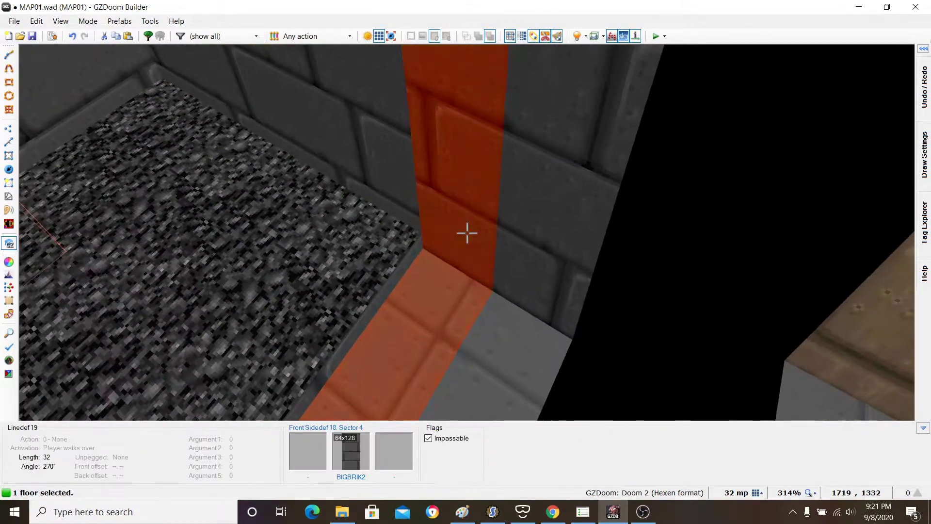
pyautogui.click(467, 233)
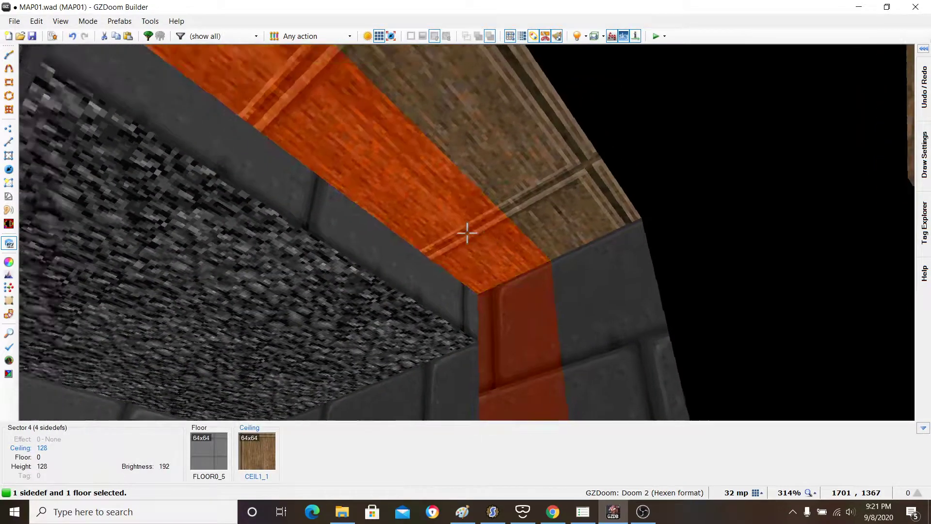
pyautogui.click(467, 232)
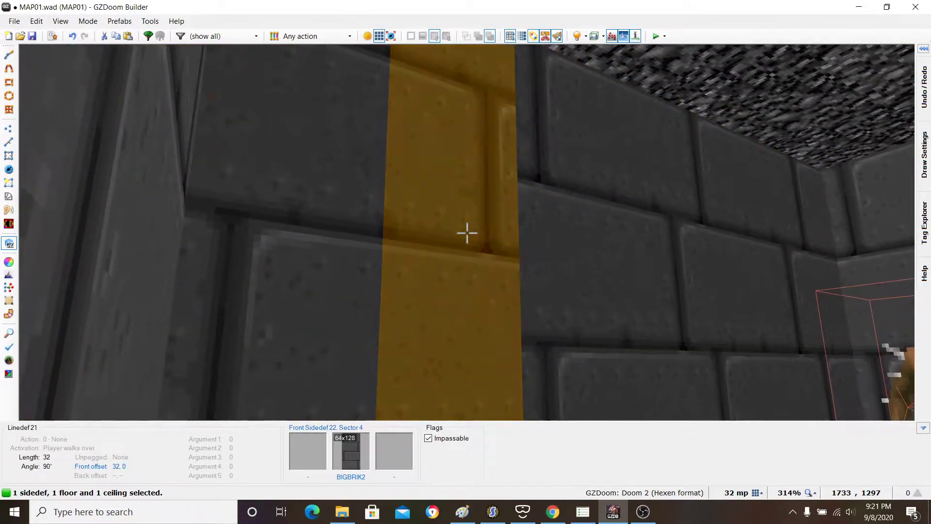
pyautogui.click(467, 232)
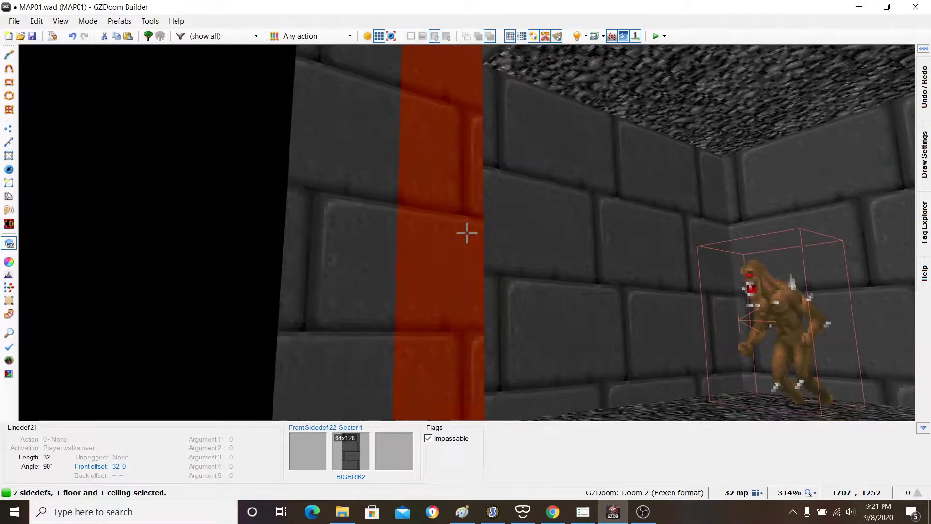
pyautogui.press('w')
pyautogui.rightClick(467, 233)
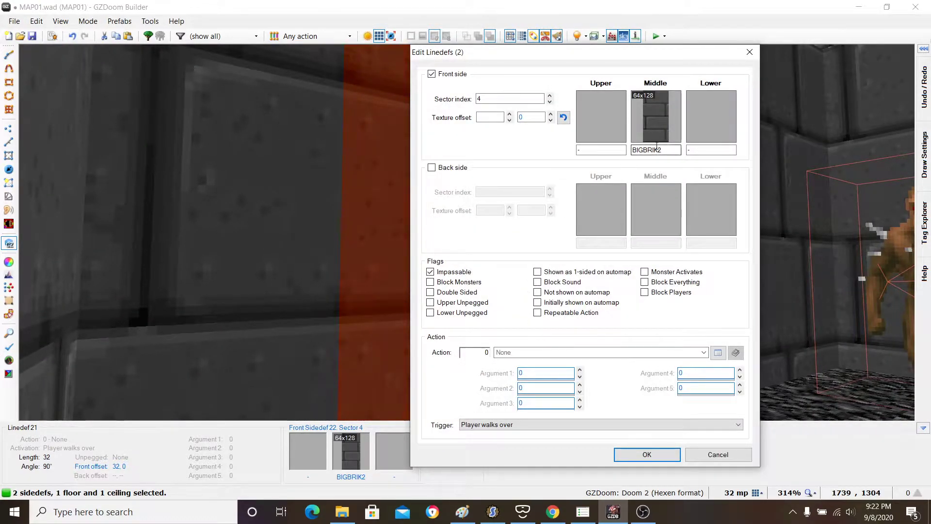
pyautogui.press('BackSpace')
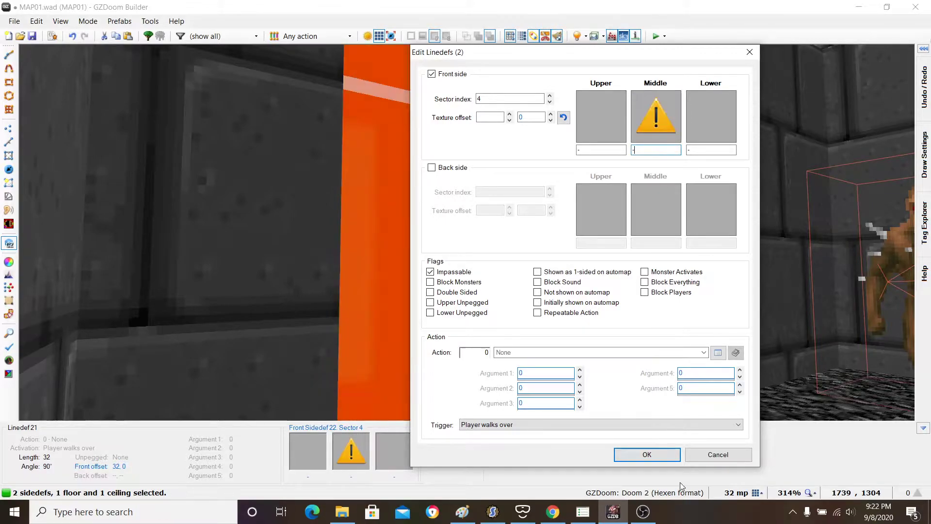
pyautogui.click(656, 459)
pyautogui.press('s')
pyautogui.press('c')
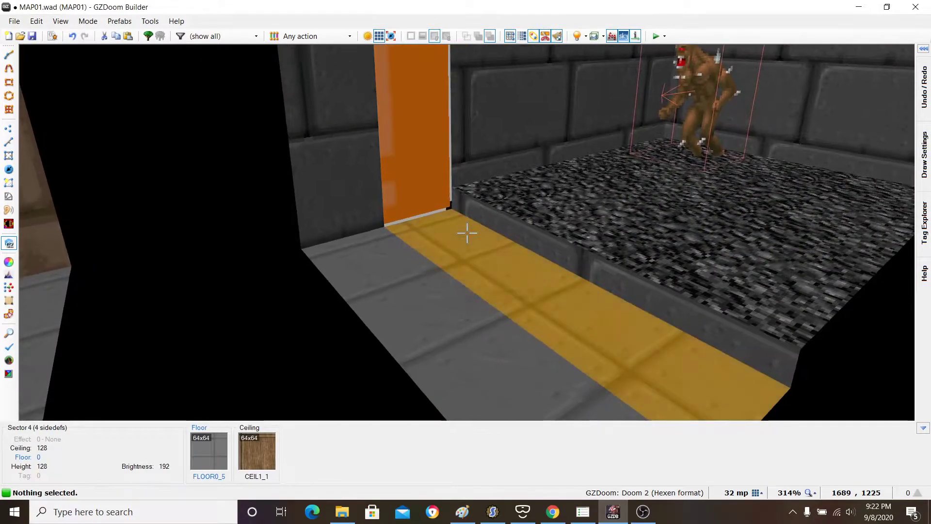
# Step: Clear the floor and ceiling textures of the narrow strip sector and return to the 2D map
pyautogui.click(467, 232)
pyautogui.rightClick(467, 233)
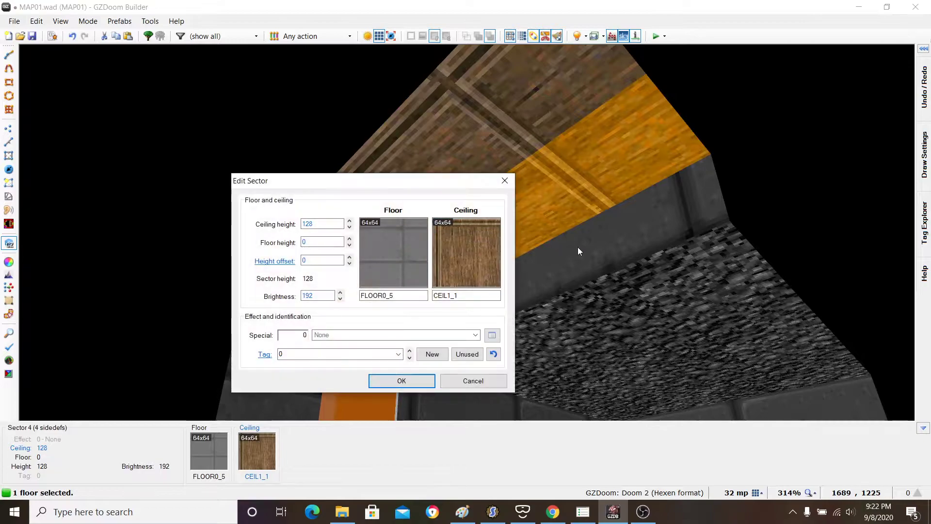
pyautogui.click(404, 294)
pyautogui.press('BackSpace')
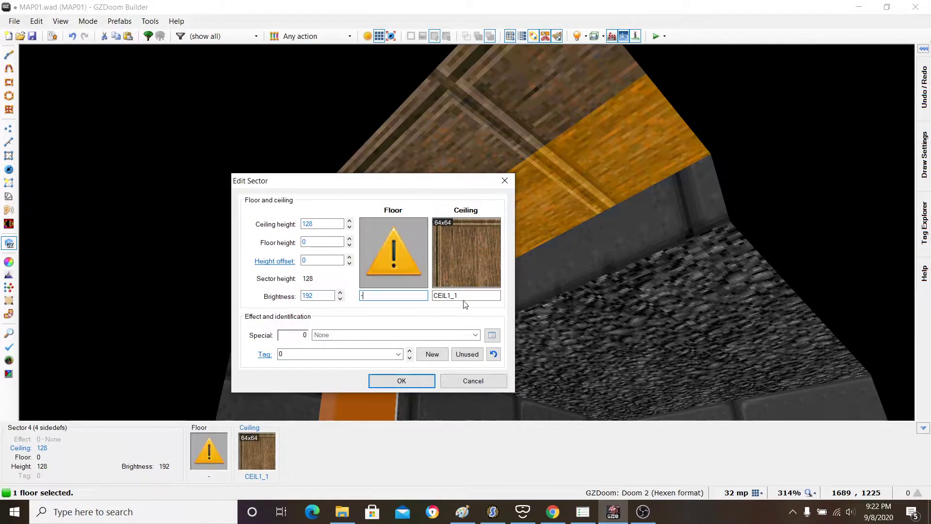
pyautogui.click(465, 294)
pyautogui.press('BackSpace')
pyautogui.click(401, 380)
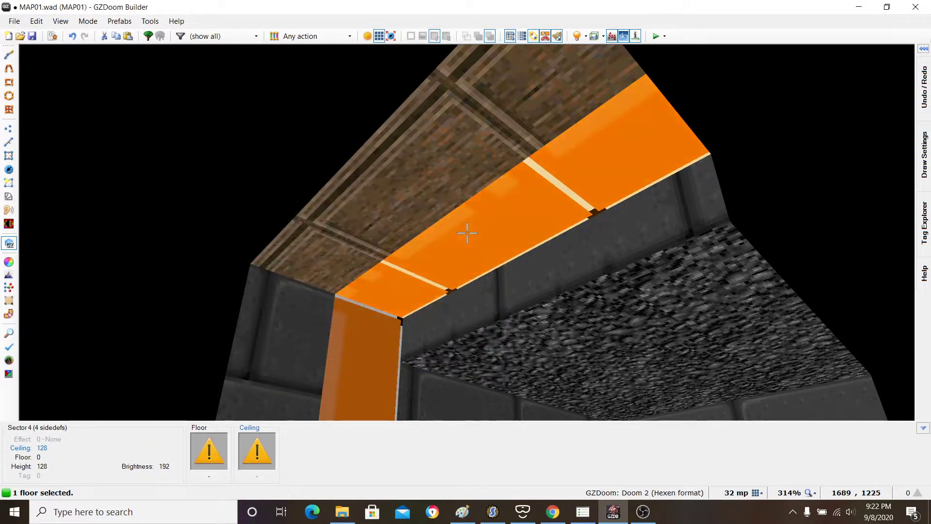
pyautogui.press('q')
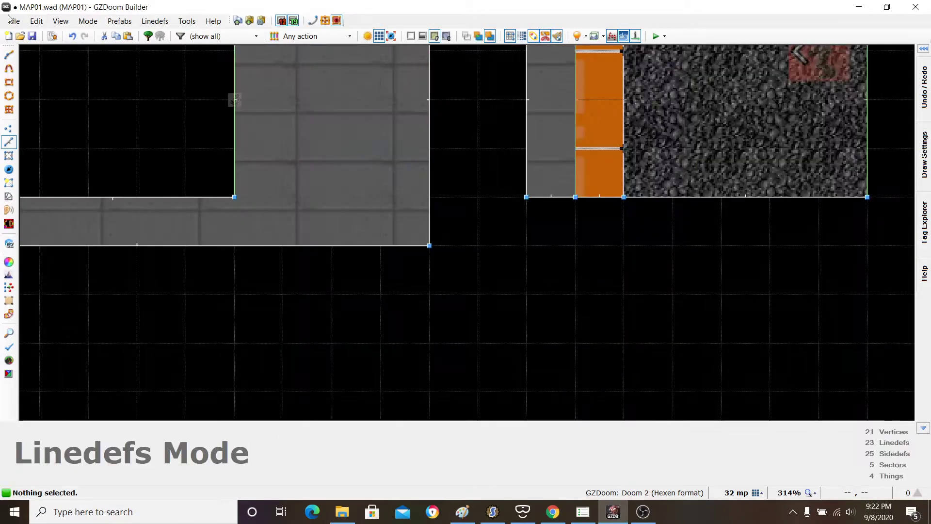
# Step: Launch the map test and walk up to the portal opening to inspect the Imp's room
pyautogui.click(652, 36)
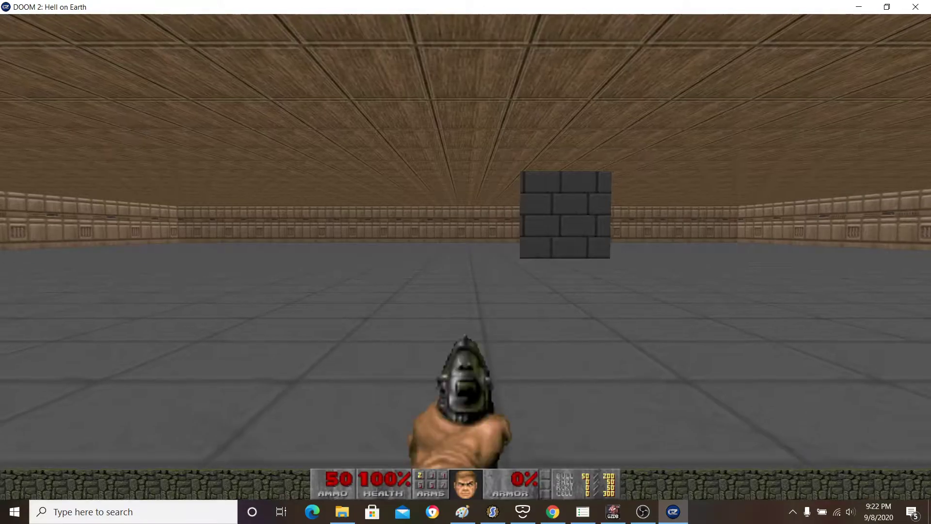
pyautogui.press('w')
pyautogui.press('a')
pyautogui.press('d')
pyautogui.press('w')
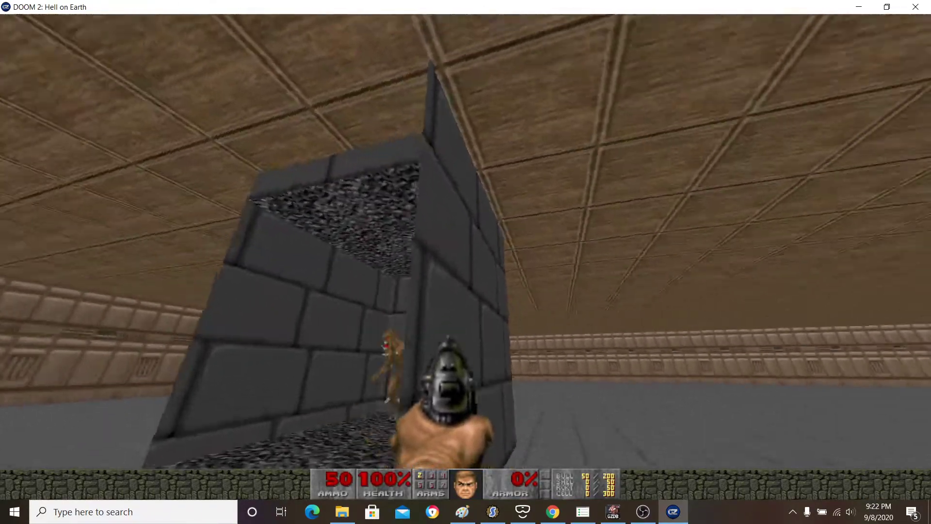
pyautogui.press('s')
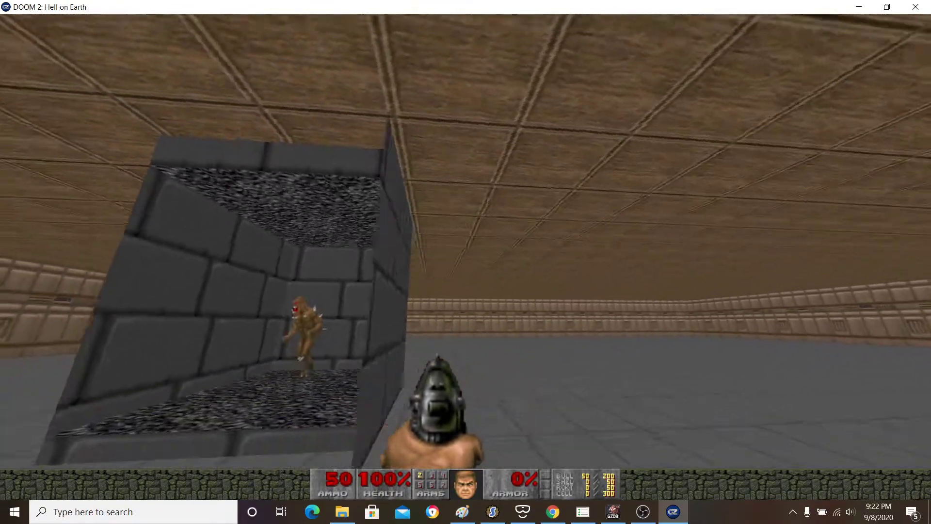
pyautogui.press('d')
pyautogui.press('w')
pyautogui.press('w')
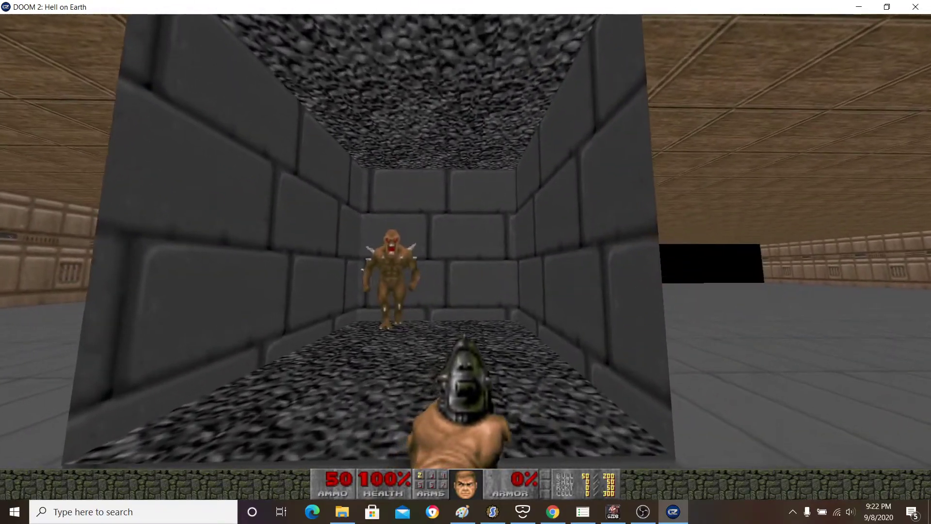
# Step: Circle the polyobject and move back from the Imp to check the portal from several angles
pyautogui.press('d')
pyautogui.press('a')
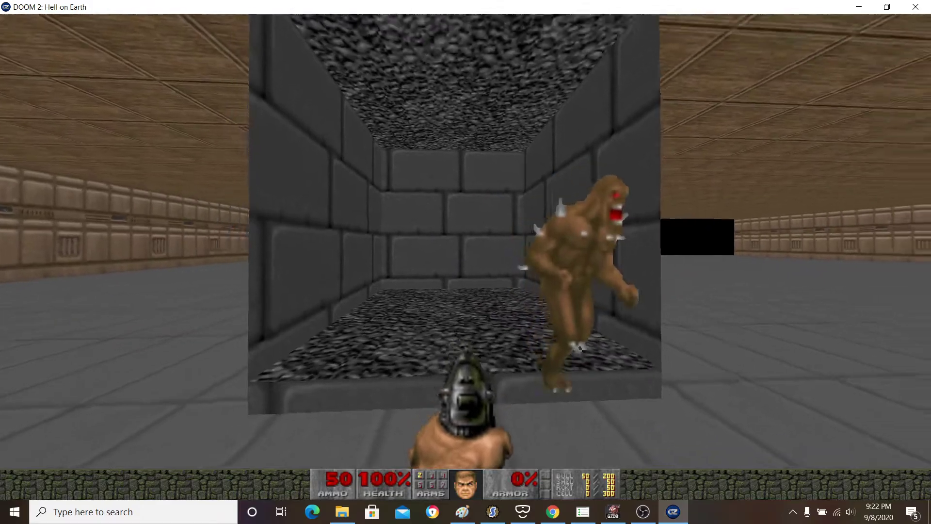
pyautogui.press('s')
pyautogui.press('d')
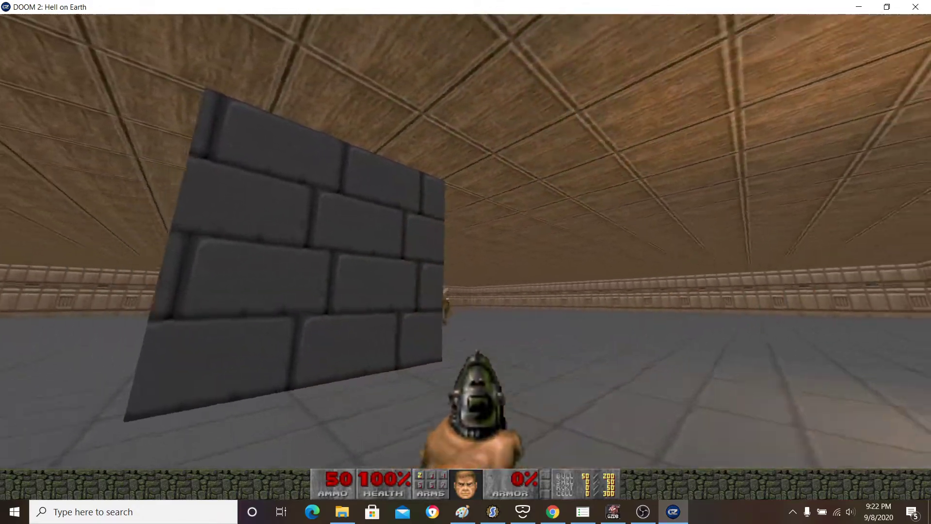
pyautogui.press('w')
pyautogui.press('s')
pyautogui.press('d')
pyautogui.press('w')
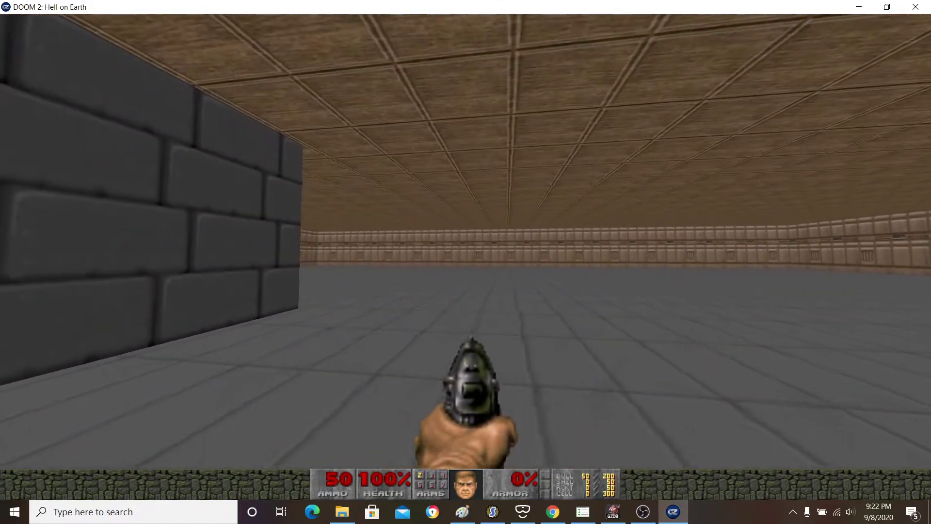
pyautogui.press('s')
pyautogui.press('a')
pyautogui.press('w')
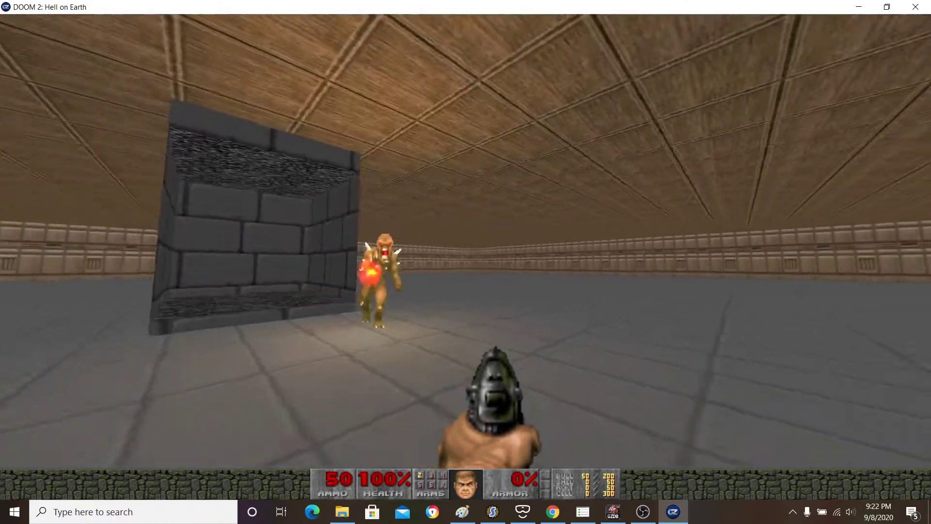
pyautogui.press('a')
pyautogui.press('d')
pyautogui.press('s')
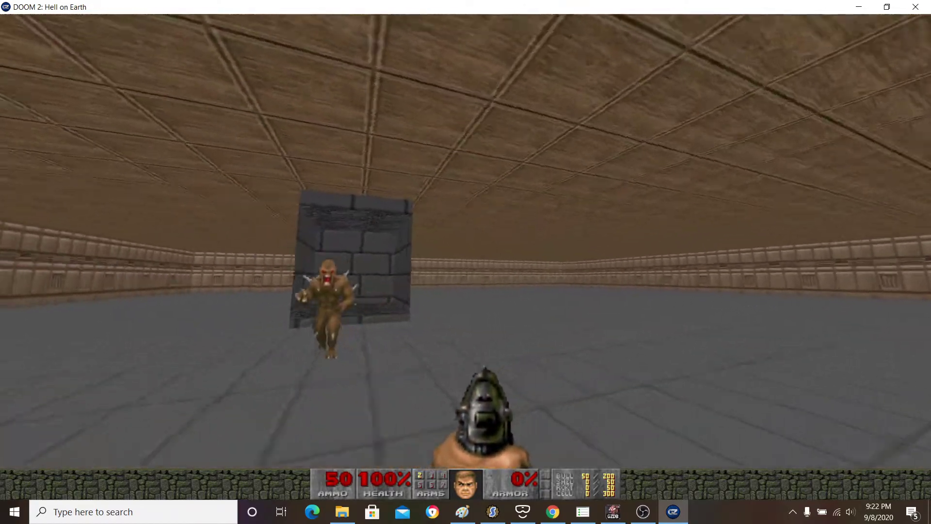
pyautogui.press('a')
# Step: Quit the map test and return to the map editor
pyautogui.press('Escape')
pyautogui.click(366, 351)
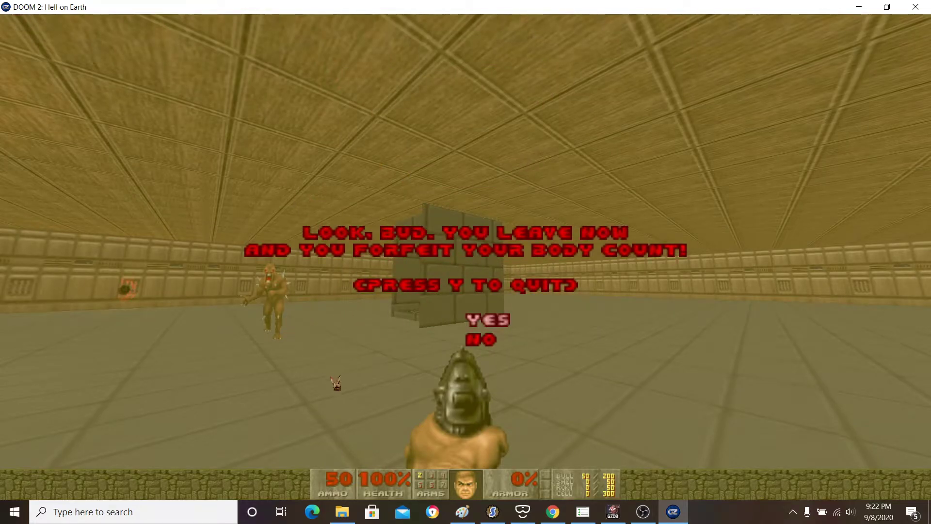
pyautogui.press('y')
# Step: Delete the Imp from the portal room in Things mode
pyautogui.scroll(-4, 358, 235)
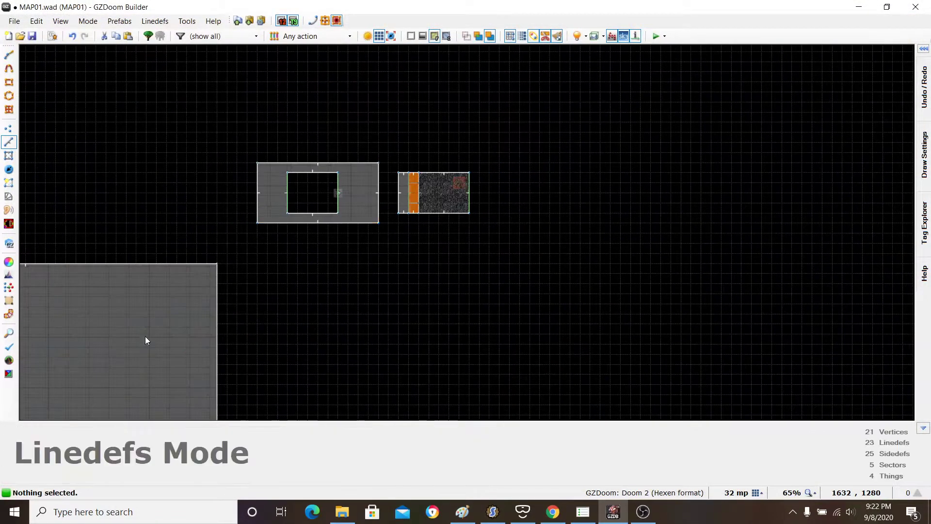
pyautogui.scroll(-2, 156, 334)
pyautogui.scroll(6, 299, 330)
pyautogui.scroll(2, 517, 136)
pyautogui.scroll(-3, 476, 292)
pyautogui.scroll(3, 459, 160)
pyautogui.scroll(-9, 497, 243)
pyautogui.scroll(13, 619, 164)
pyautogui.scroll(-2, 534, 260)
pyautogui.scroll(6, 584, 193)
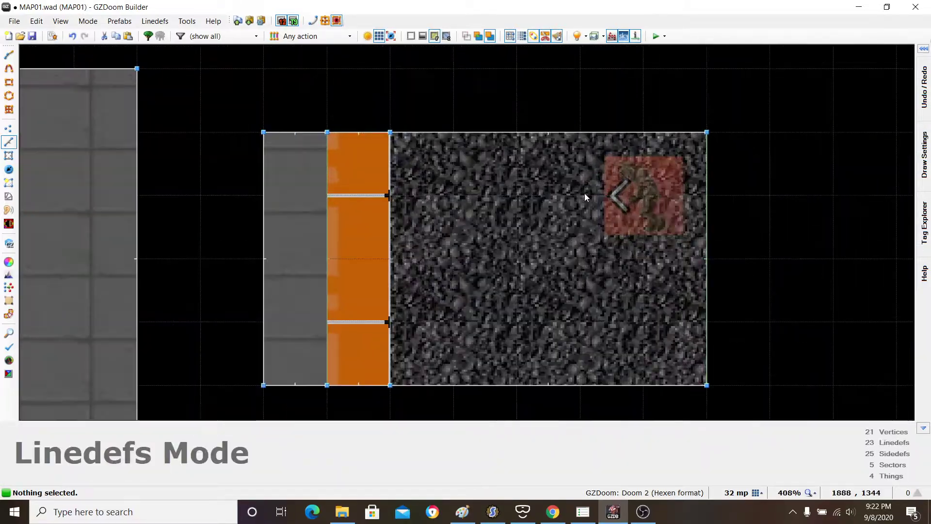
pyautogui.click(9, 169)
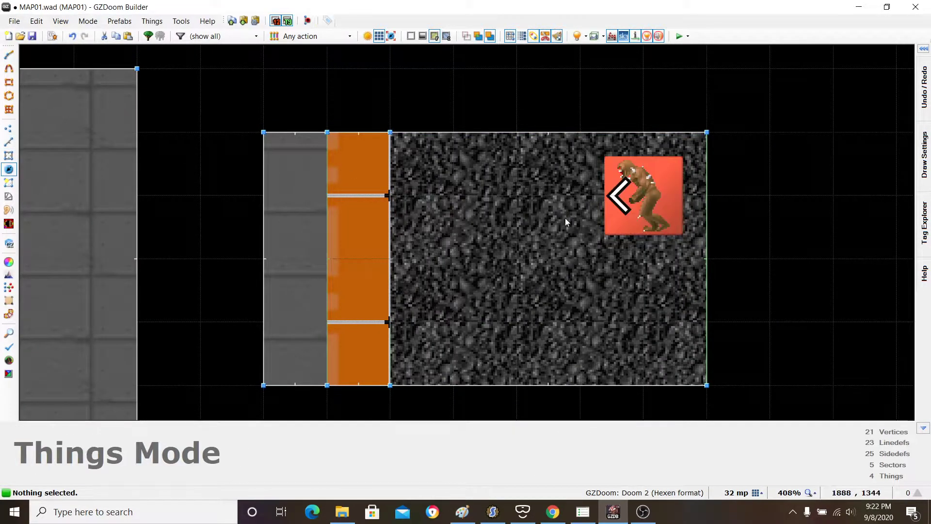
pyautogui.click(641, 191)
pyautogui.press('Delete')
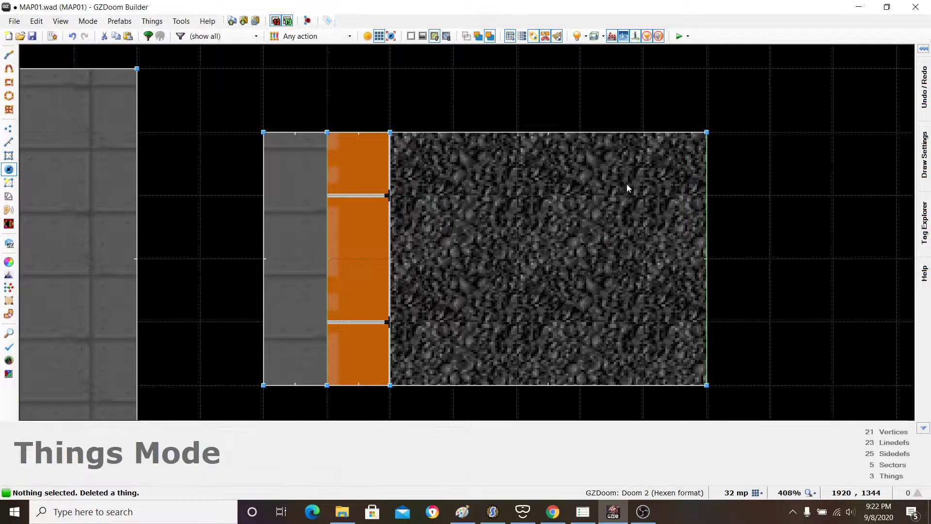
pyautogui.scroll(-9, 626, 184)
pyautogui.scroll(4, 537, 211)
pyautogui.scroll(3, 537, 211)
pyautogui.rightClick(557, 224)
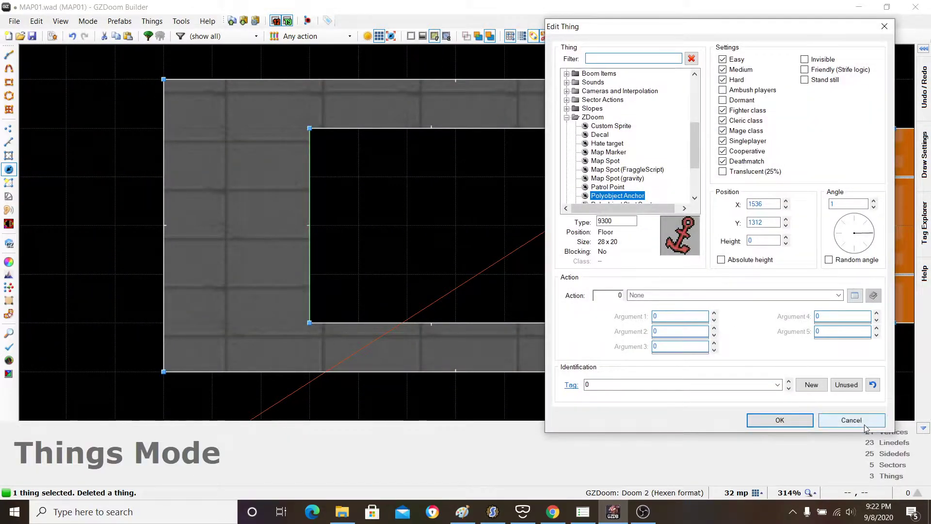
pyautogui.click(864, 422)
# Step: Change the polyobject start spot in the main room to the Polyobject Start Spot (hurts to touch) type
pyautogui.scroll(-16, 598, 207)
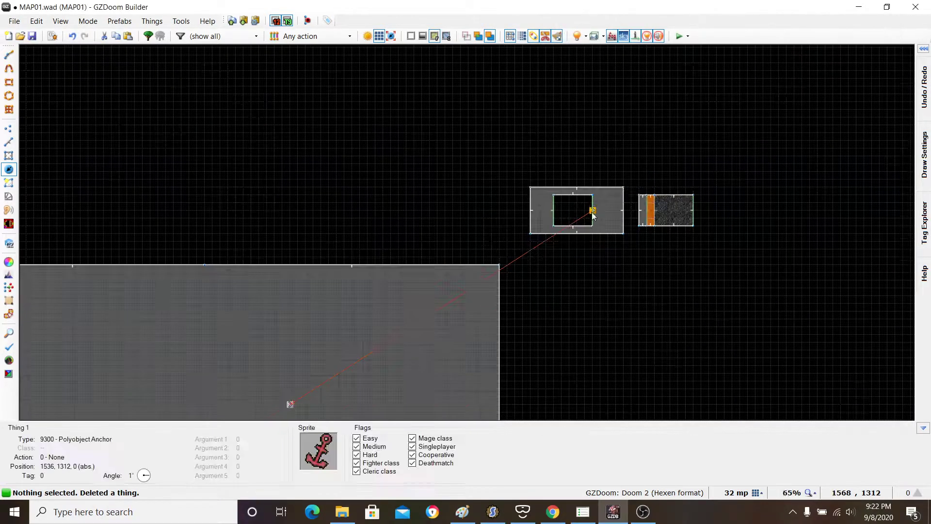
pyautogui.scroll(6, 399, 308)
pyautogui.scroll(6, 399, 309)
pyautogui.rightClick(390, 308)
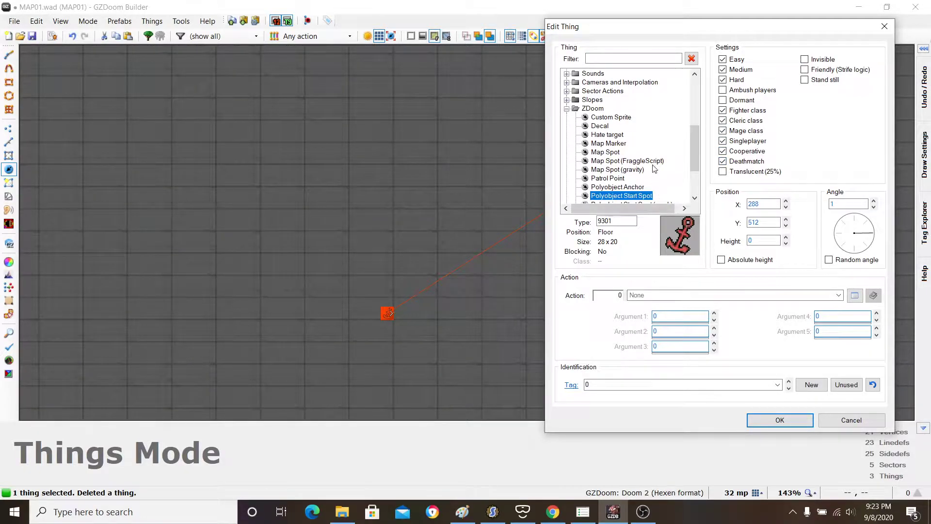
pyautogui.scroll(-1, 654, 169)
pyautogui.click(667, 188)
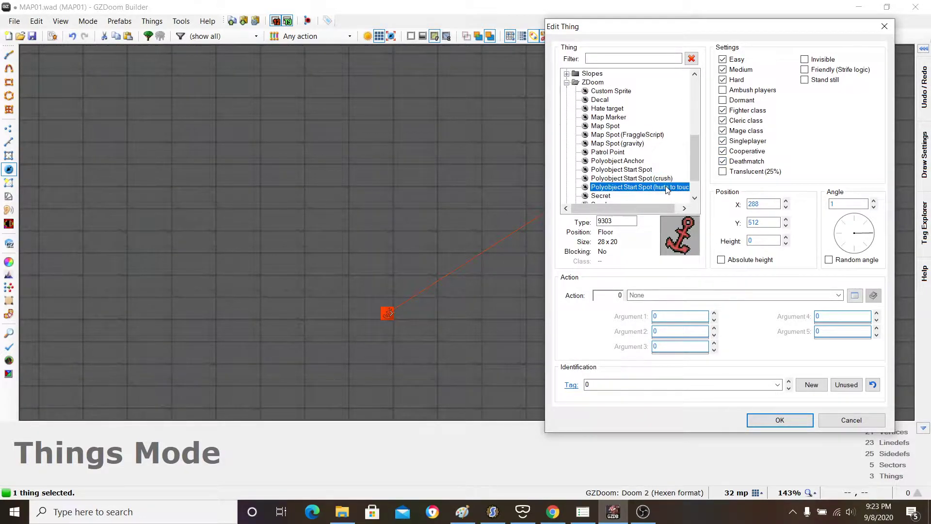
pyautogui.click(779, 420)
pyautogui.scroll(-4, 481, 292)
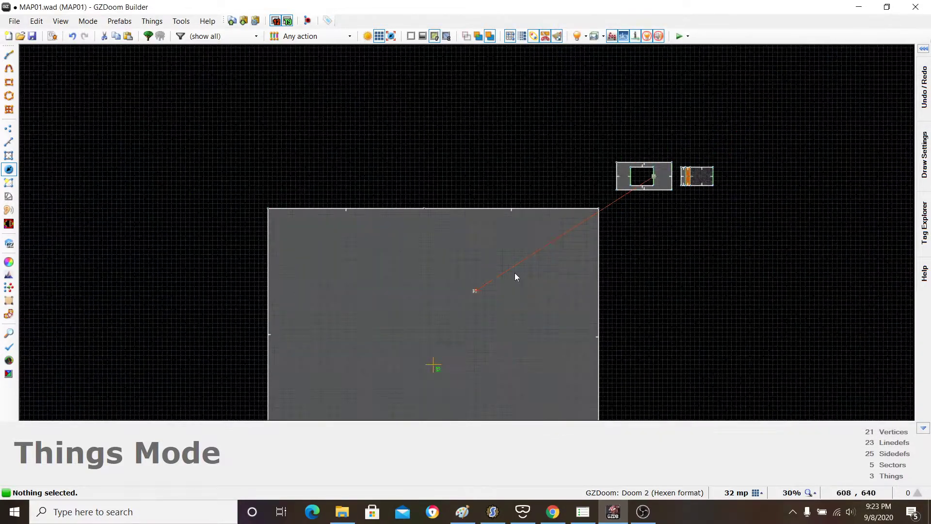
pyautogui.scroll(4, 491, 298)
pyautogui.scroll(-5, 419, 328)
pyautogui.scroll(4, 548, 200)
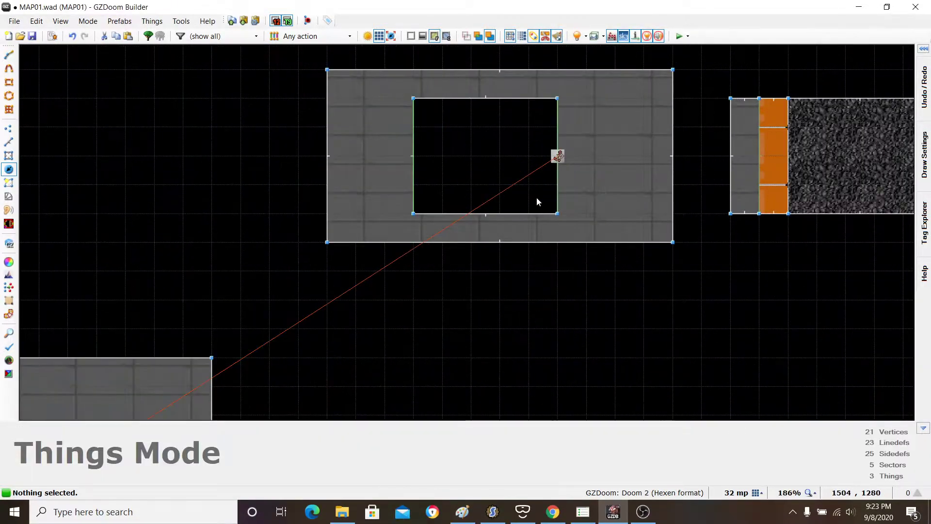
pyautogui.scroll(-3, 631, 181)
pyautogui.scroll(5, 625, 183)
pyautogui.scroll(-5, 615, 191)
pyautogui.scroll(6, 620, 183)
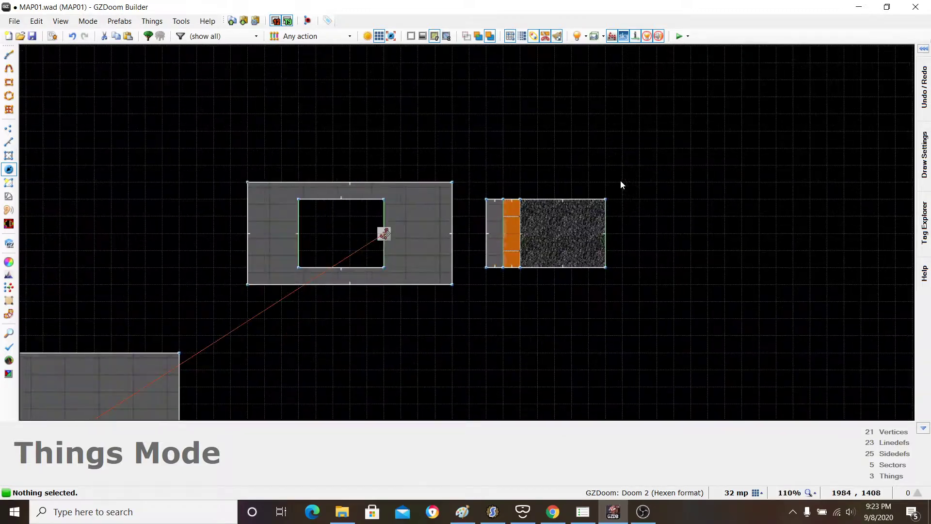
pyautogui.press('v')
pyautogui.press('l')
pyautogui.scroll(-2, 630, 216)
pyautogui.scroll(5, 649, 153)
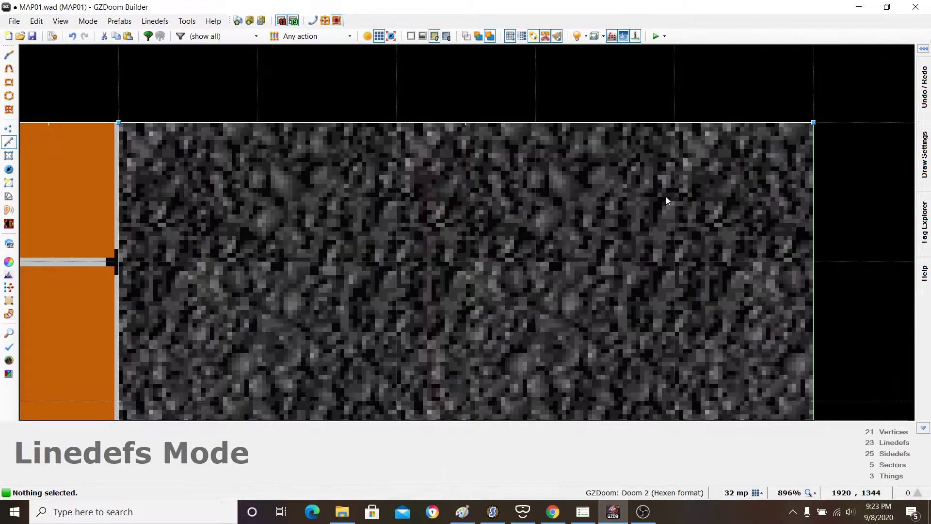
pyautogui.scroll(-4, 674, 200)
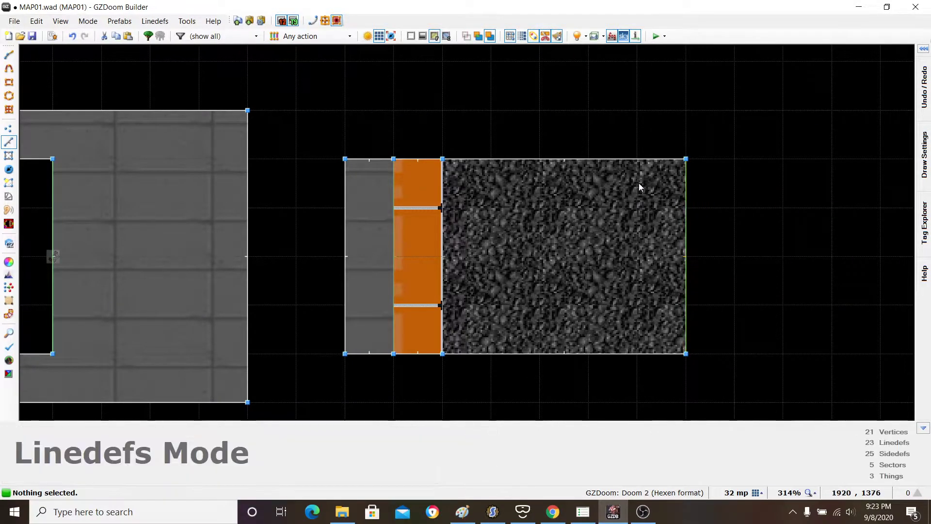
pyautogui.scroll(3, 638, 183)
pyautogui.press('d')
pyautogui.click(533, 236)
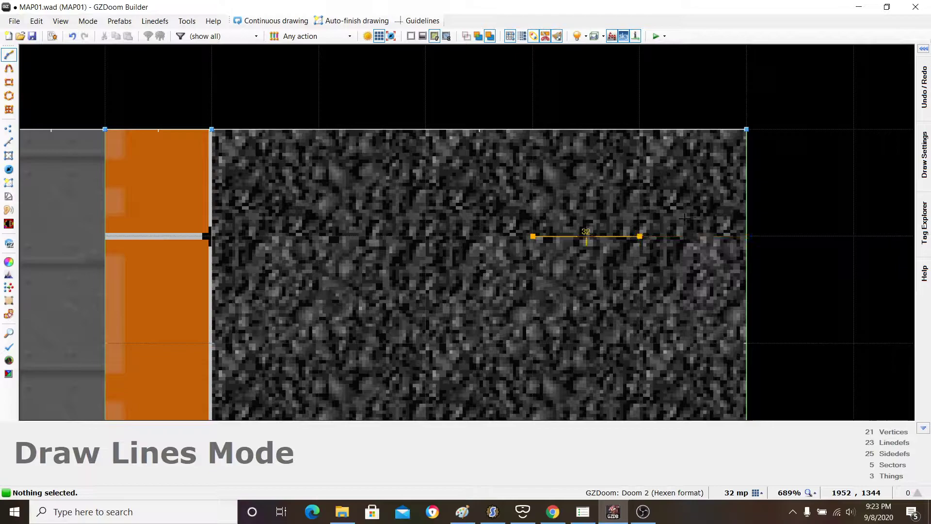
pyautogui.click(640, 236)
pyautogui.click(550, 228)
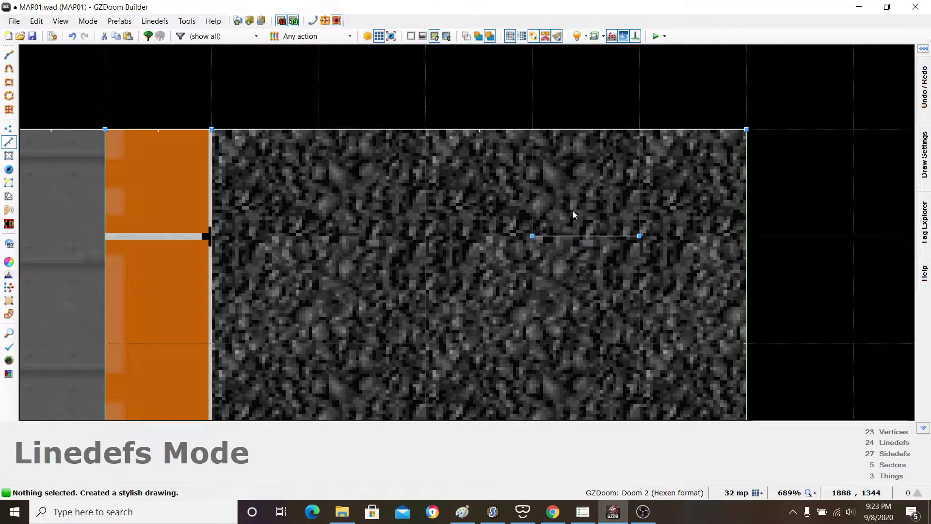
pyautogui.hotkey('ctrl', 'z')
pyautogui.click(9, 128)
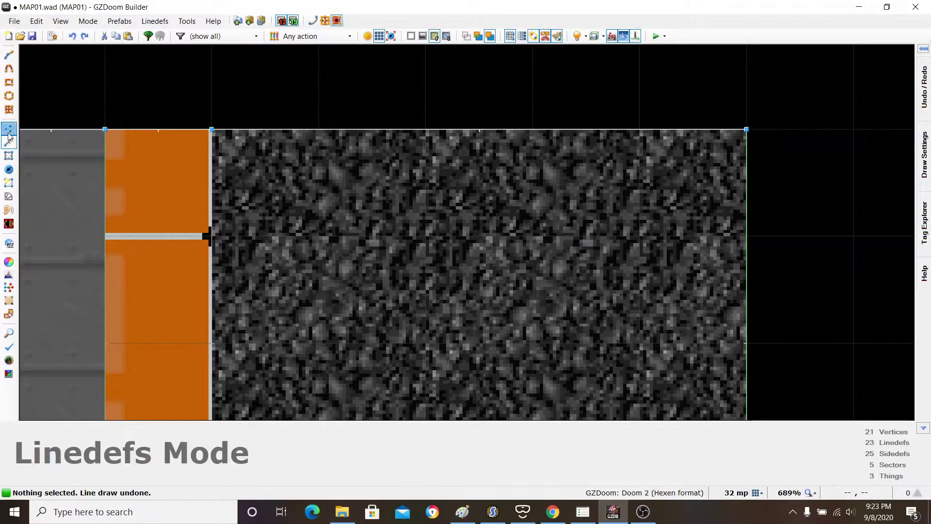
pyautogui.scroll(-5, 522, 121)
pyautogui.scroll(2, 557, 262)
pyautogui.rightClick(535, 277)
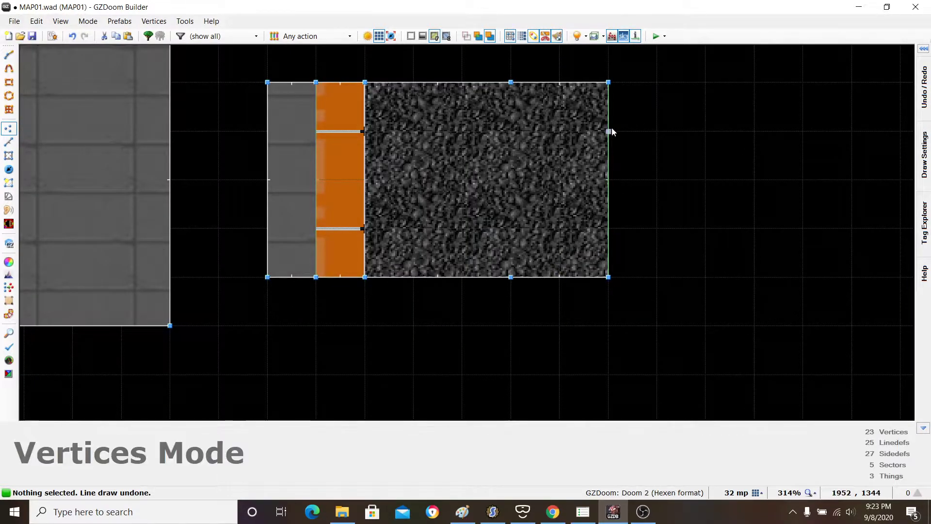
pyautogui.click(8, 142)
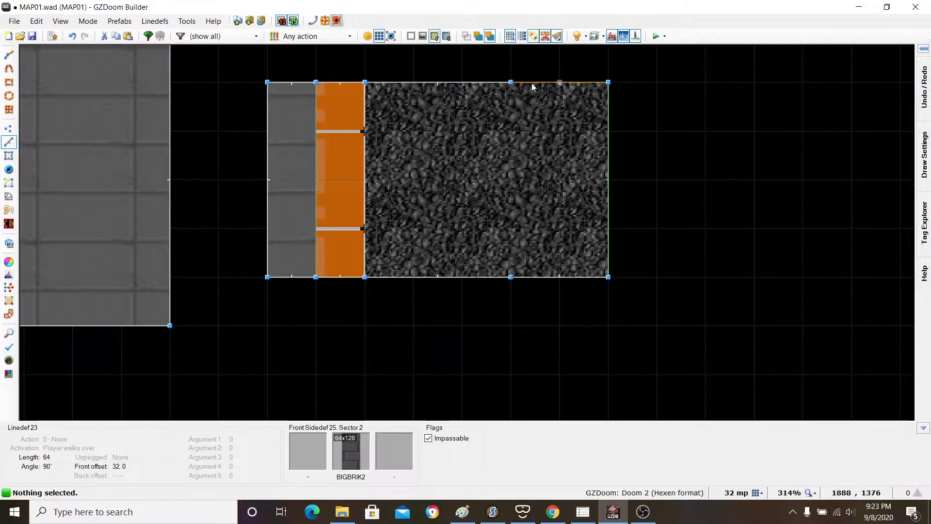
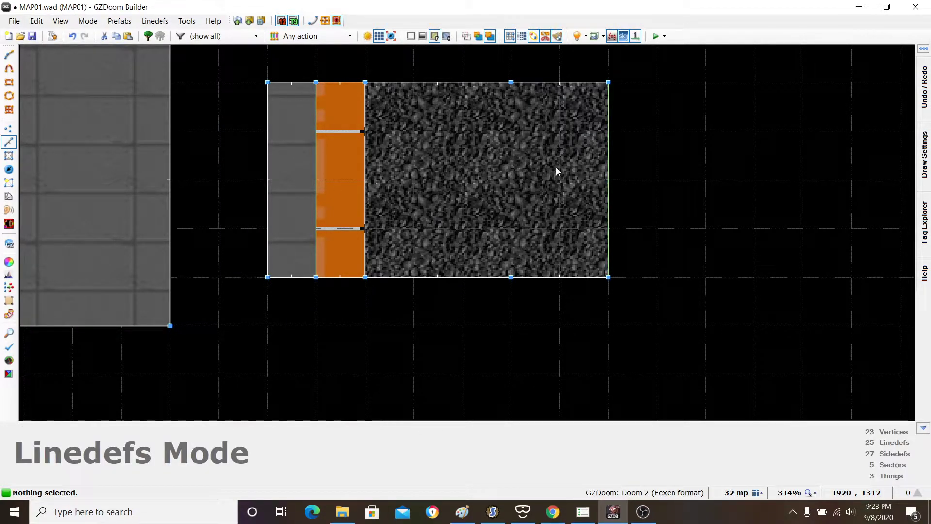
pyautogui.hotkey('ctrl', 'z')
# Step: Move the Player 1 start from the large room to X 1888, Y 1312 in the rock-floored portal room and set its angle to 180
pyautogui.scroll(-11, 359, 194)
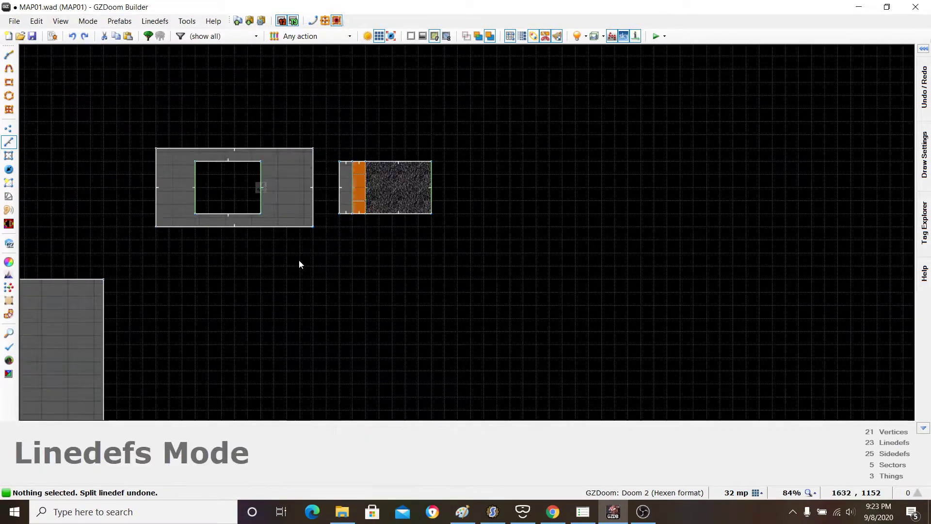
pyautogui.scroll(6, 156, 334)
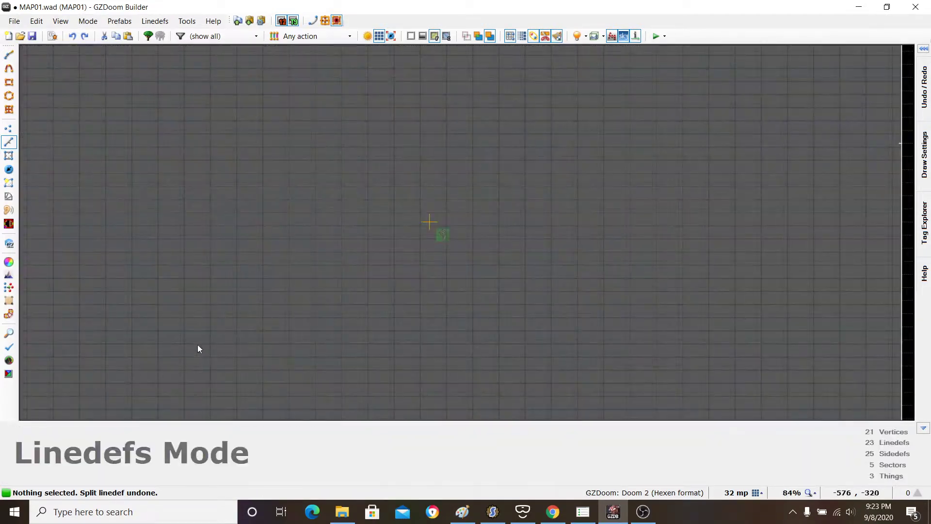
pyautogui.click(8, 167)
pyautogui.moveTo(440, 239); pyautogui.dragTo(482, 321, button='right')
pyautogui.scroll(-8, 426, 330)
pyautogui.scroll(4, 480, 308)
pyautogui.scroll(8, 487, 316)
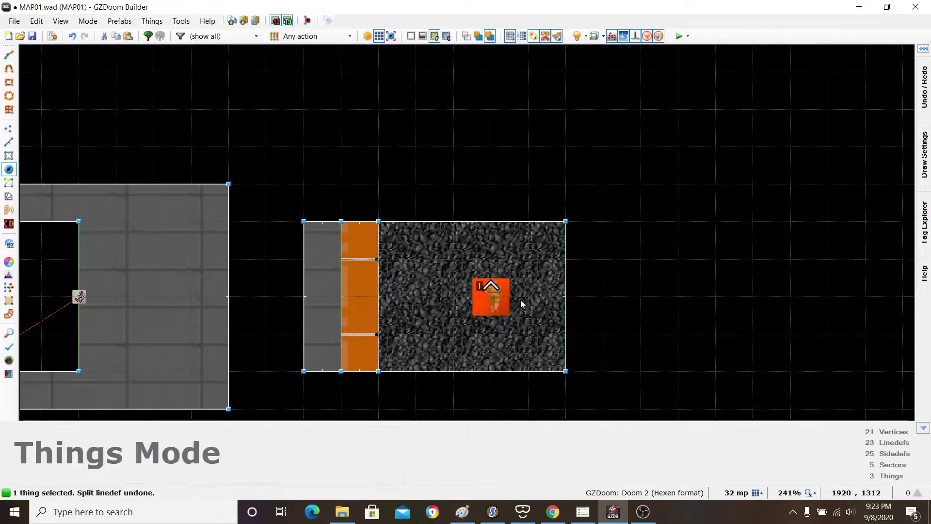
pyautogui.rightClick(489, 295)
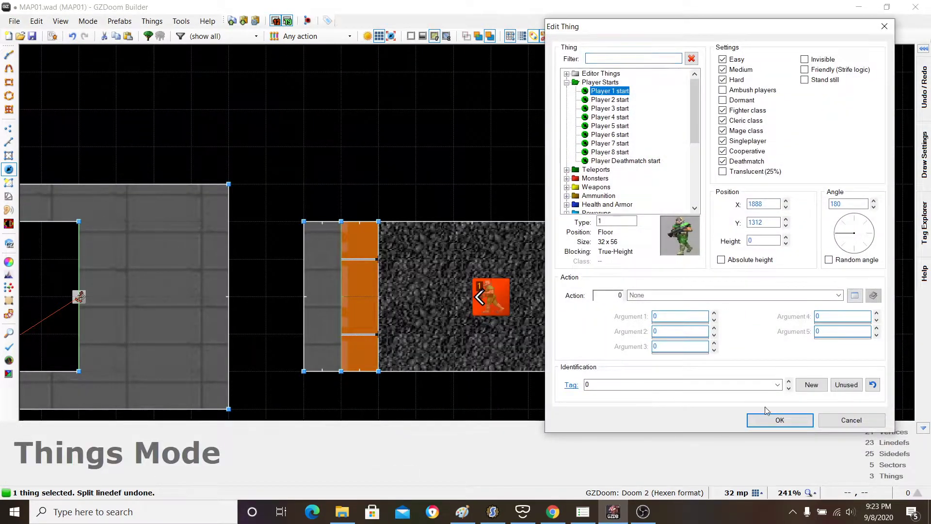
pyautogui.click(779, 419)
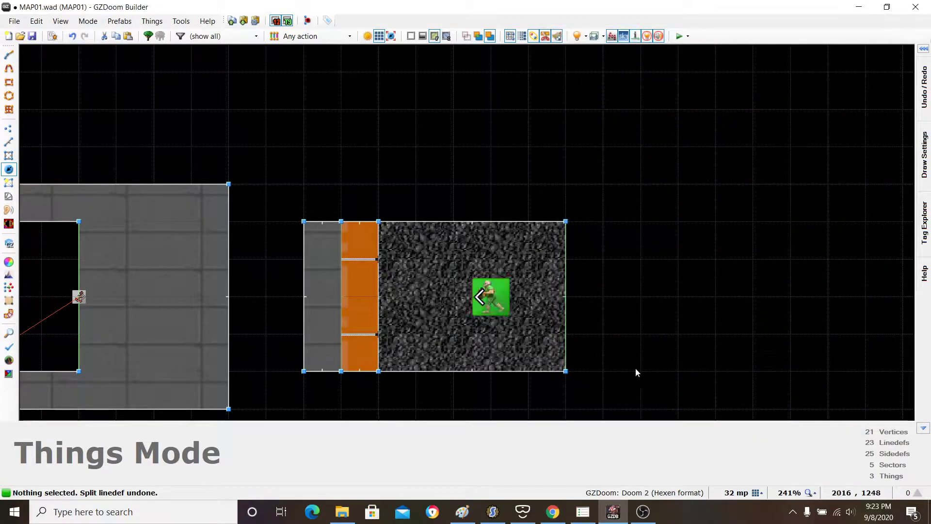
# Step: Draw a 64 by 64 square of linedefs around the player start in the portal room
pyautogui.scroll(3, 630, 364)
pyautogui.click(8, 142)
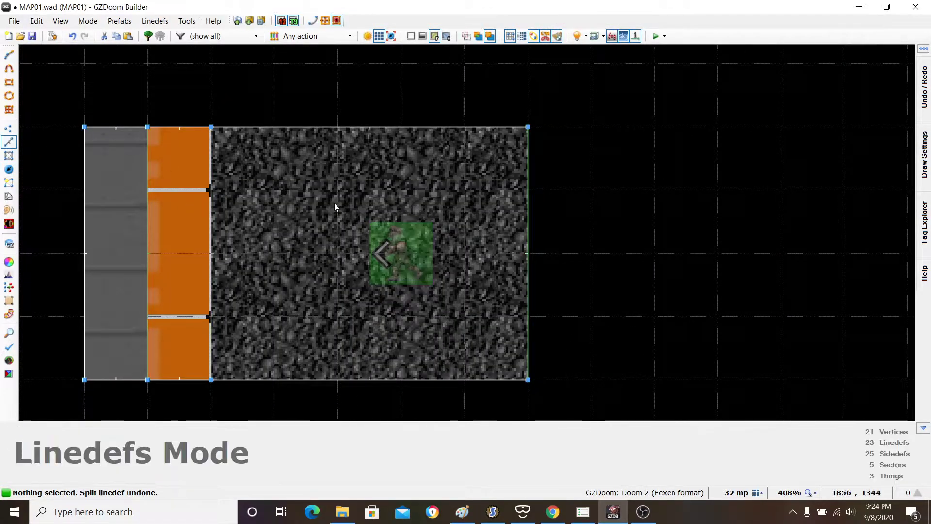
pyautogui.scroll(2, 330, 206)
pyautogui.press('d')
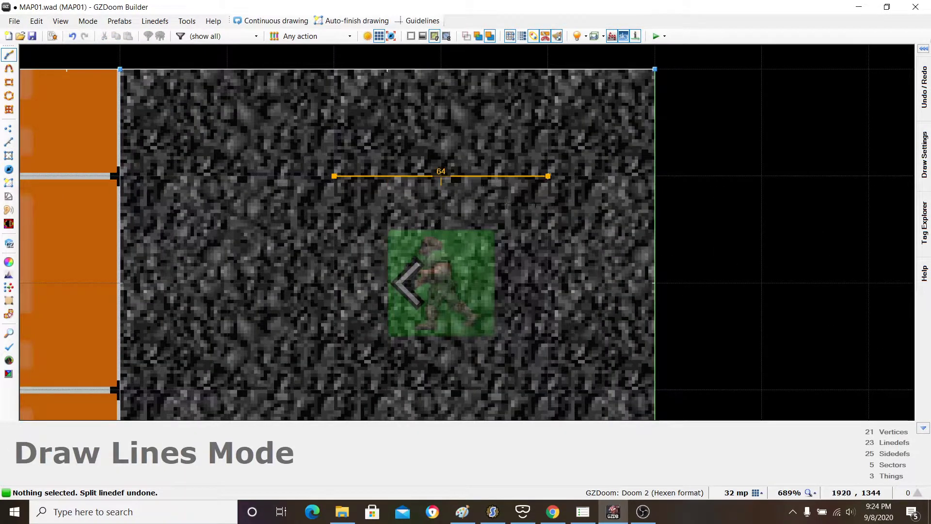
pyautogui.click(548, 389)
pyautogui.click(334, 389)
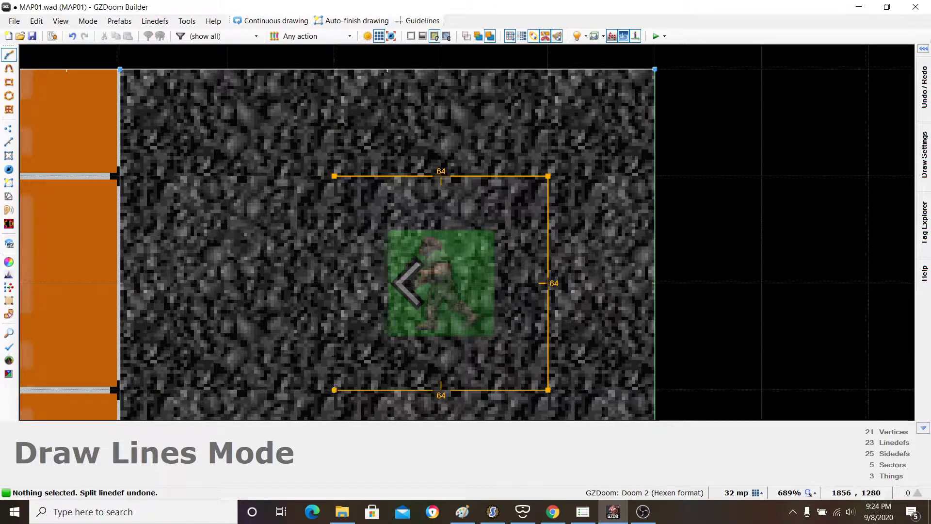
pyautogui.click(334, 204)
# Step: Set the grid to 4 mp and move the square's four sides inward to make it 32 by 32 around the player start
pyautogui.click(756, 492)
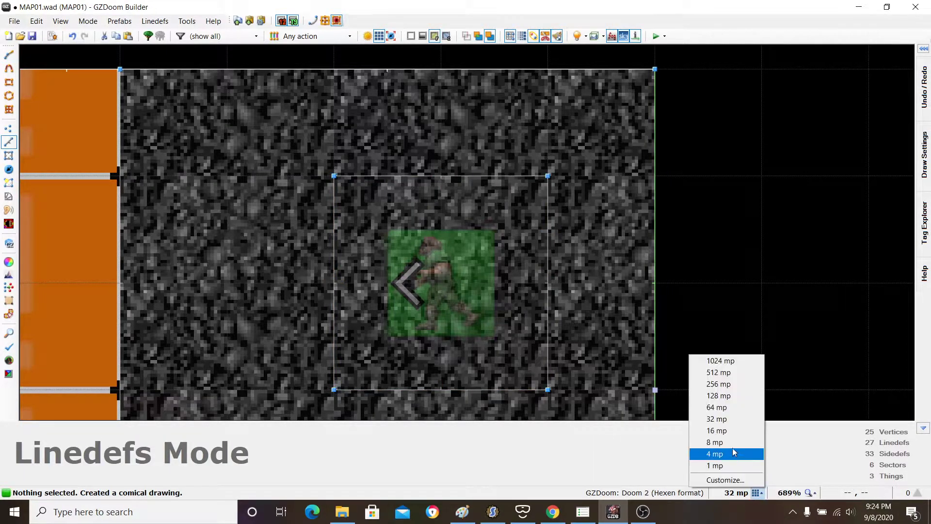
pyautogui.click(734, 453)
pyautogui.moveTo(447, 187); pyautogui.dragTo(457, 222)
pyautogui.moveTo(546, 268); pyautogui.dragTo(497, 265)
pyautogui.moveTo(441, 390); pyautogui.dragTo(446, 336)
pyautogui.moveTo(333, 285); pyautogui.dragTo(387, 280)
pyautogui.scroll(-1, 581, 246)
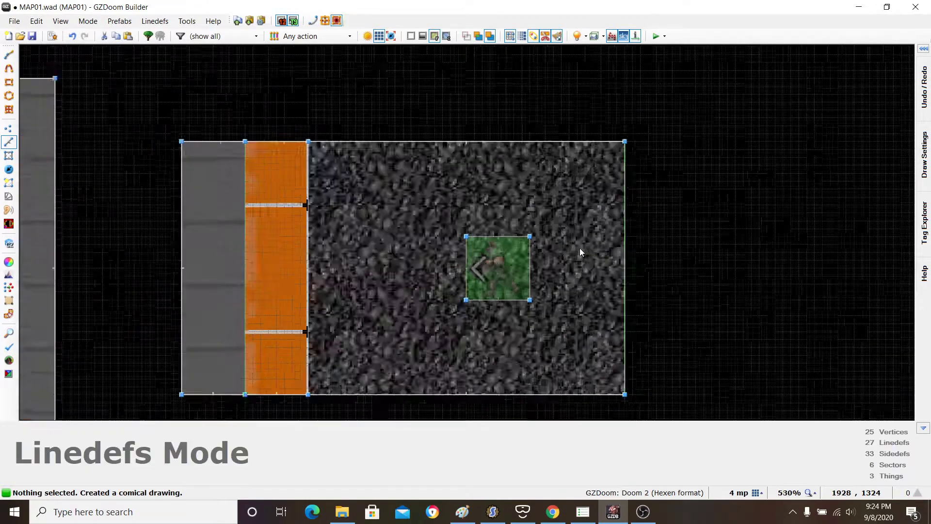
# Step: Make the square's four linedefs impassable and assign them the Polyobject Move (* 8) action
pyautogui.scroll(2, 519, 233)
pyautogui.click(500, 229)
pyautogui.click(547, 202)
pyautogui.click(632, 275)
pyautogui.click(580, 341)
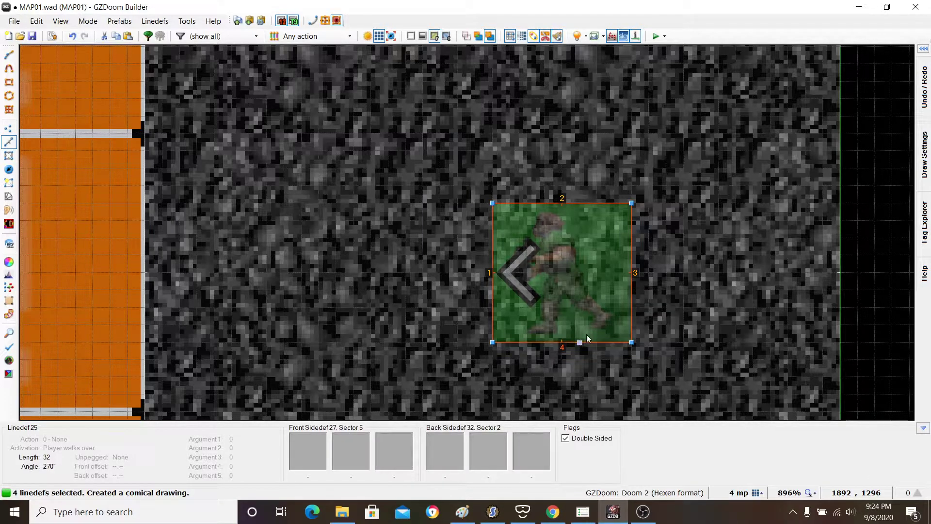
pyautogui.rightClick(580, 342)
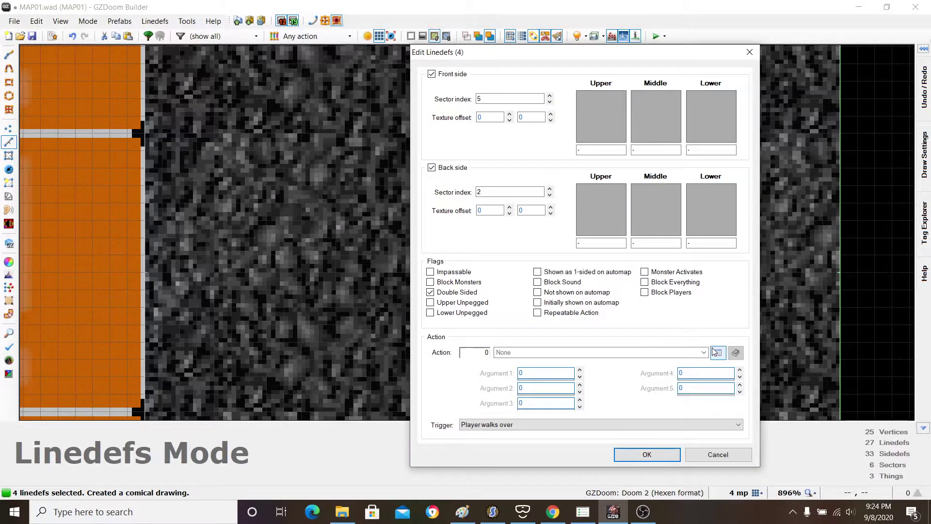
pyautogui.click(718, 353)
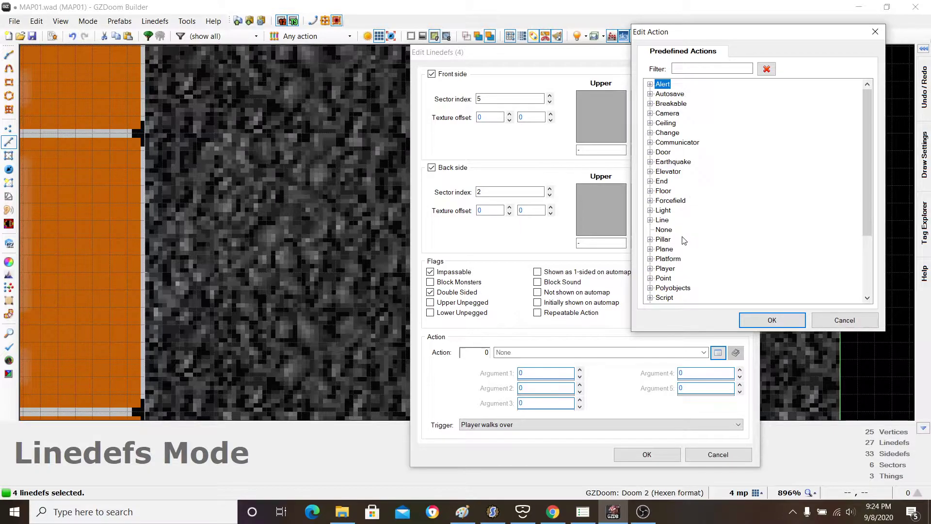
pyautogui.scroll(-2, 684, 241)
pyautogui.click(650, 229)
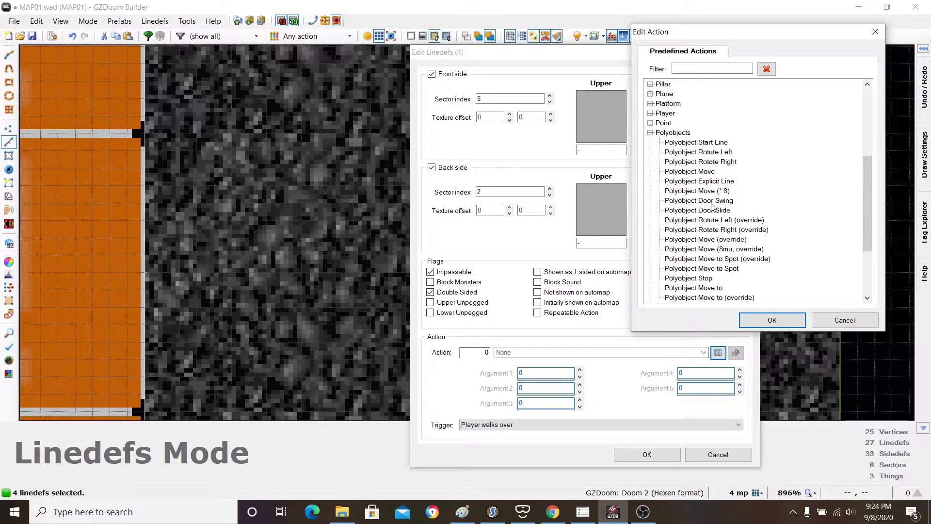
pyautogui.click(704, 194)
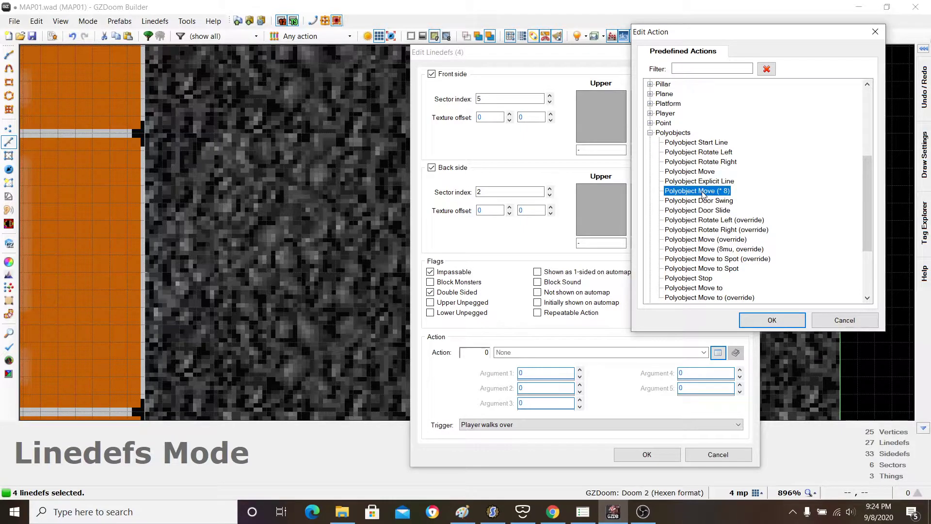
pyautogui.doubleClick(704, 191)
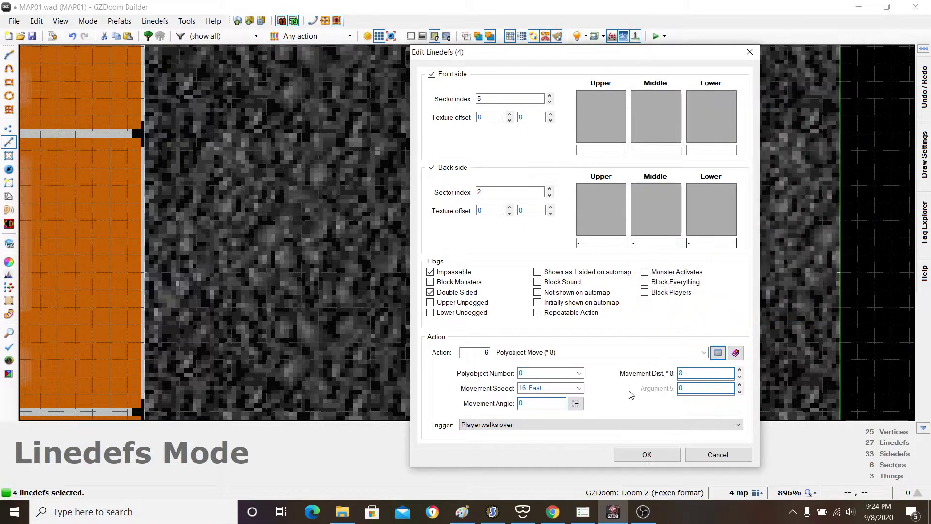
# Step: Set polyobject number 1 and movement angle 128 for the four linedefs' action
pyautogui.click(581, 377)
pyautogui.click(565, 391)
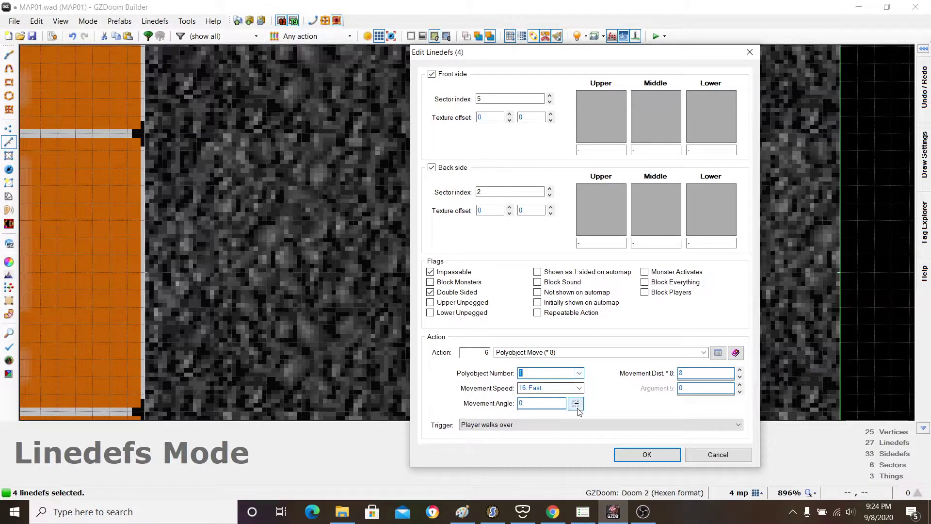
pyautogui.click(576, 404)
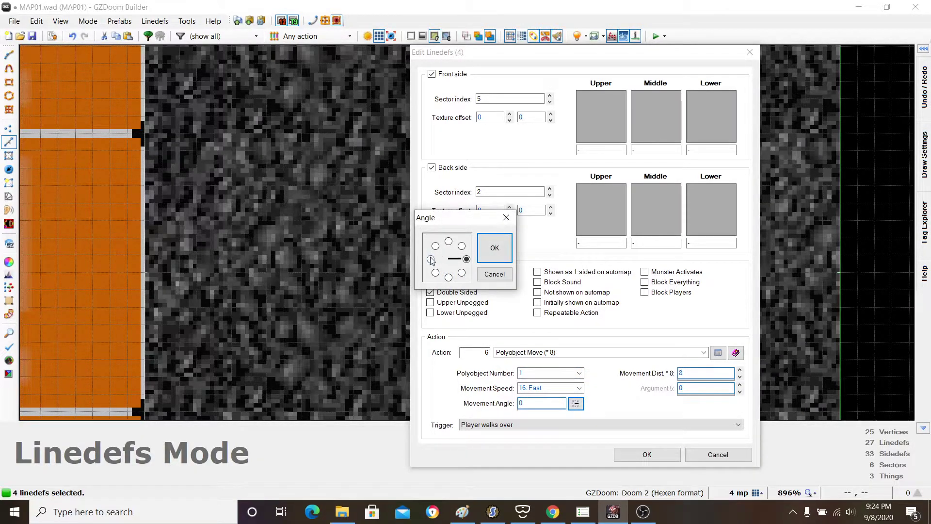
pyautogui.click(494, 249)
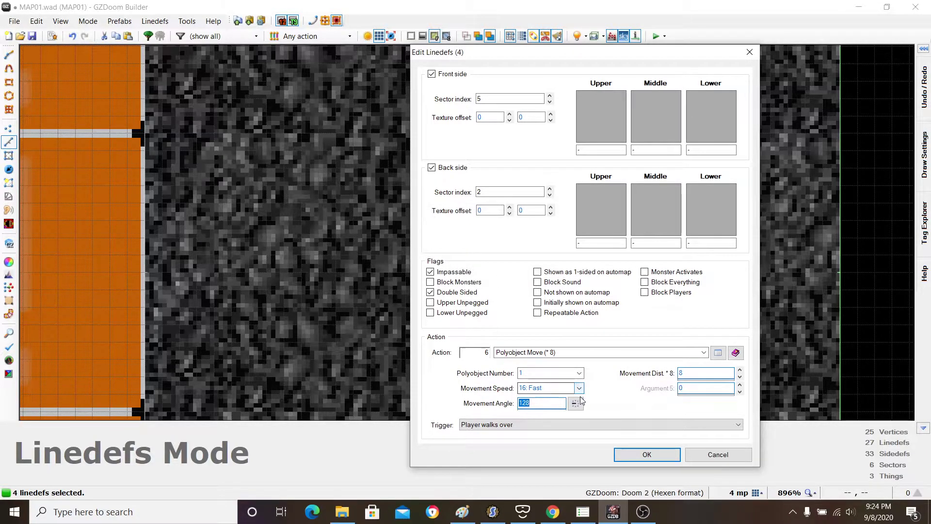
pyautogui.click(579, 372)
pyautogui.click(584, 391)
pyautogui.click(714, 373)
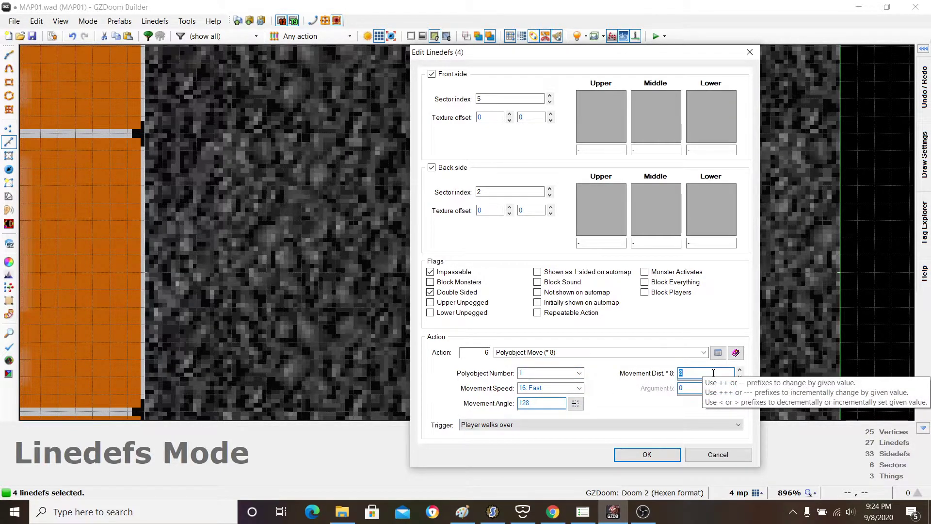
pyautogui.click(646, 454)
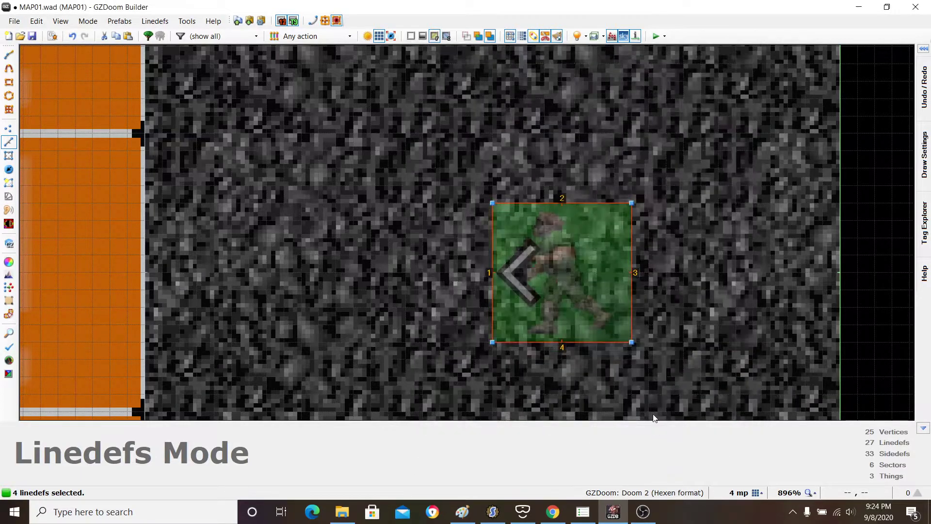
# Step: Set the movement angle of the square's east linedef to 0
pyautogui.click(623, 254)
pyautogui.rightClick(612, 264)
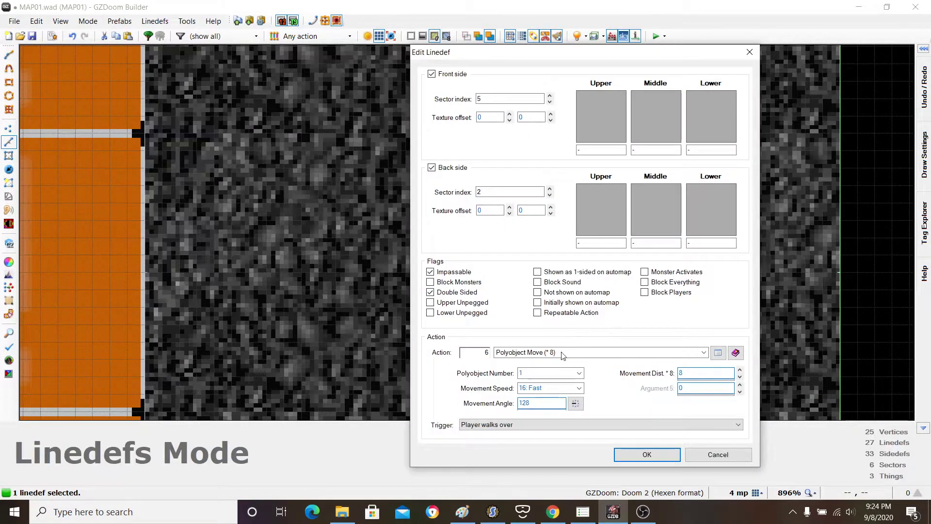
pyautogui.click(575, 403)
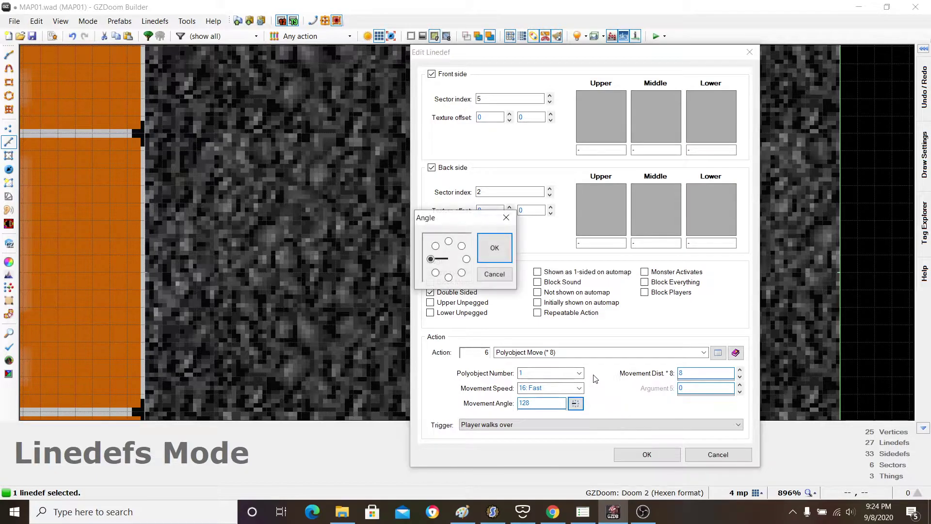
pyautogui.doubleClick(466, 260)
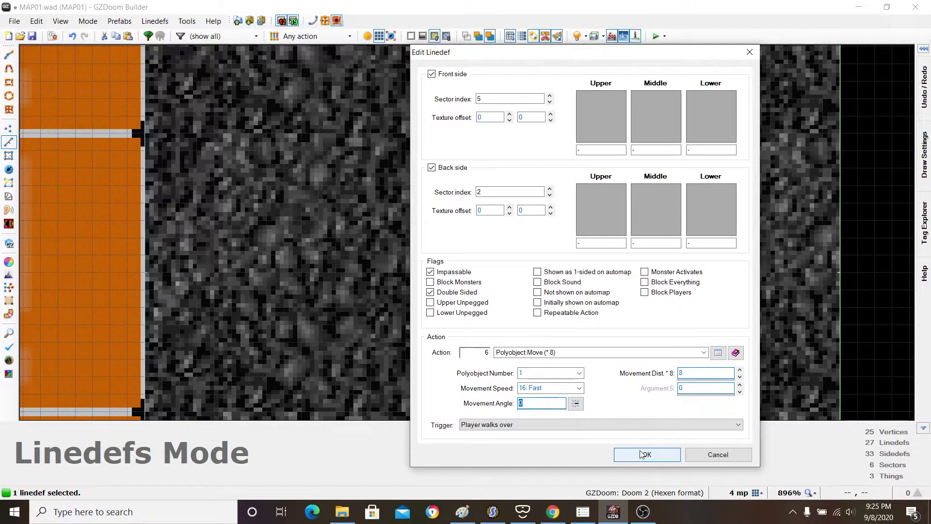
pyautogui.click(644, 454)
# Step: Choose new movement angles for the Polyobject Move action of the square's south and north linedefs
pyautogui.click(586, 345)
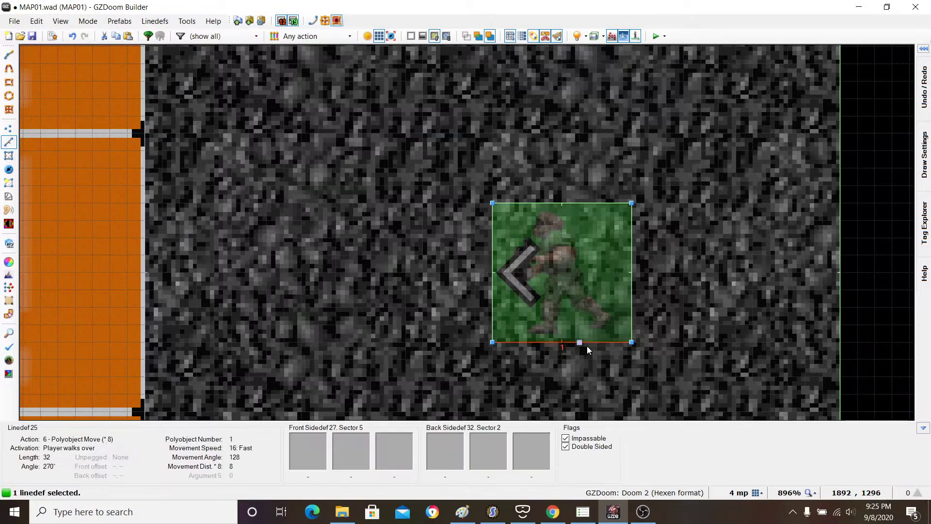
pyautogui.rightClick(587, 345)
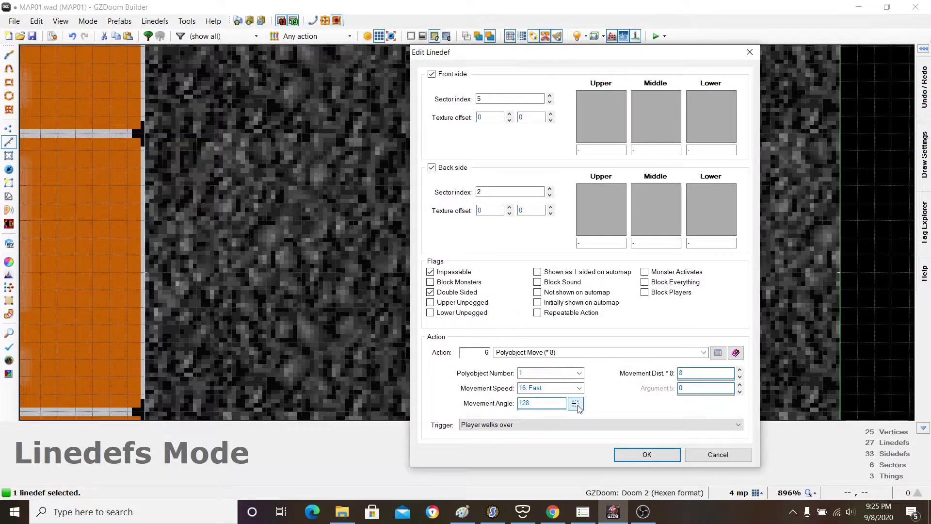
pyautogui.click(576, 405)
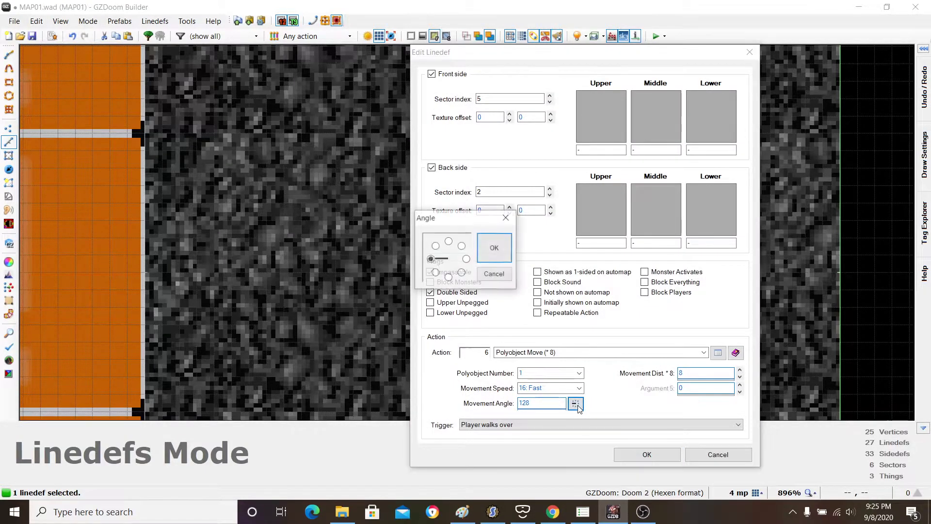
pyautogui.click(490, 257)
pyautogui.click(643, 453)
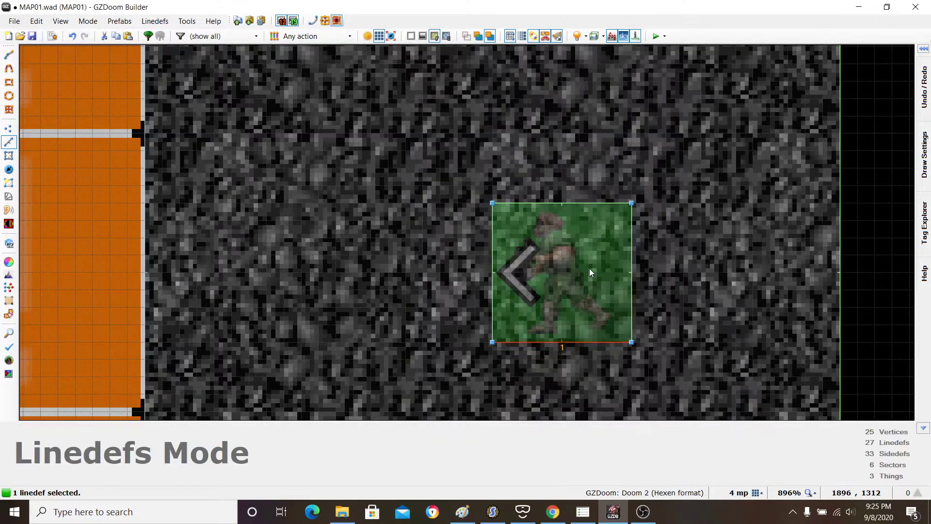
pyautogui.rightClick(592, 212)
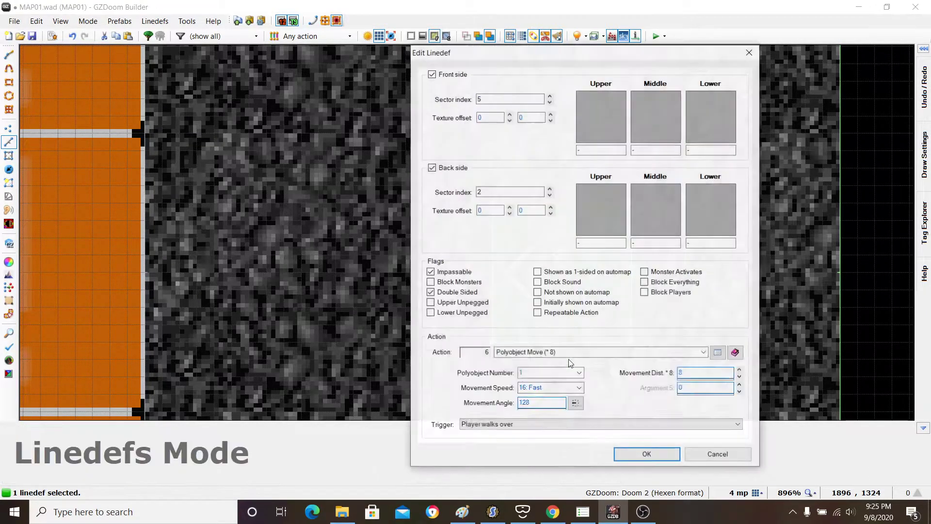
pyautogui.click(575, 403)
pyautogui.click(494, 248)
pyautogui.click(647, 454)
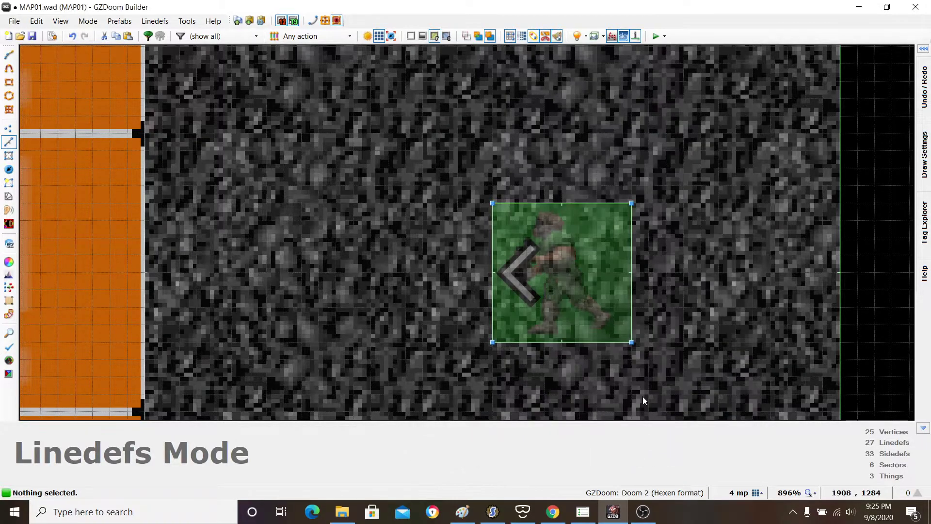
# Step: Test-run the map, walk the player forward against the square's walk-over lines, and quit back to the editor
pyautogui.scroll(-7, 643, 404)
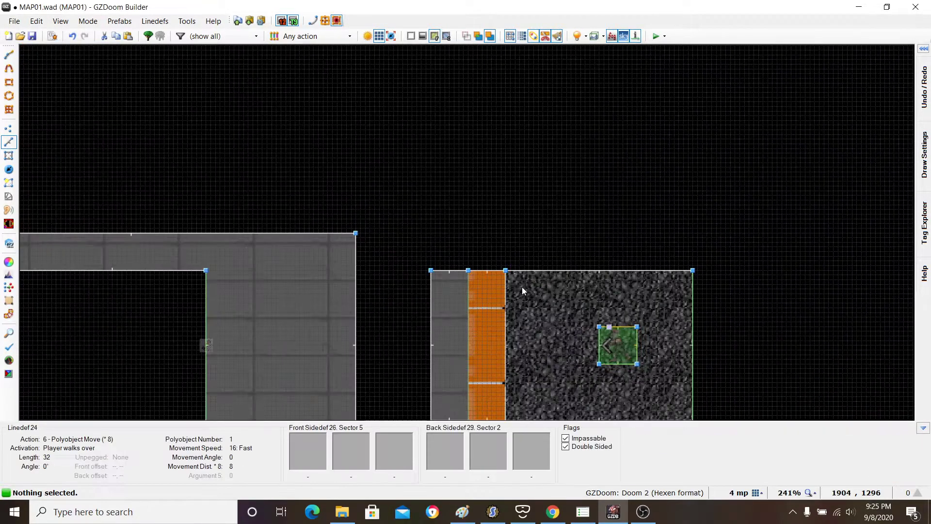
pyautogui.click(32, 36)
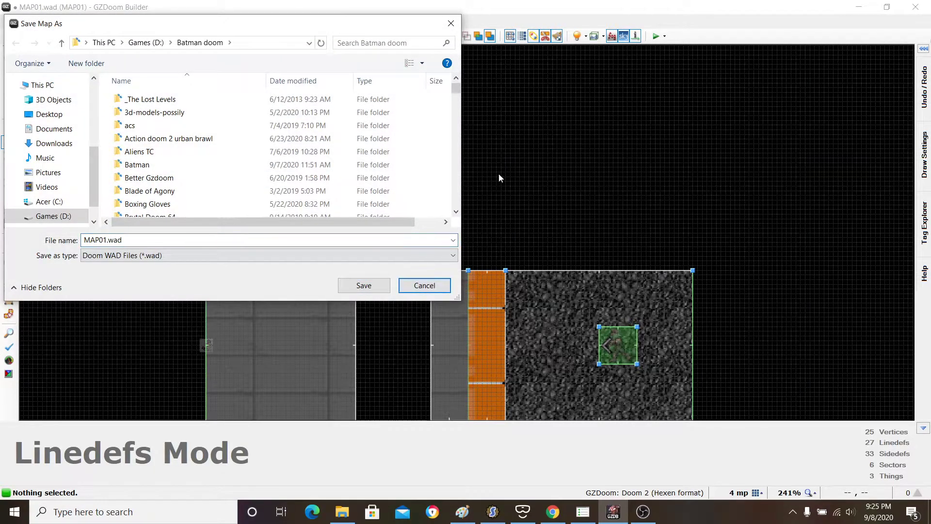
pyautogui.click(424, 285)
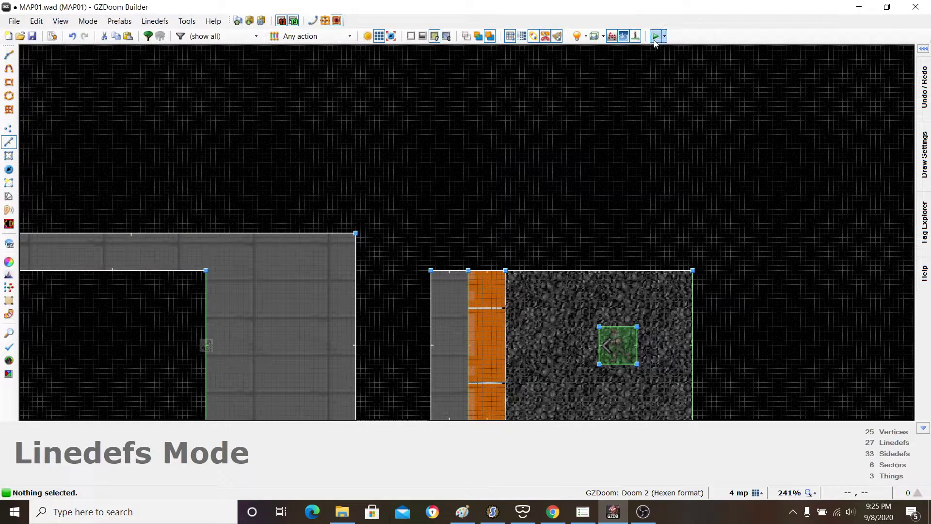
pyautogui.click(654, 37)
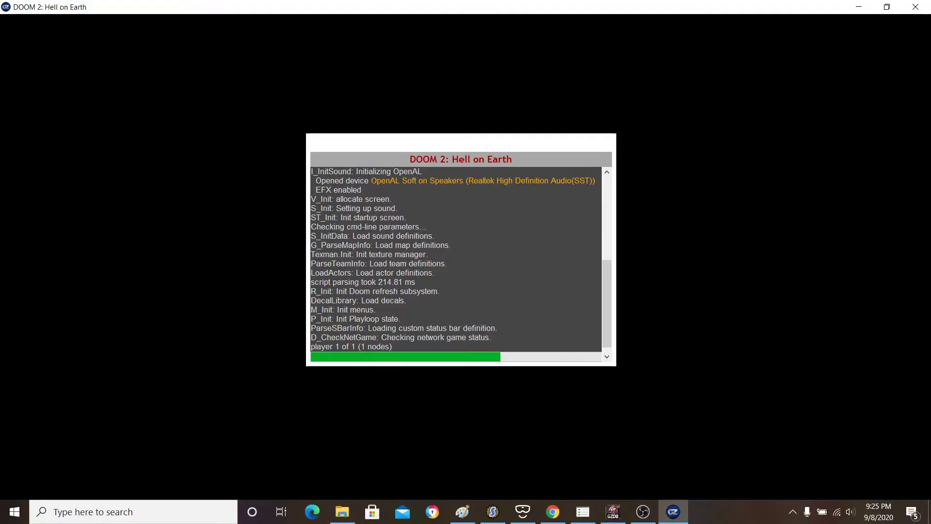
pyautogui.press('w')
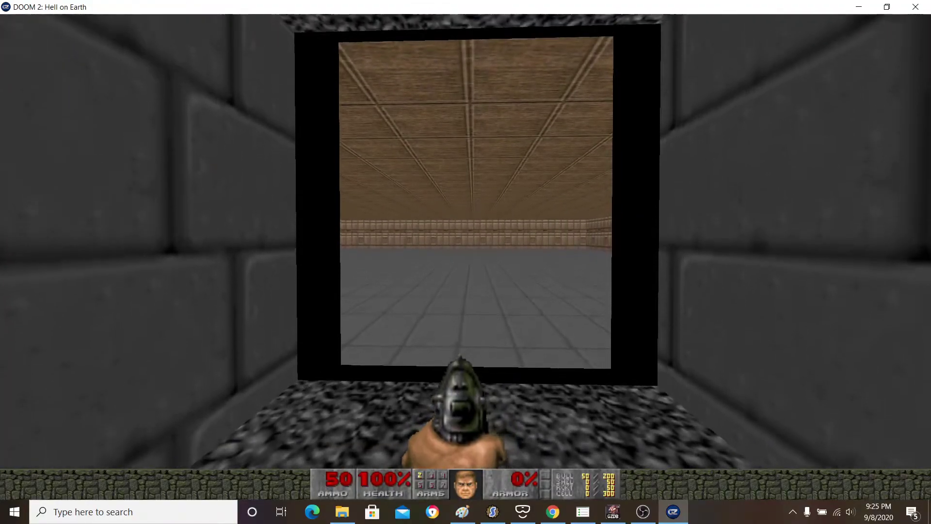
pyautogui.press('Escape')
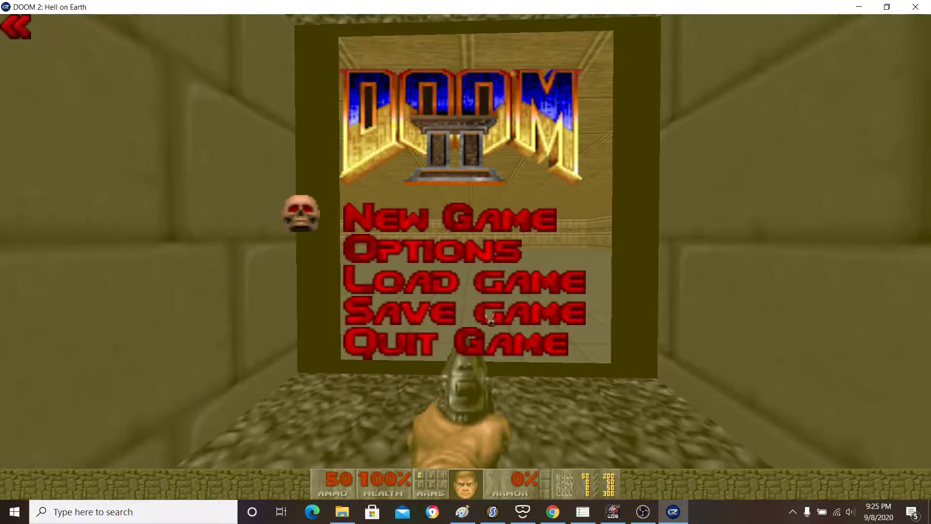
pyautogui.click(456, 349)
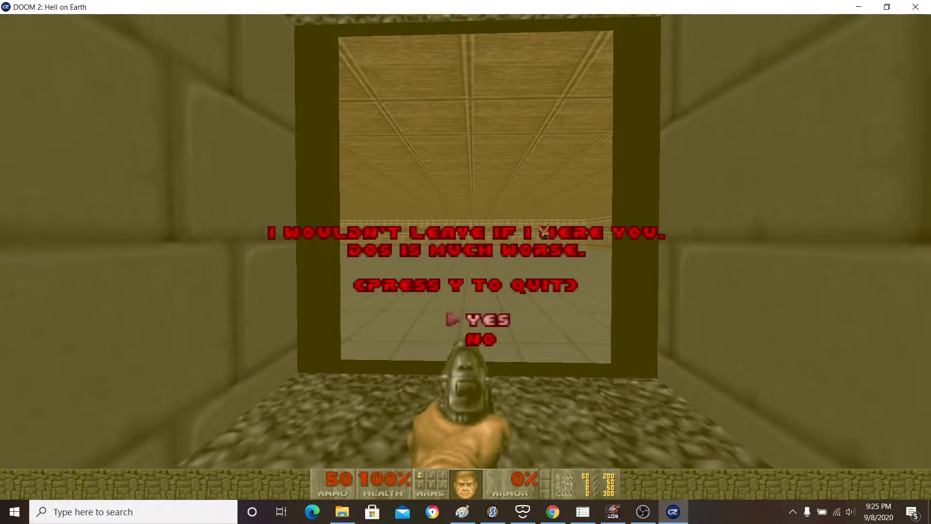
pyautogui.press('y')
# Step: Set the trigger of the square's four Polyobject Move linedefs to Player bumps
pyautogui.doubleClick(607, 256)
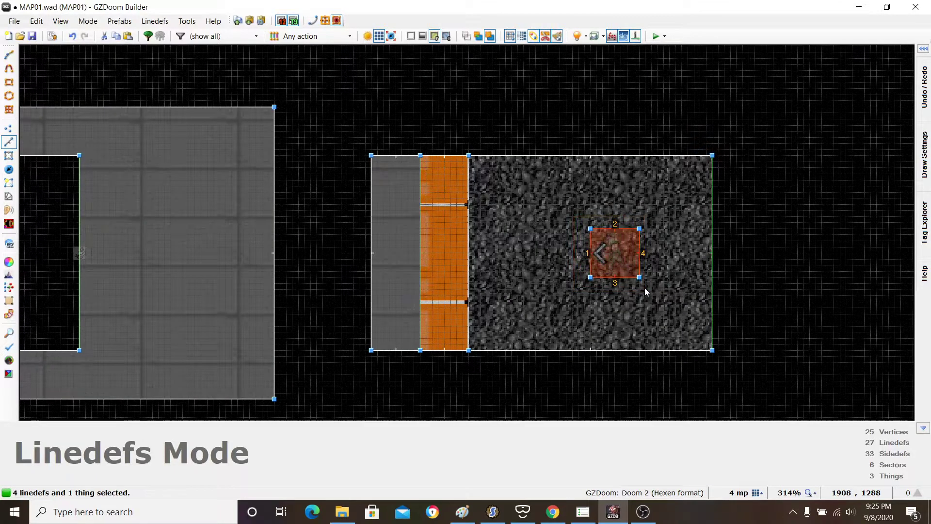
pyautogui.rightClick(644, 275)
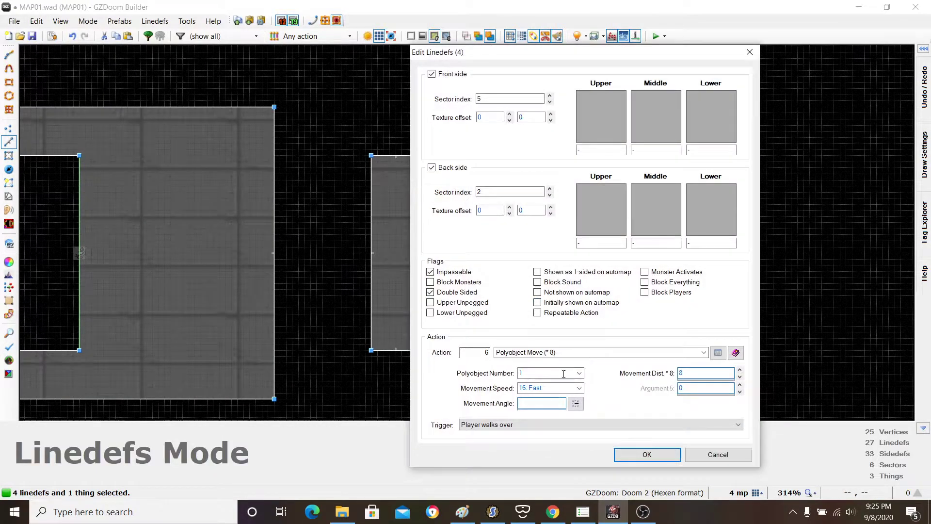
pyautogui.click(546, 424)
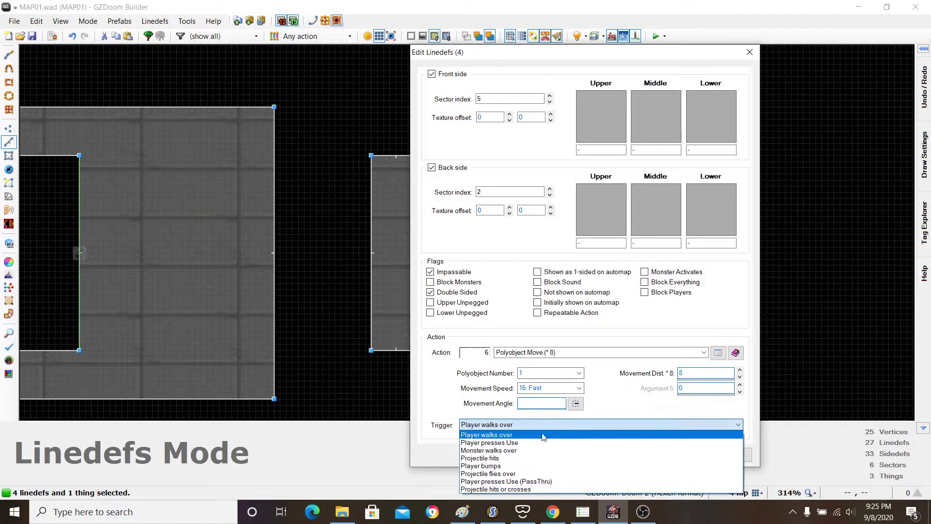
pyautogui.click(515, 466)
pyautogui.click(623, 455)
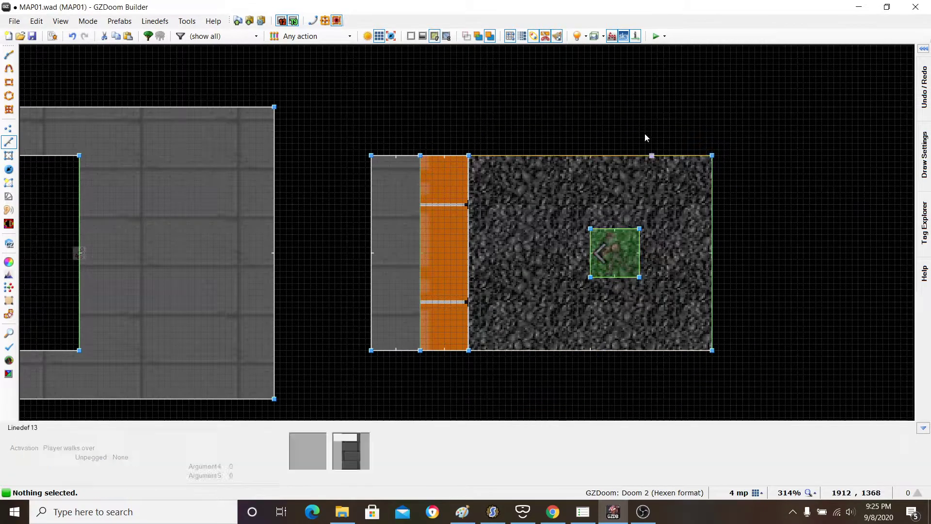
# Step: Test-run the map with the bump trigger, push the player forward against the square, and quit the game
pyautogui.click(657, 36)
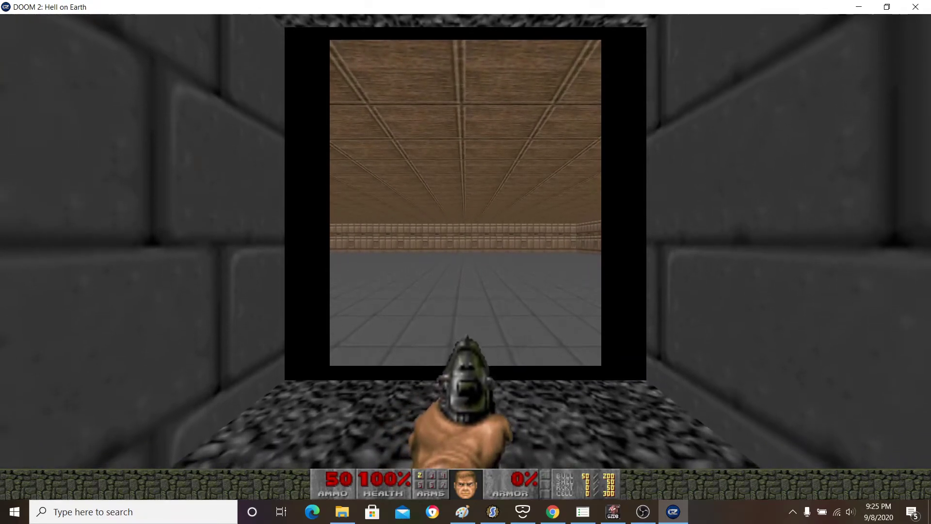
pyautogui.press('w')
pyautogui.press('Escape')
pyautogui.click(480, 347)
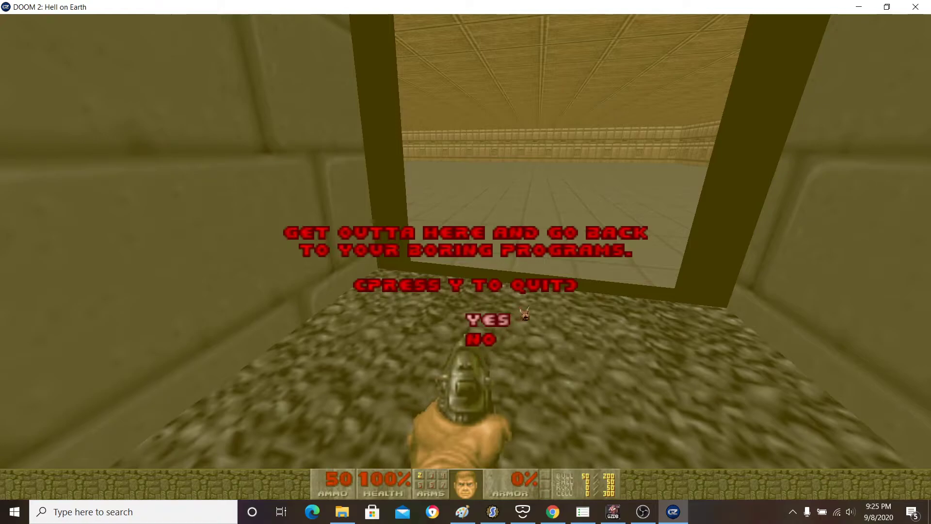
pyautogui.press('y')
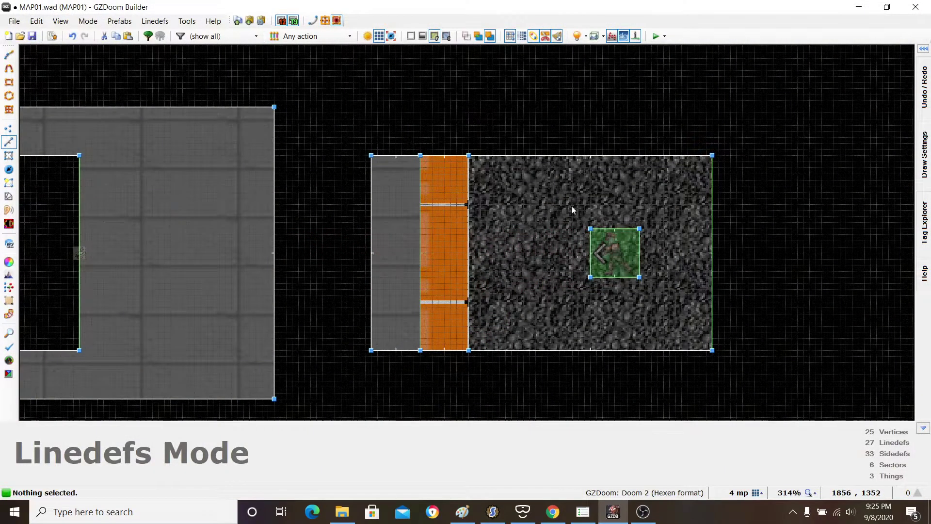
# Step: Set the movement speed of the square's four linedefs to 32: Turbo and clear the selection
pyautogui.moveTo(567, 197); pyautogui.dragTo(671, 311)
pyautogui.rightClick(645, 265)
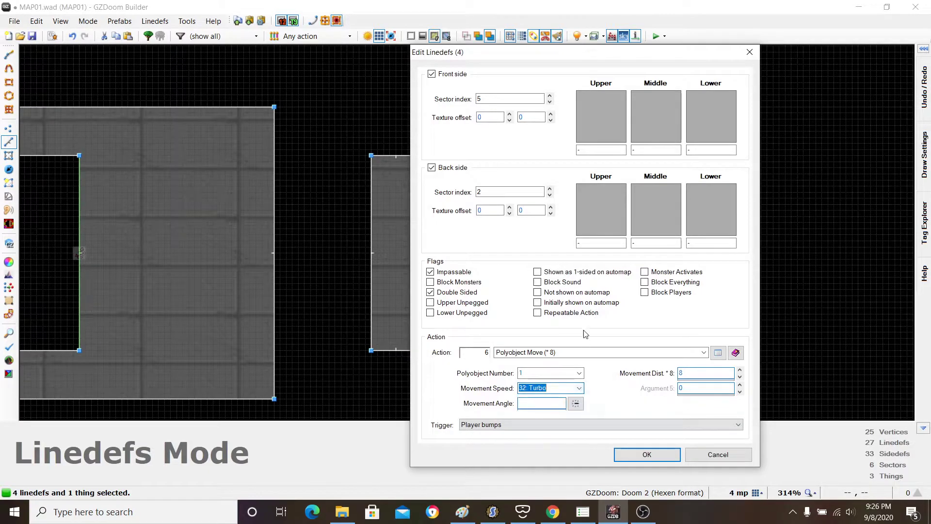
pyautogui.click(647, 454)
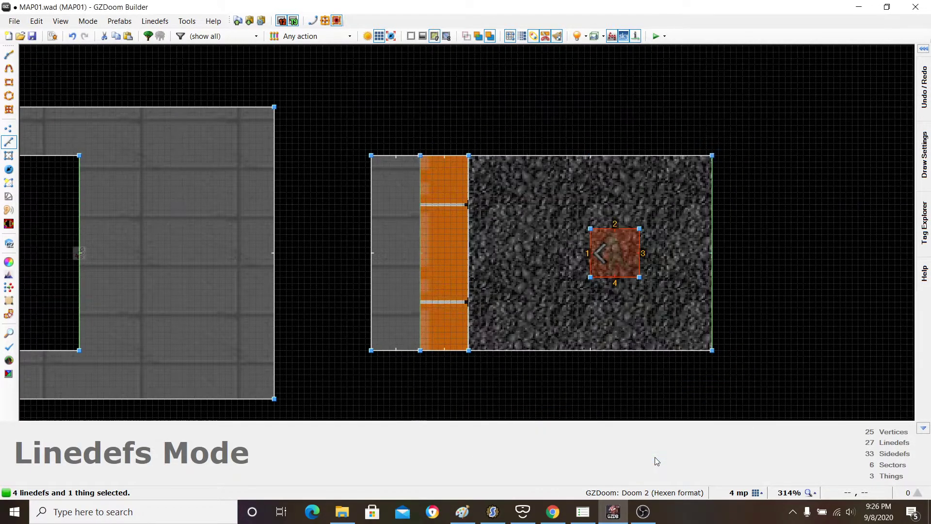
pyautogui.click(232, 227)
# Step: Test-run the map at the turbo movement speed and repeatedly walk the player forward against the square's lines
pyautogui.click(657, 36)
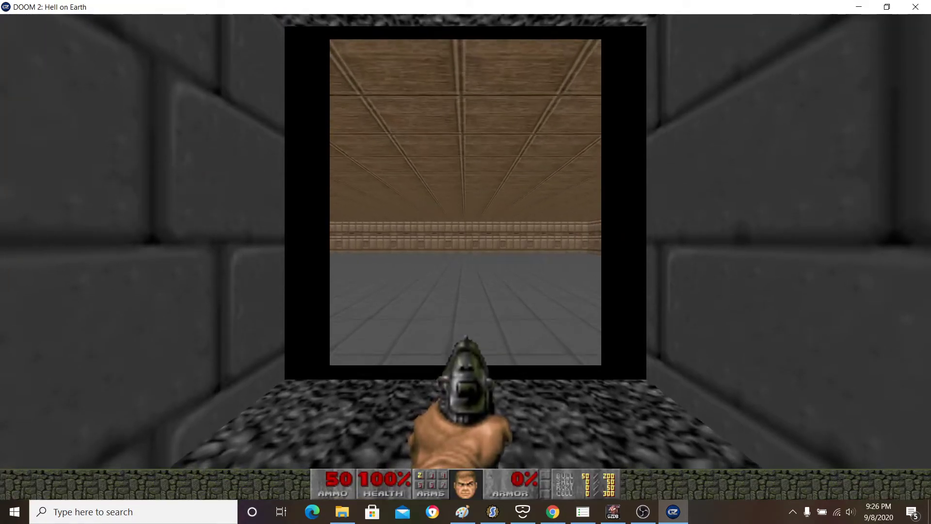
pyautogui.press('w')
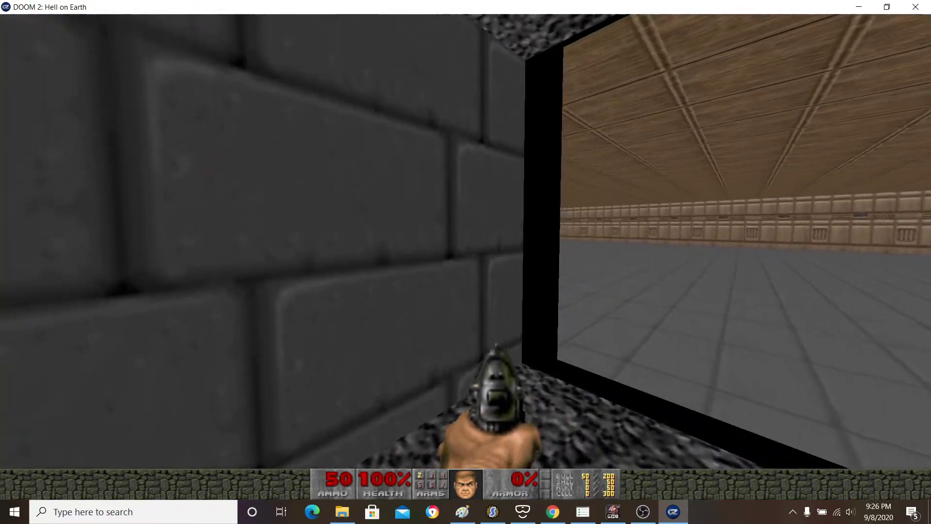
pyautogui.press('w')
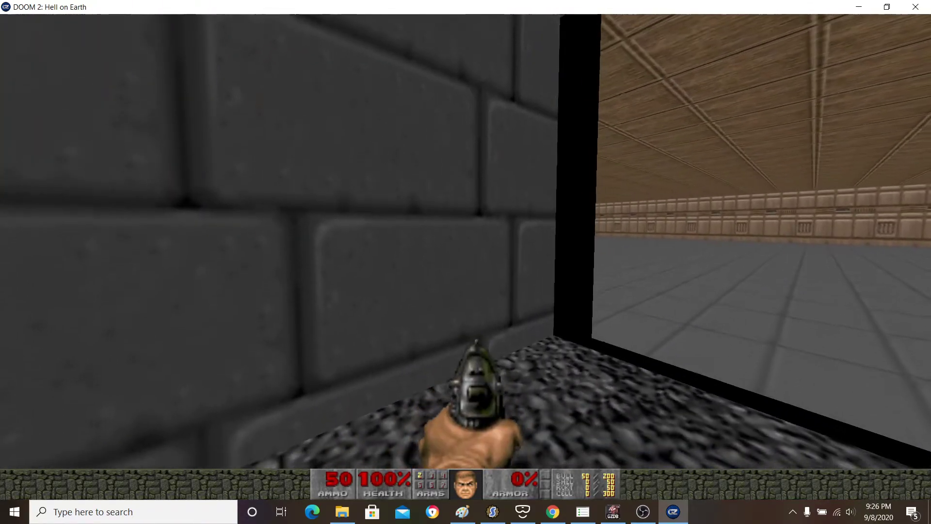
pyautogui.press('w')
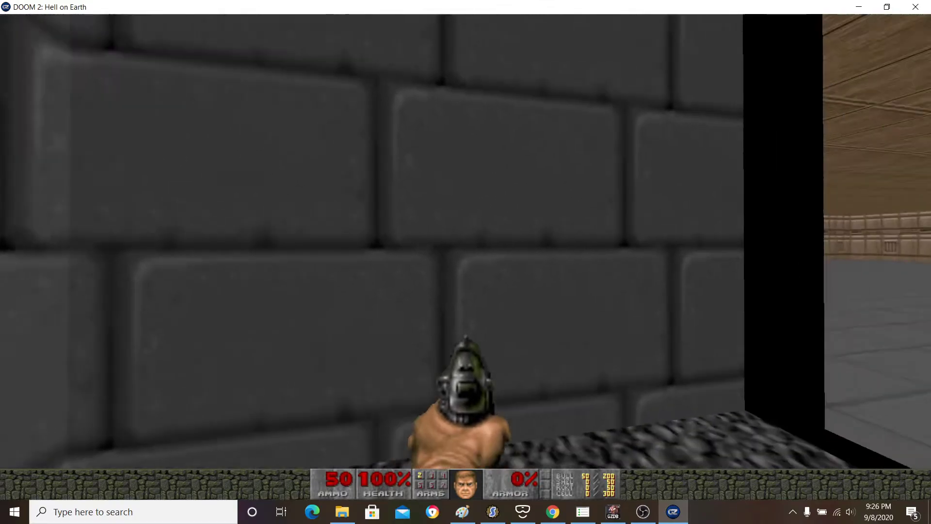
pyautogui.press('w')
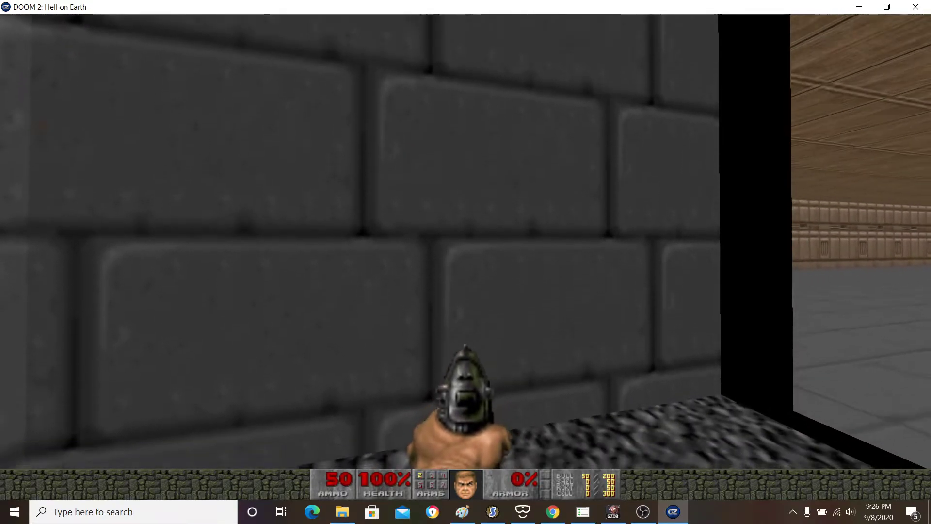
pyautogui.press('w')
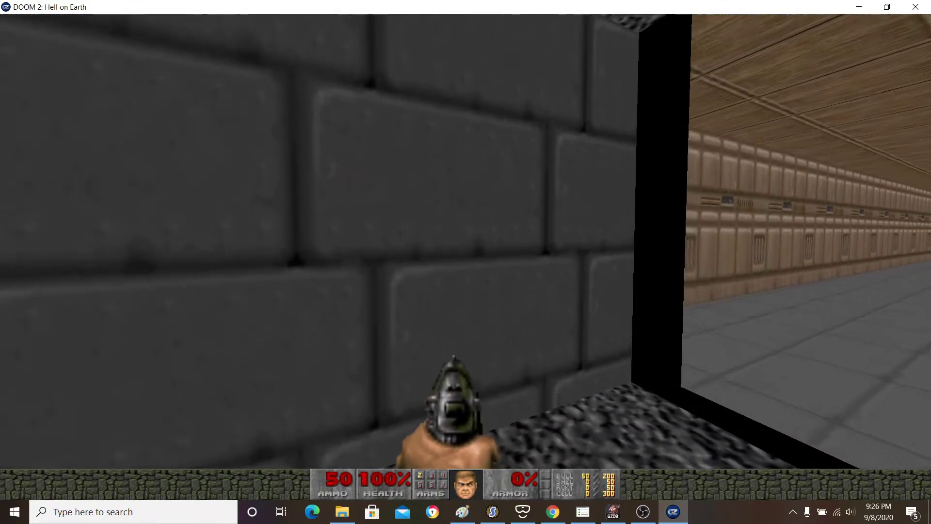
# Step: Walk the player backward, fire four pistol shots, strafe against the square's lines, and quit the game
pyautogui.press('s')
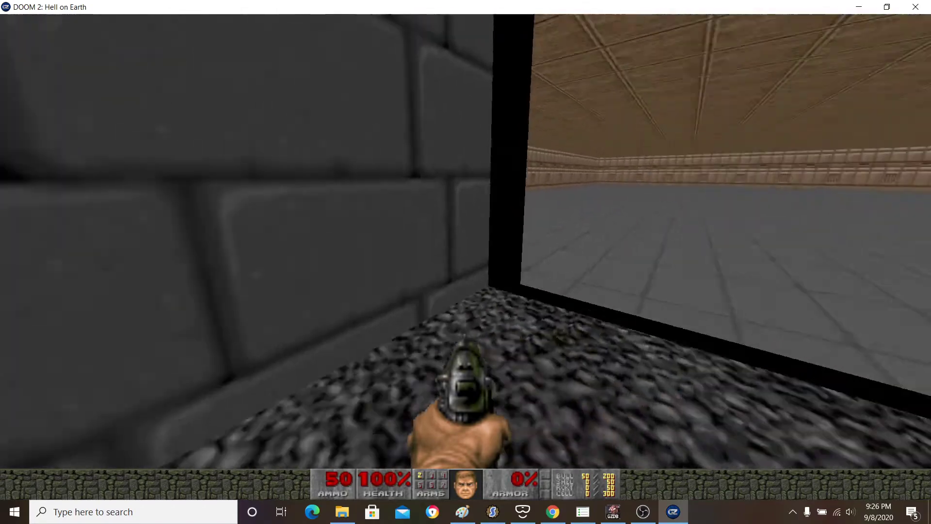
pyautogui.click(465, 262)
pyautogui.click(465, 262)
pyautogui.click(465, 262)
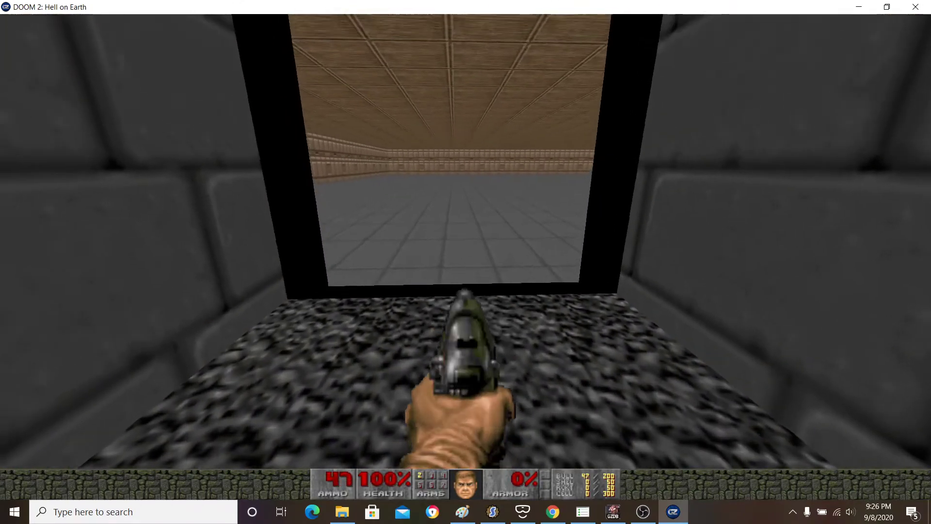
pyautogui.click(466, 262)
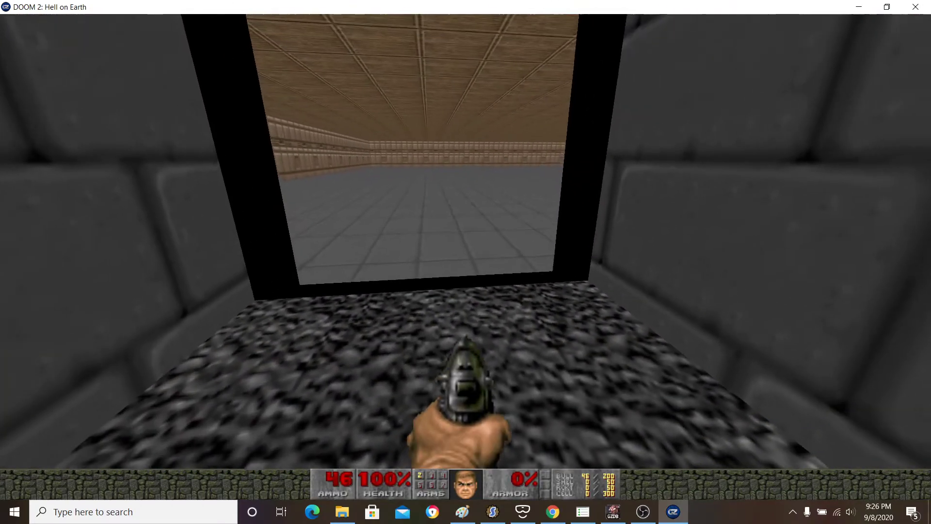
pyautogui.press('a')
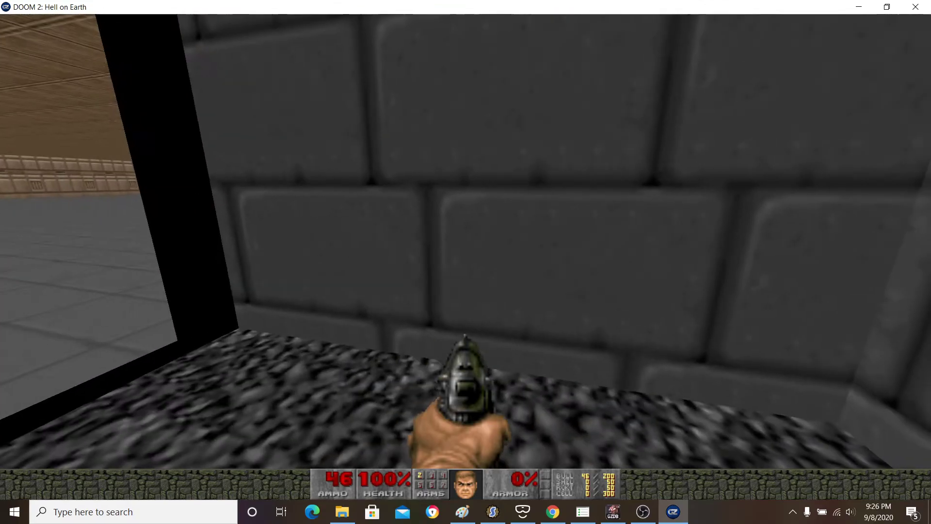
pyautogui.press('Escape')
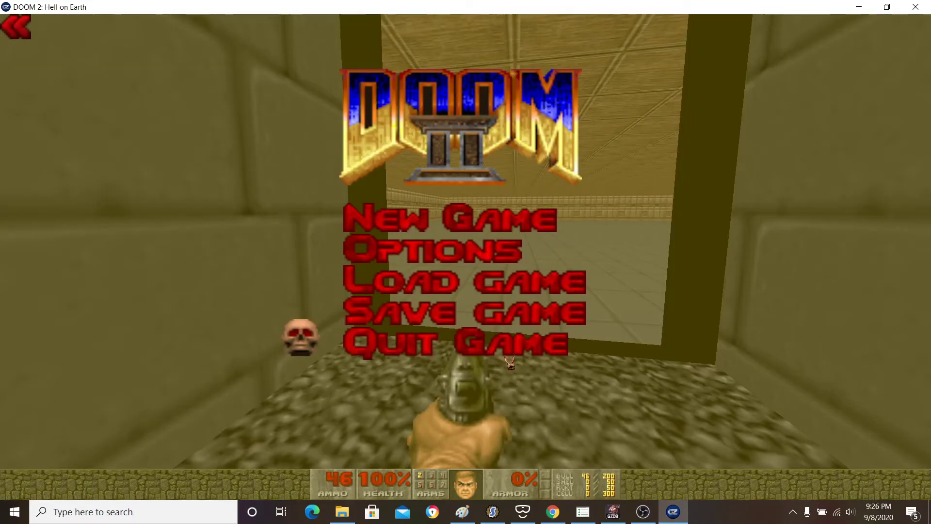
pyautogui.press('Return')
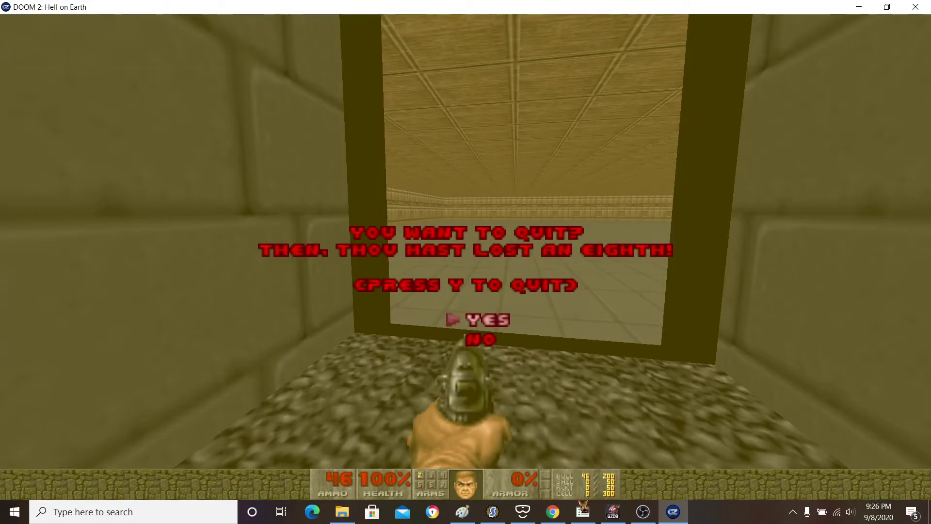
pyautogui.press('y')
pyautogui.scroll(-5, 505, 184)
pyautogui.scroll(1, 700, 117)
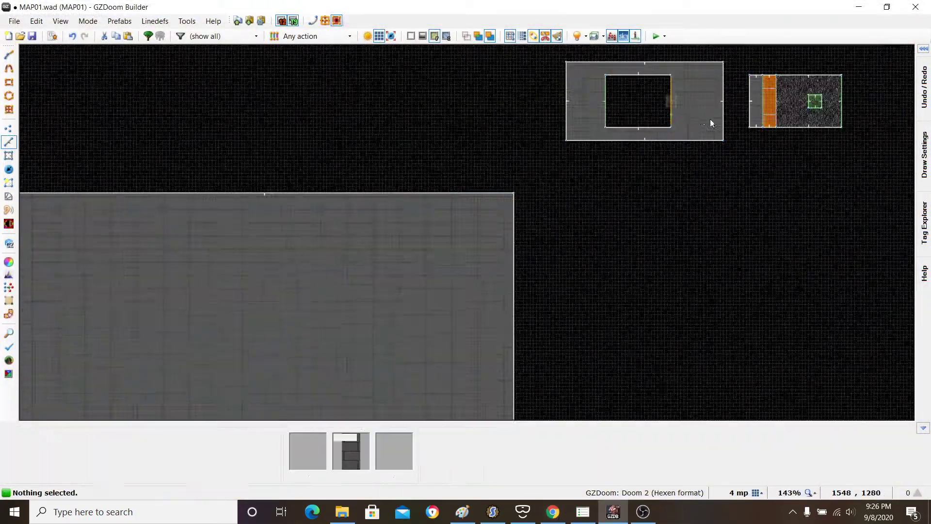
pyautogui.scroll(-8, 475, 247)
pyautogui.scroll(6, 524, 229)
pyautogui.scroll(-4, 542, 361)
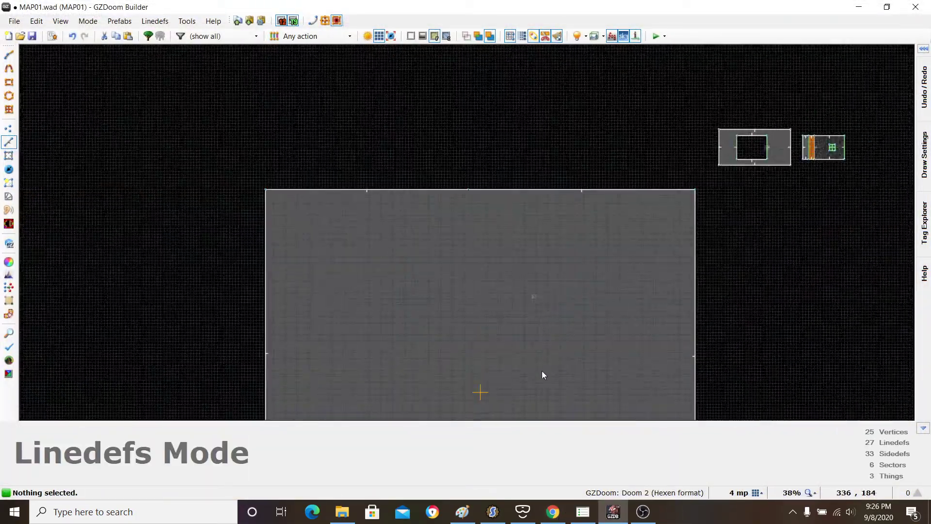
pyautogui.click(643, 511)
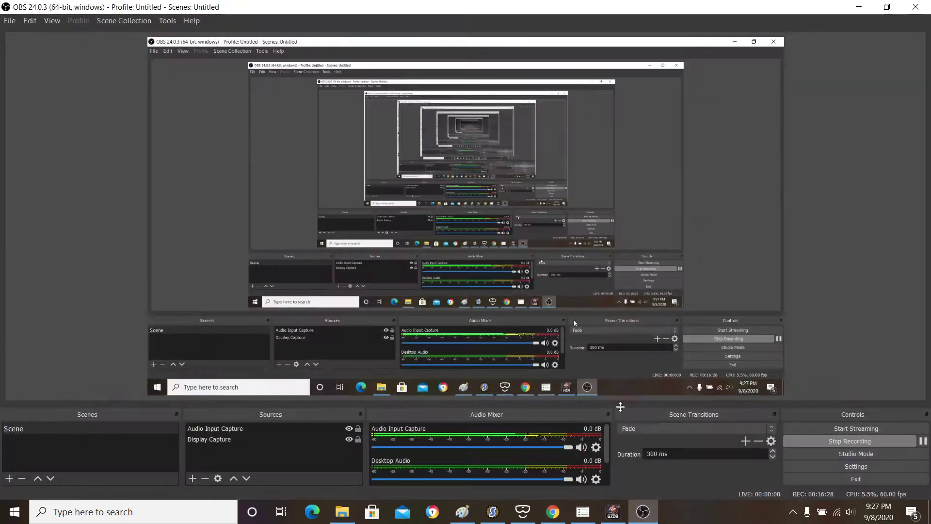